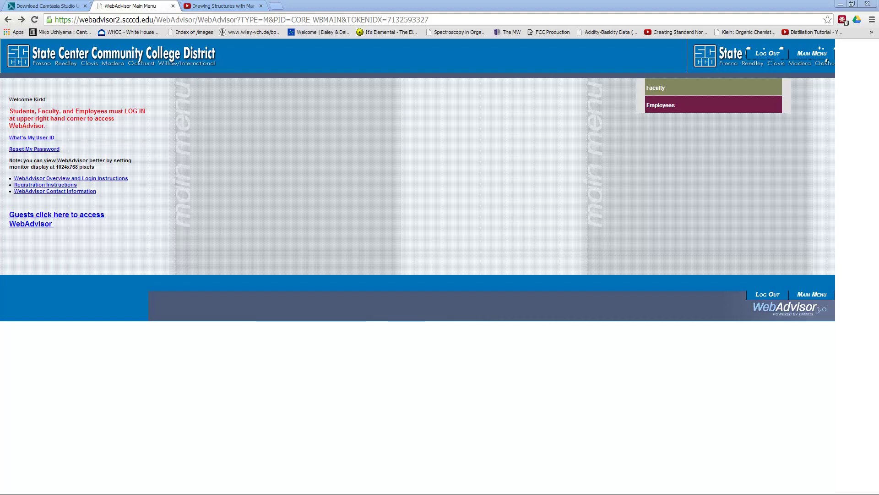
Open WebAdvisor's Class Roster and Micrograde Download page and submit the Spring 2014 term.
left_click(662, 93)
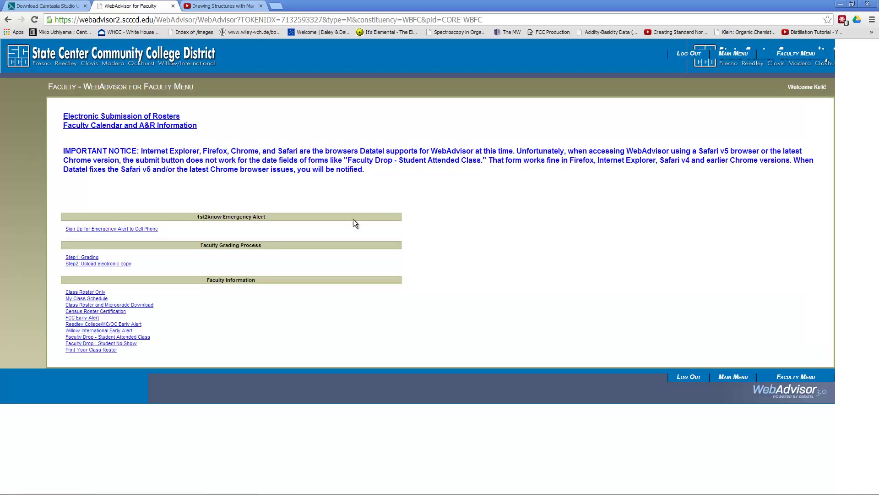
left_click(100, 305)
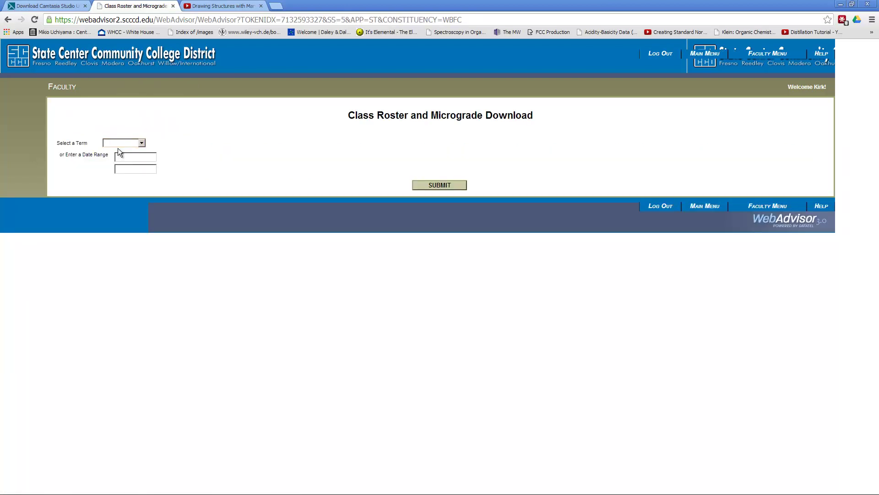
left_click(118, 147)
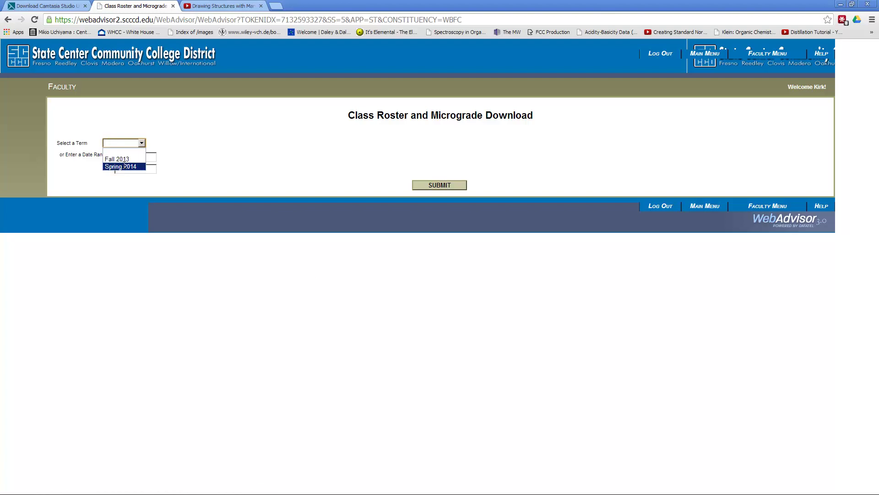
left_click(120, 166)
left_click(458, 186)
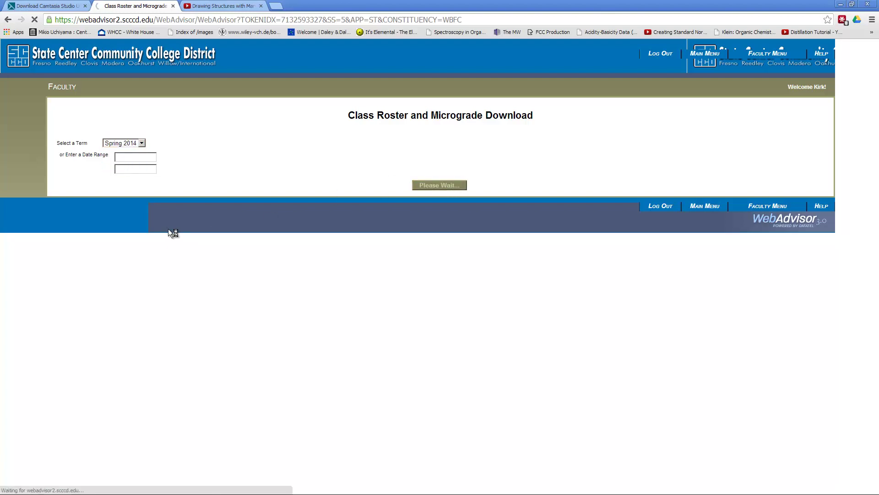
Select CHEM 28B 24524 Organic Chem II and request its student contact list.
left_click(68, 151)
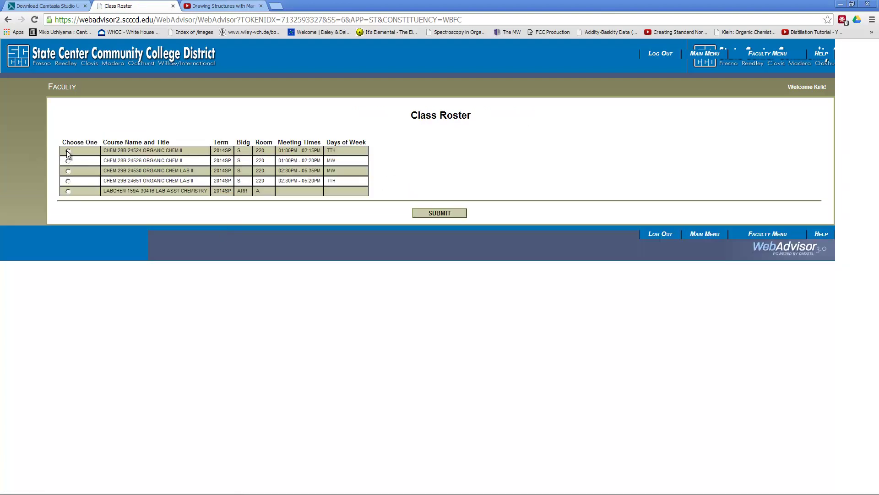
left_click(440, 214)
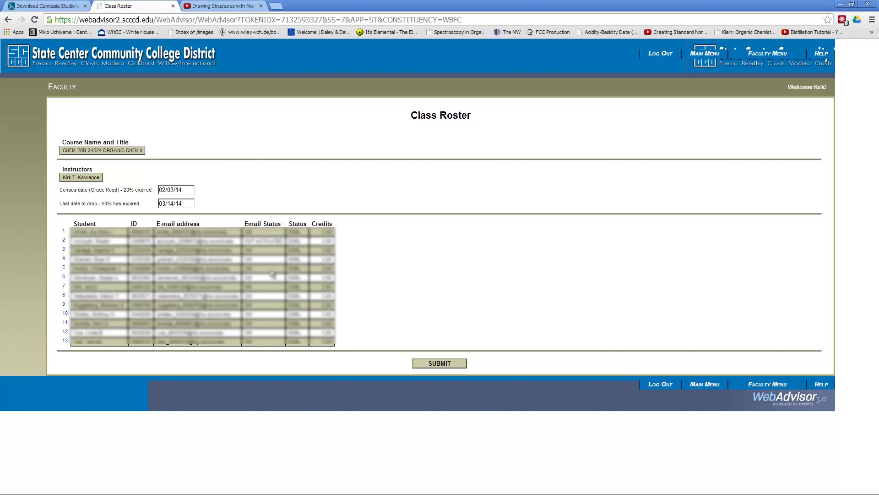
left_click(440, 362)
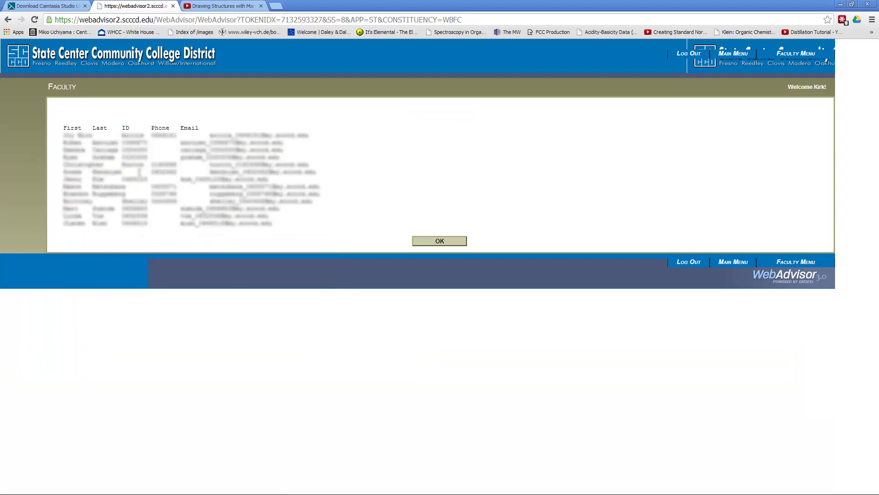
Select all the student contact rows and copy them.
left_click_drag(65, 134, 230, 129)
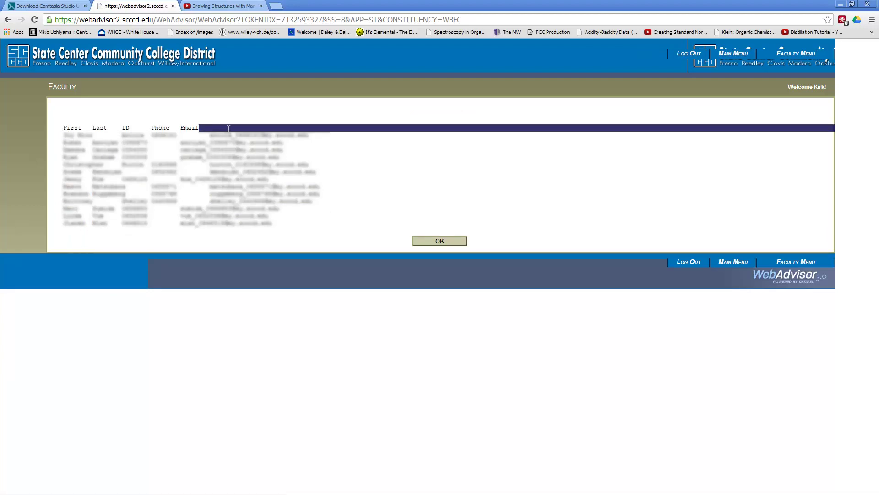
left_click_drag(71, 129, 353, 222)
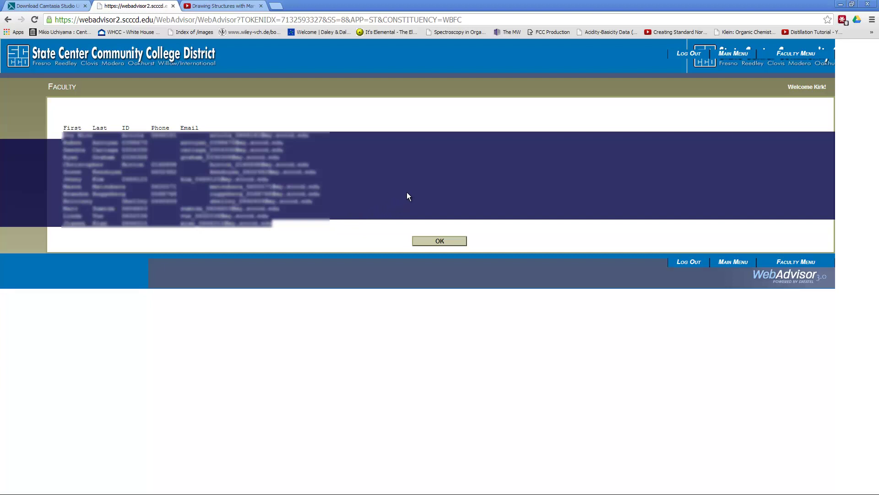
right_click(258, 168)
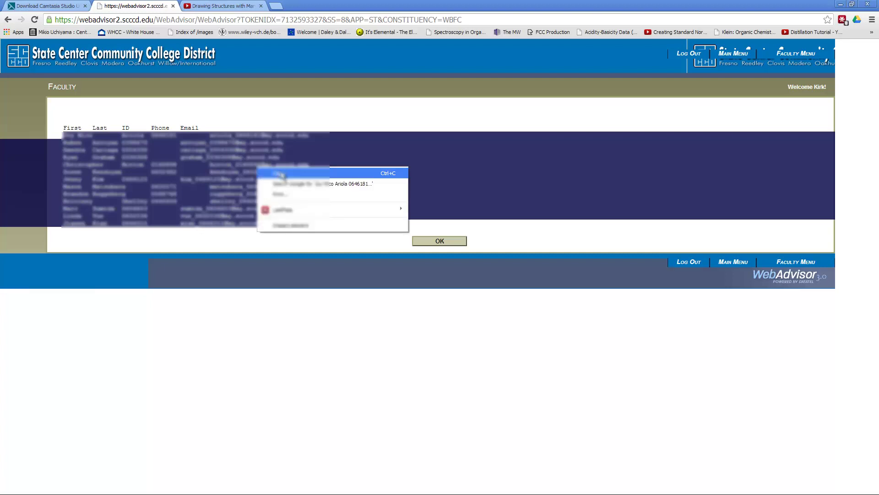
left_click(281, 174)
left_click(478, 347)
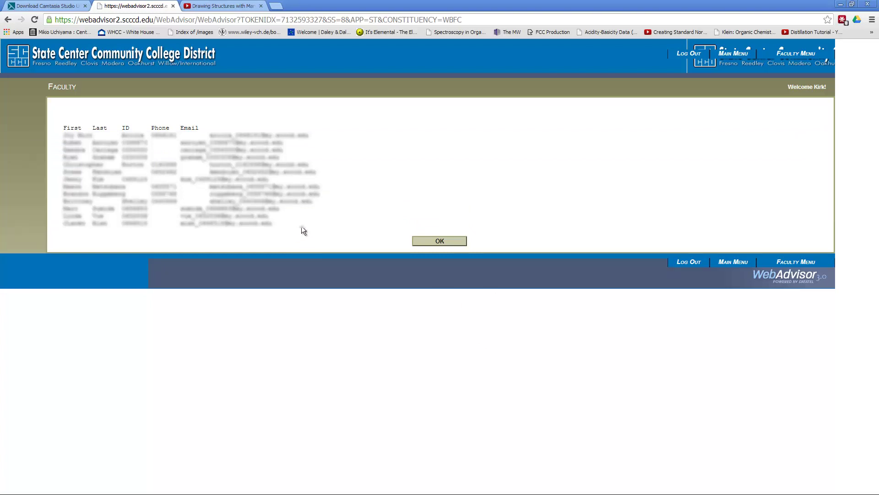
Navigate back to the course list, pick CHEM 28B 24526, and minimize the browser.
key("alt+Left")
left_click(8, 20)
left_click(21, 21)
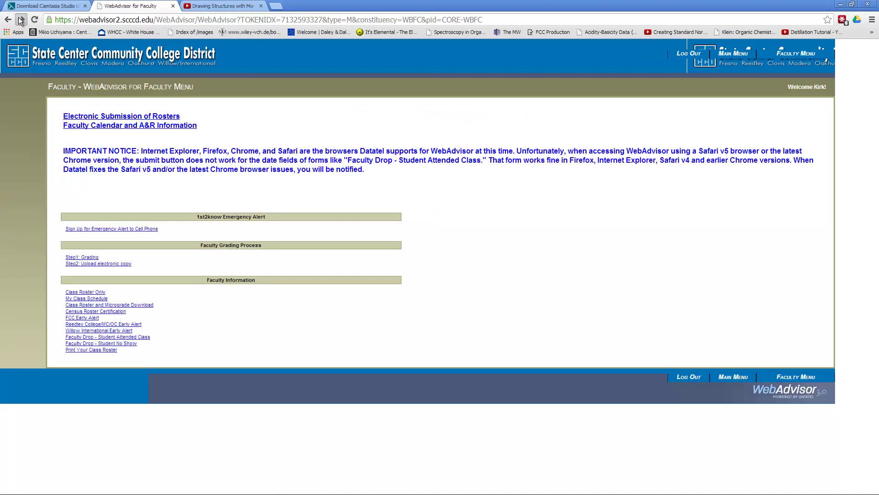
left_click(22, 21)
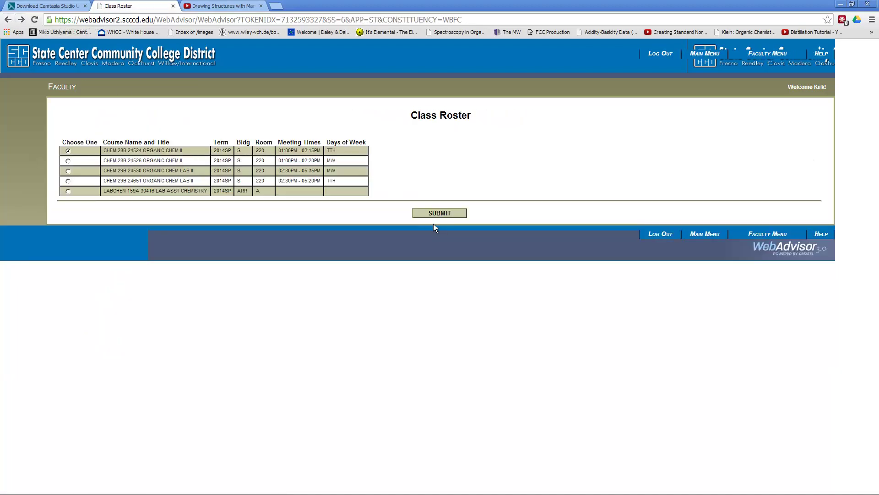
left_click(68, 161)
left_click(841, 4)
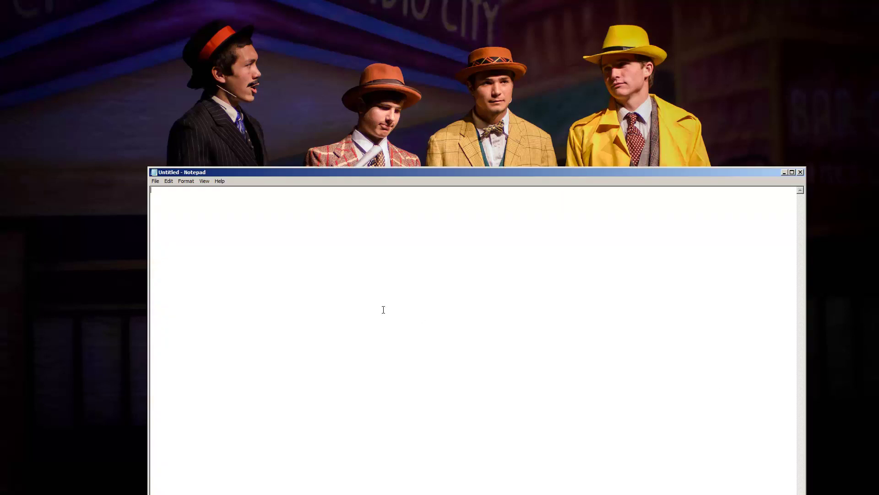
Paste the student list into Notepad and save it as Student.txt in Micrograde Demo.
key("ctrl+v")
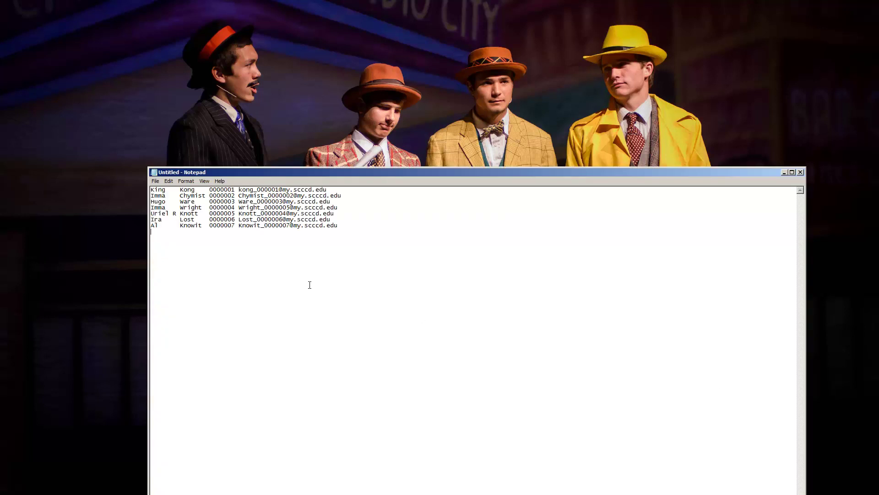
left_click(156, 181)
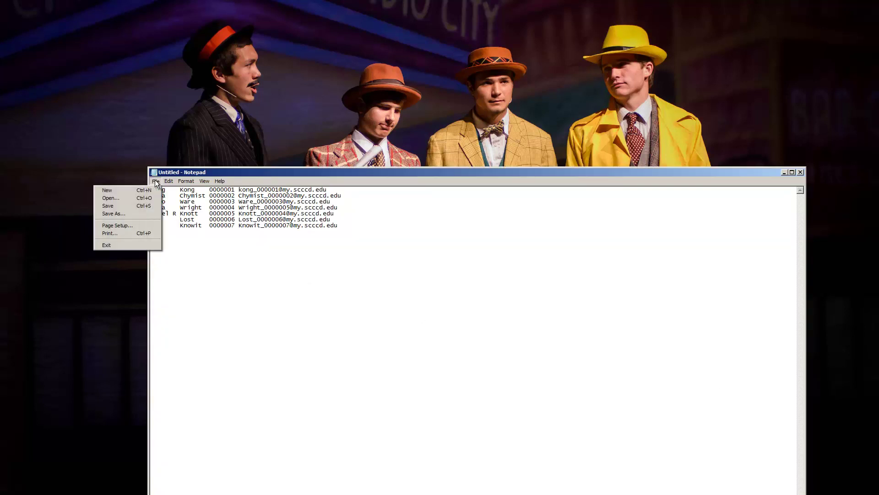
left_click(121, 206)
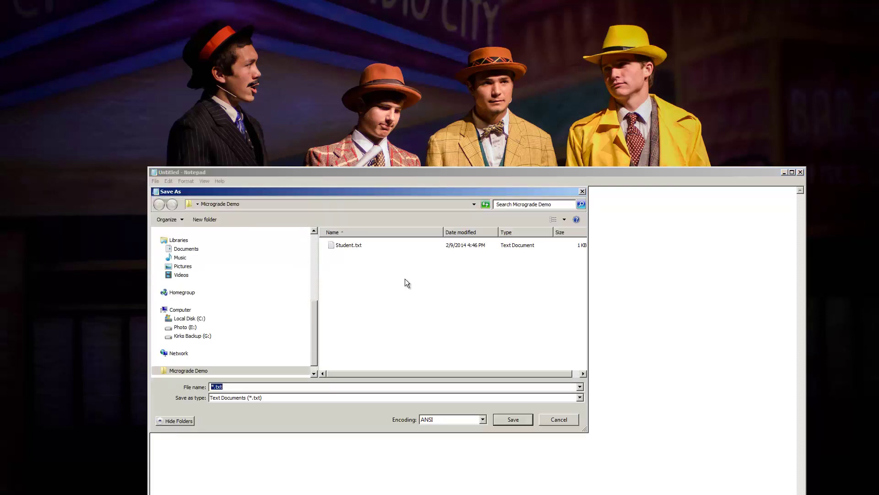
left_click(341, 248)
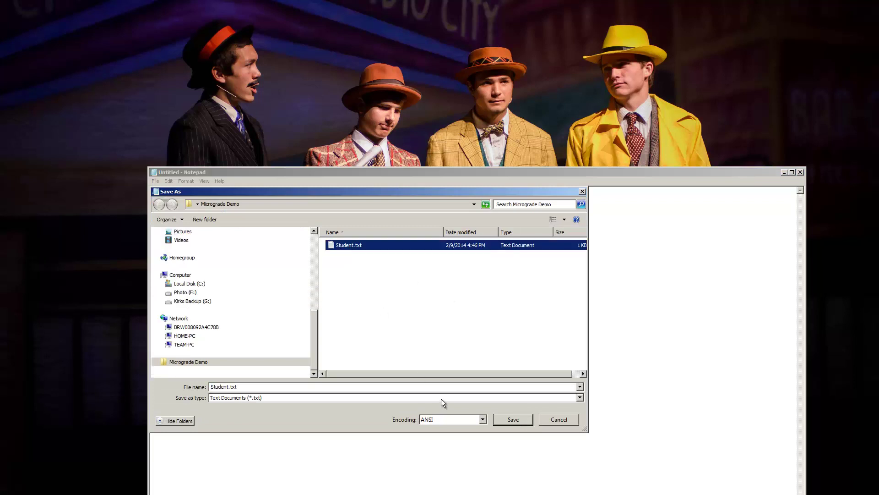
left_click(504, 419)
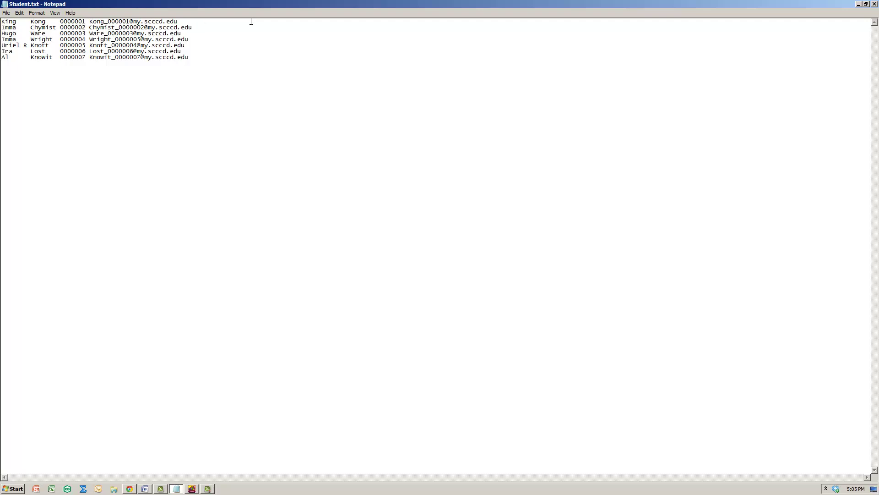
Append a W or T section code to each student line, then close Notepad.
type("WWW")
key("Tab")
type("T")
left_click(874, 4)
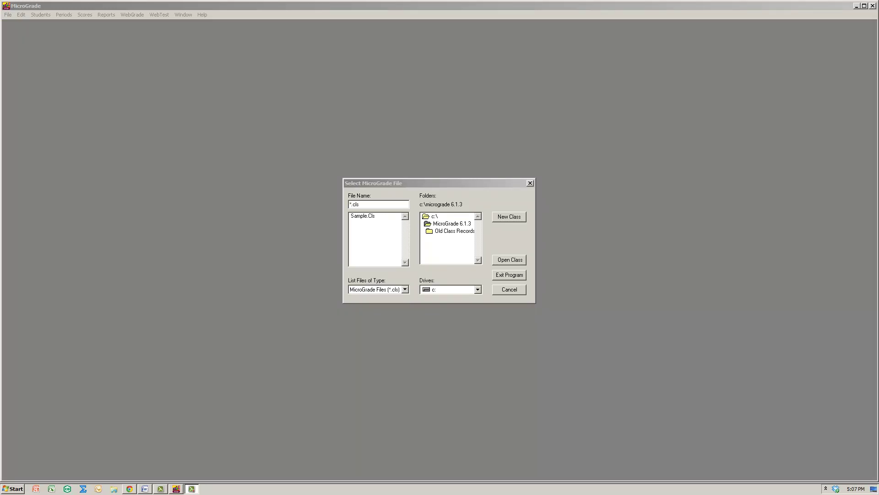
Create a new class as an Experienced User and open Define Student Attributes.
left_click(509, 217)
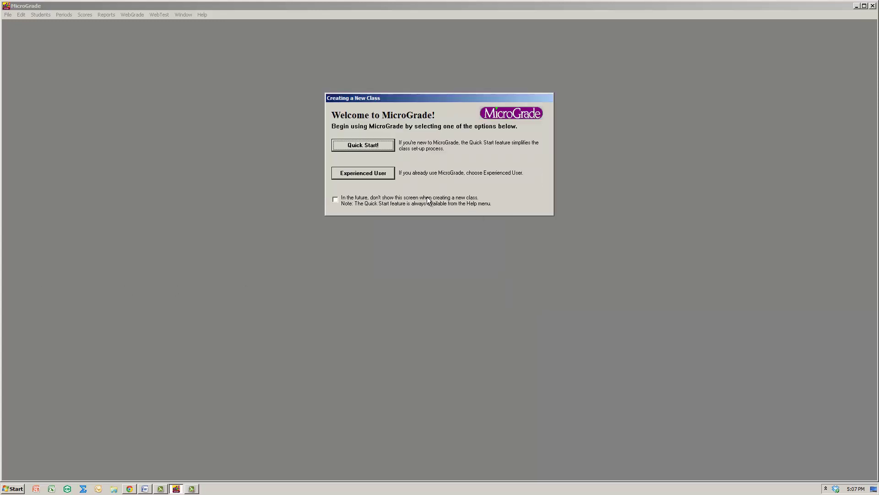
left_click(355, 175)
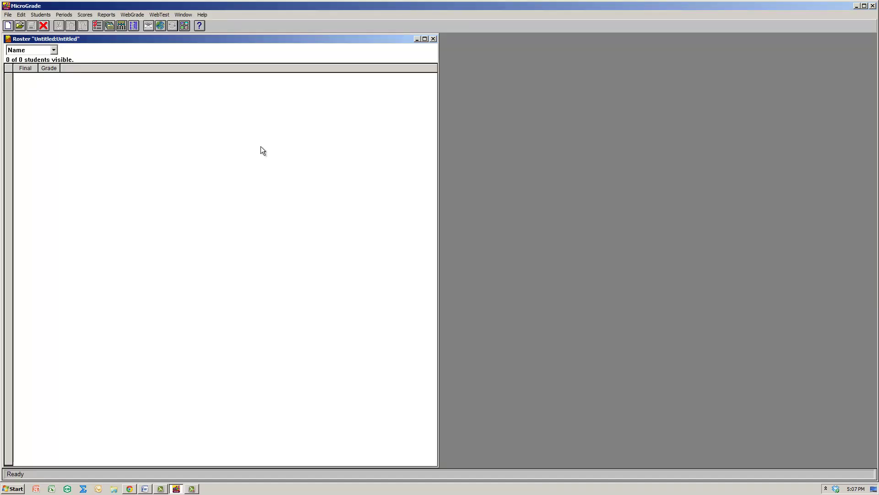
left_click(41, 15)
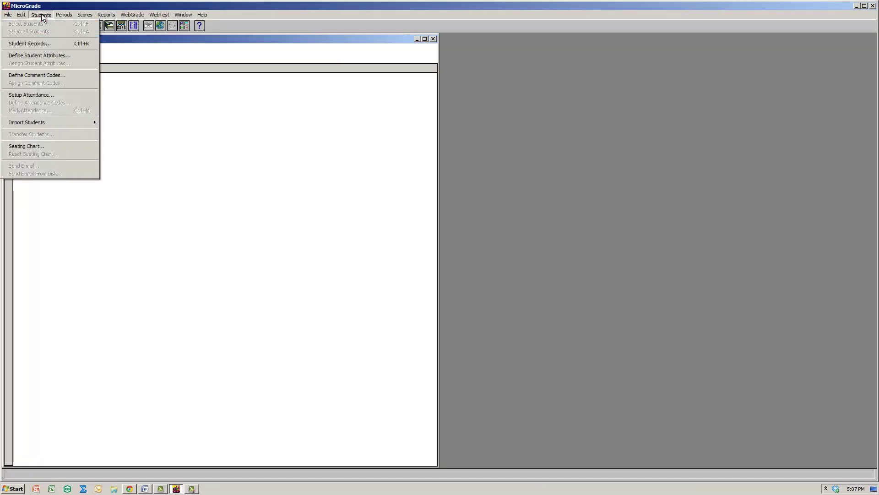
left_click(40, 55)
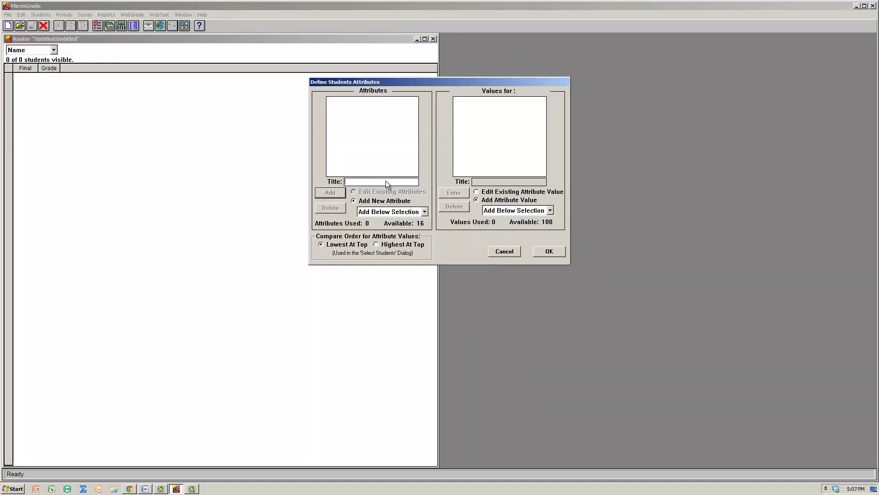
Add a Days student attribute with values W and T and confirm it.
type("Days")
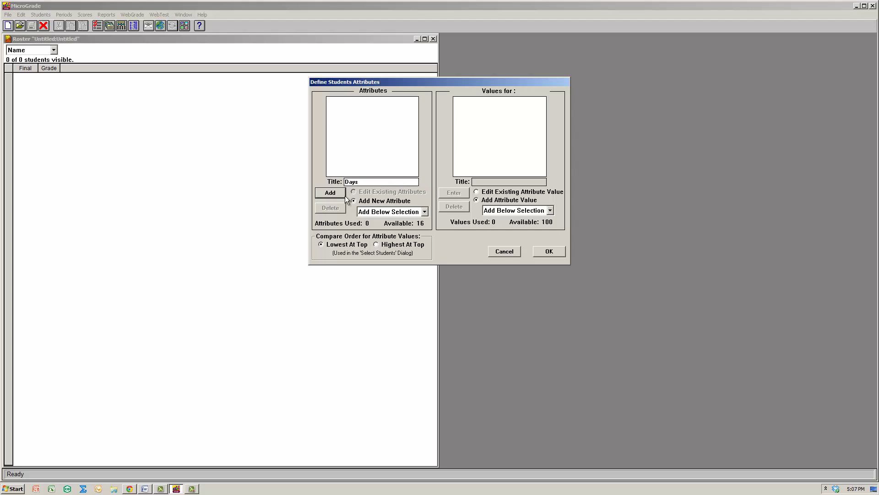
left_click(345, 196)
left_click(516, 181)
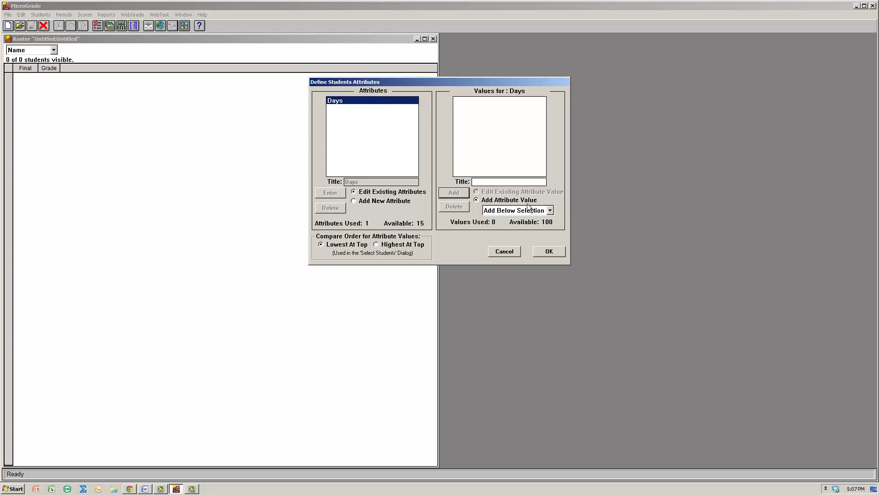
type("W")
left_click(453, 193)
type("T")
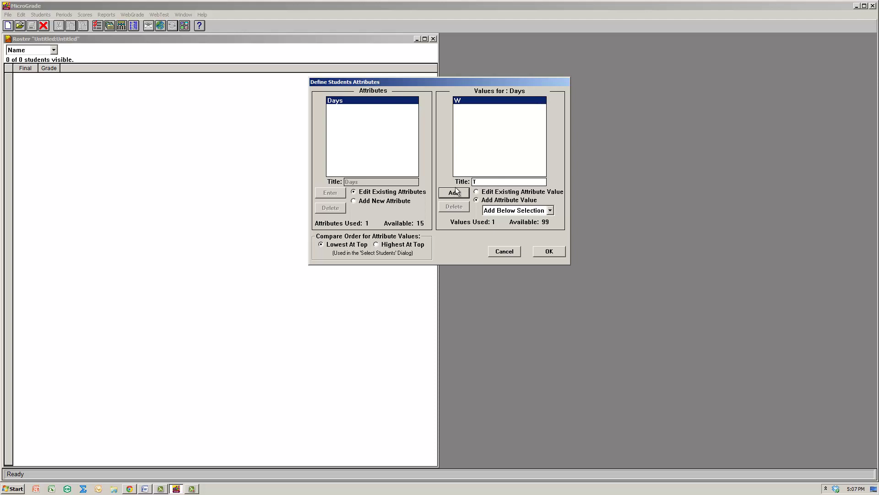
left_click(446, 194)
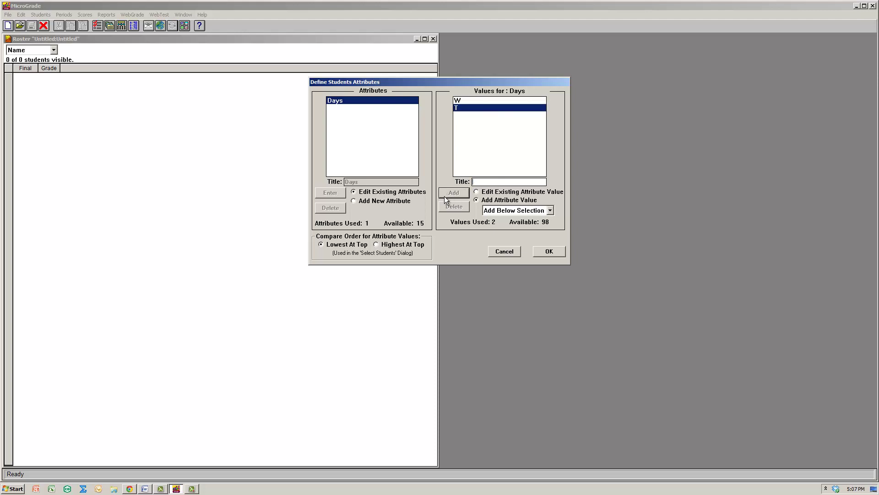
left_click(543, 252)
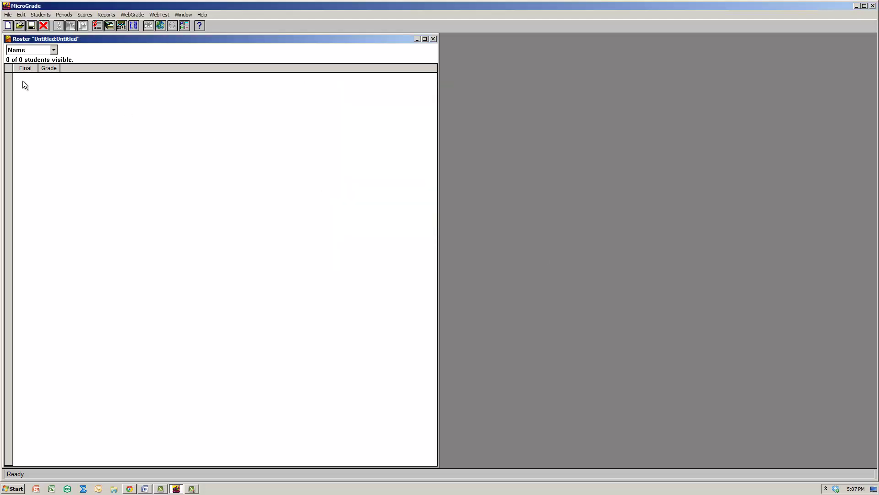
Import Student.txt through User Defined import as a Variable Length file and continue.
left_click(47, 18)
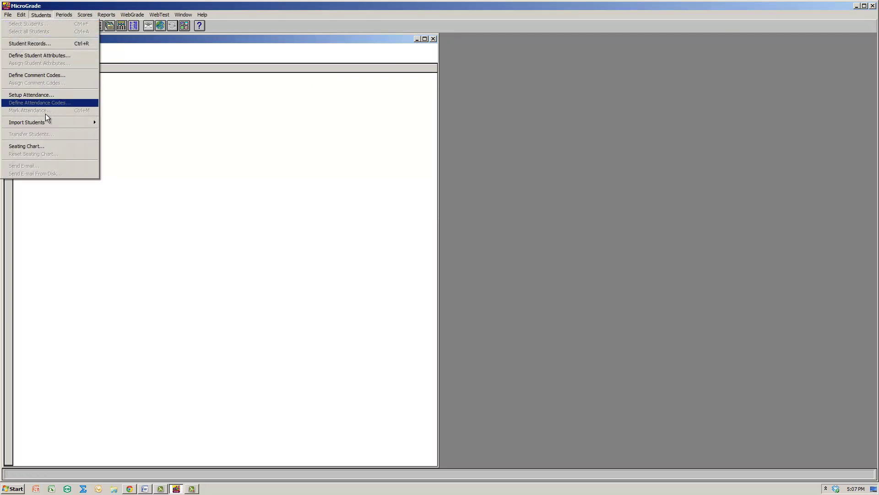
mouse_move(48, 120)
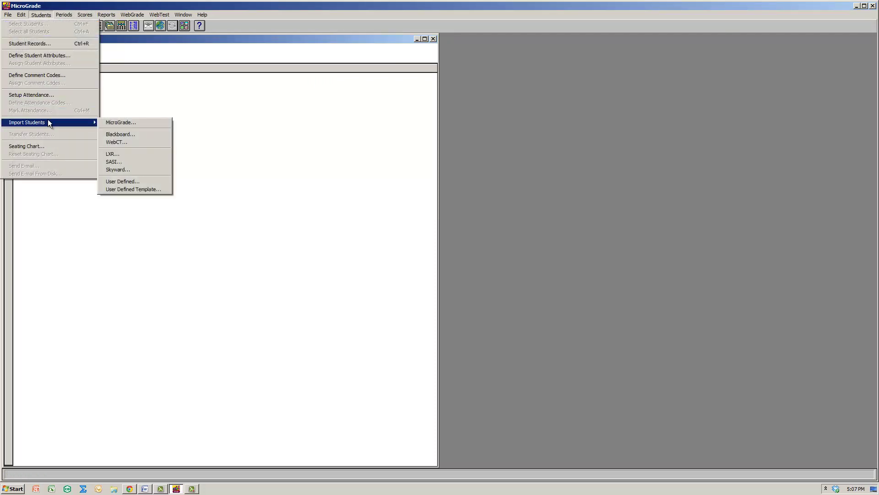
left_click(144, 179)
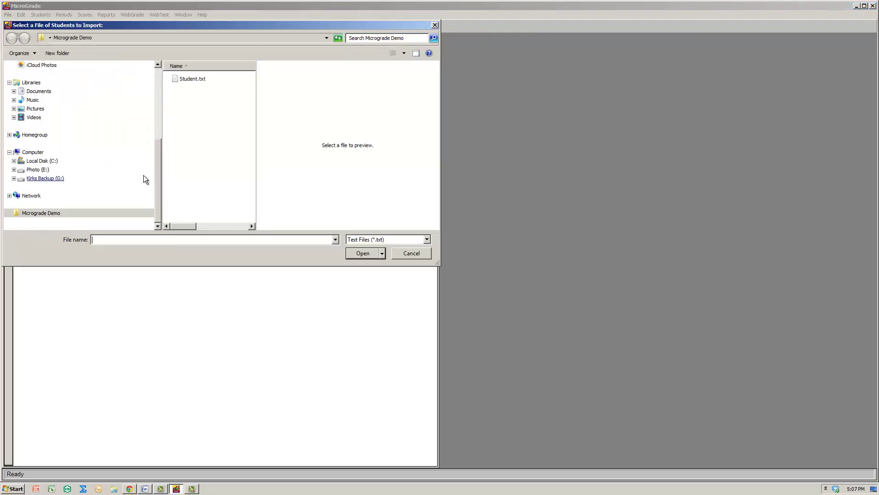
left_click(184, 81)
left_click(369, 255)
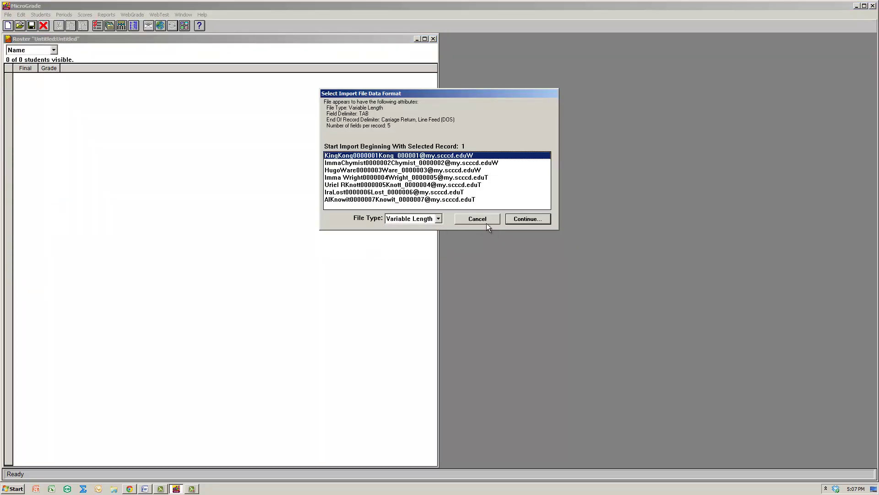
left_click(402, 221)
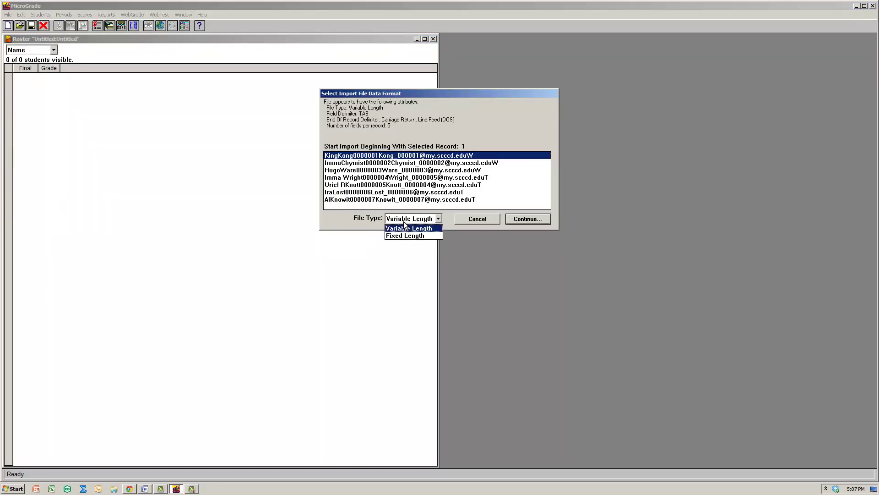
left_click(403, 228)
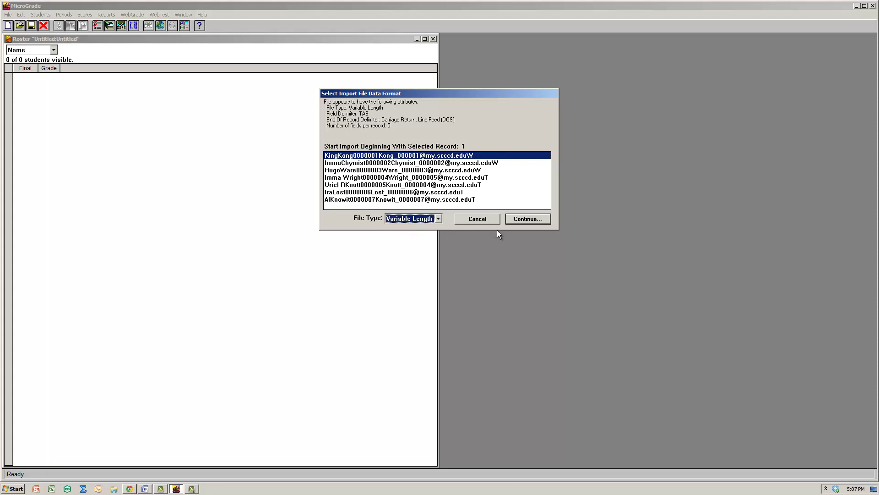
left_click(533, 218)
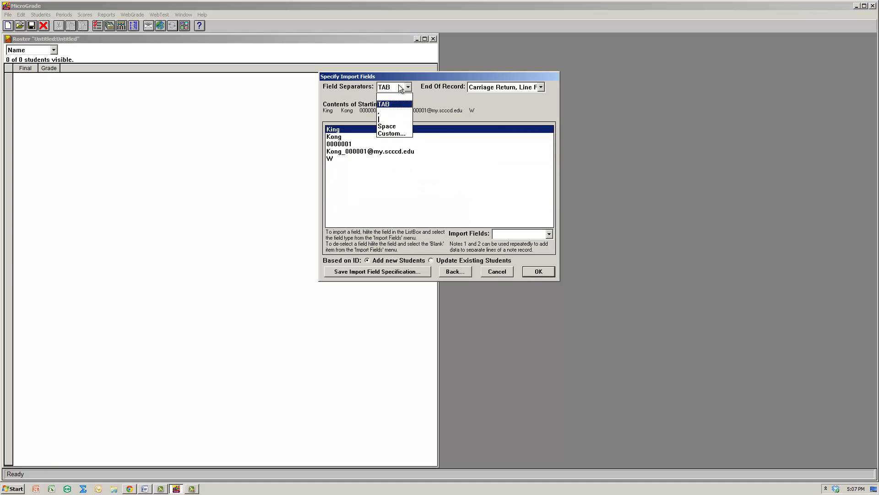
Keep TAB separators and map the first three fields to First Name, Last Name and ID.
left_click(395, 105)
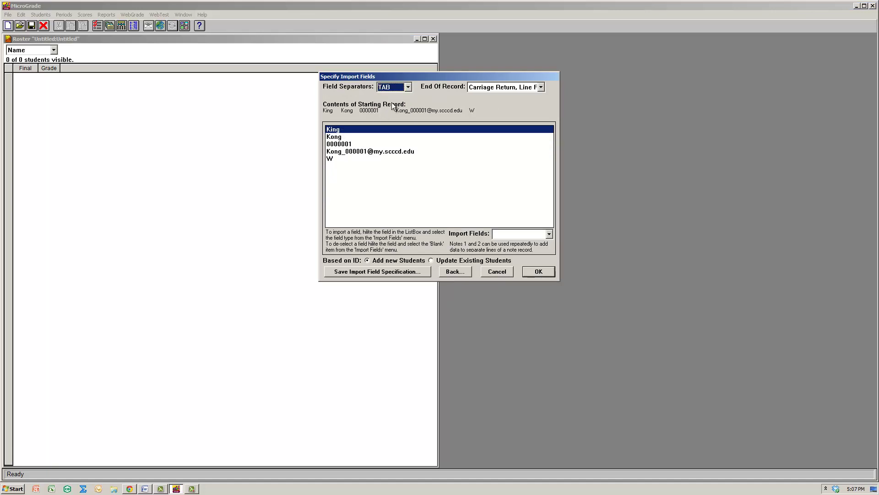
left_click(518, 234)
left_click(512, 257)
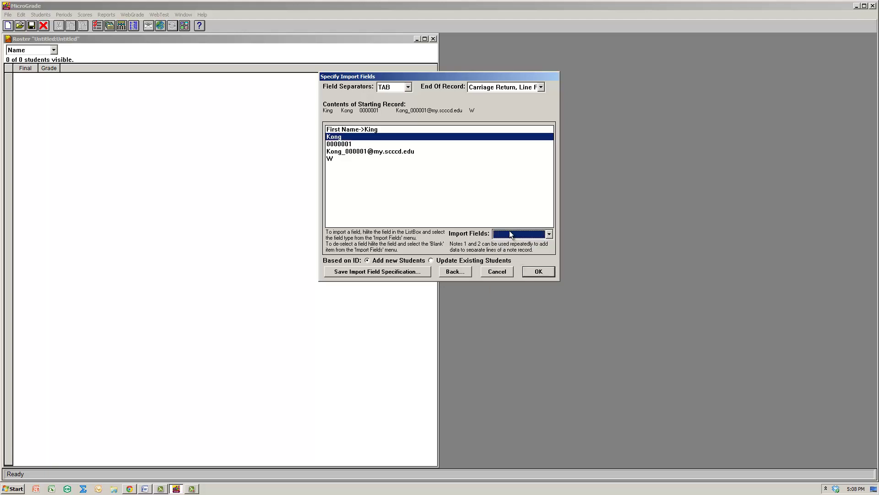
left_click(512, 233)
left_click(513, 261)
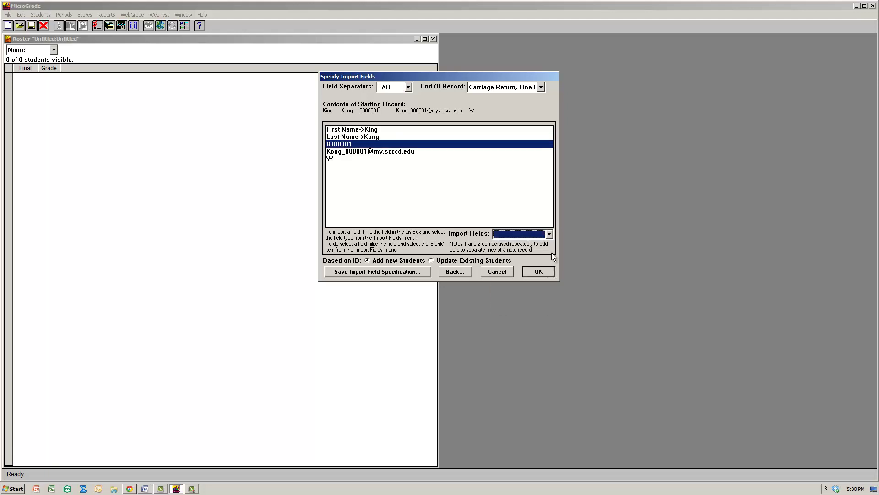
left_click(529, 233)
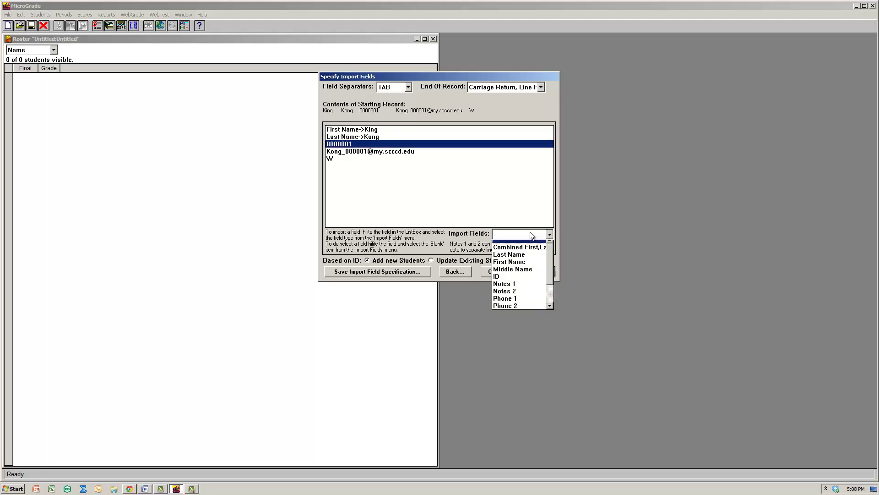
left_click(518, 280)
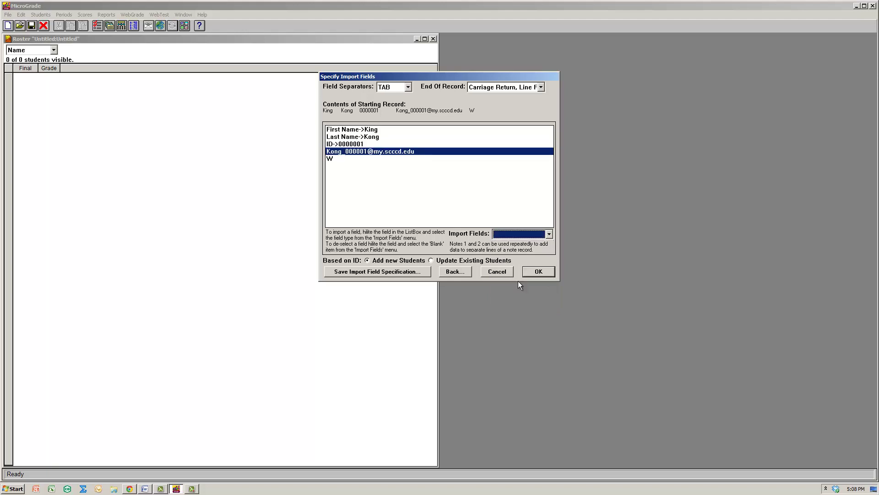
Map the e-mail field to Email 1 and the W field to Days.
left_click(522, 234)
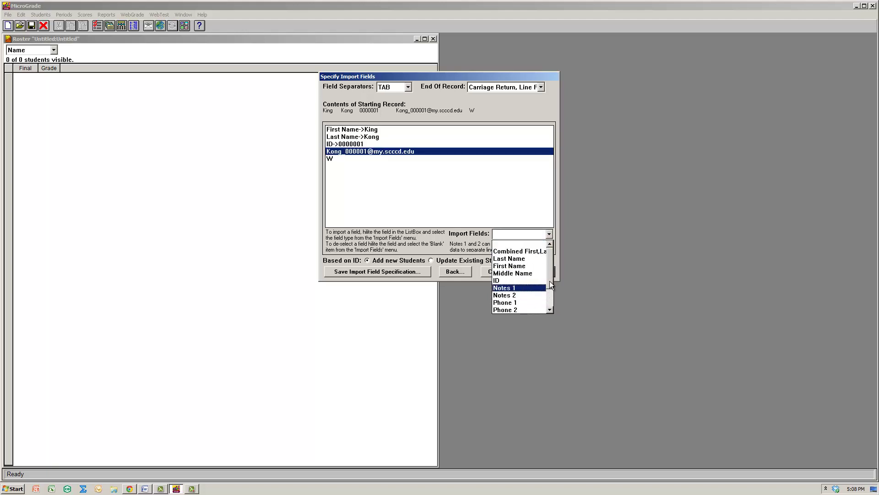
left_click_drag(550, 282, 550, 300)
left_click(536, 296)
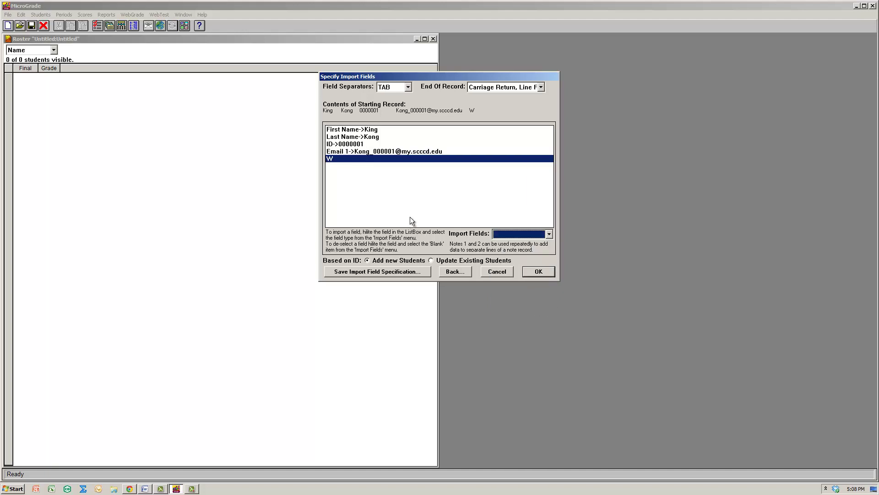
left_click(548, 234)
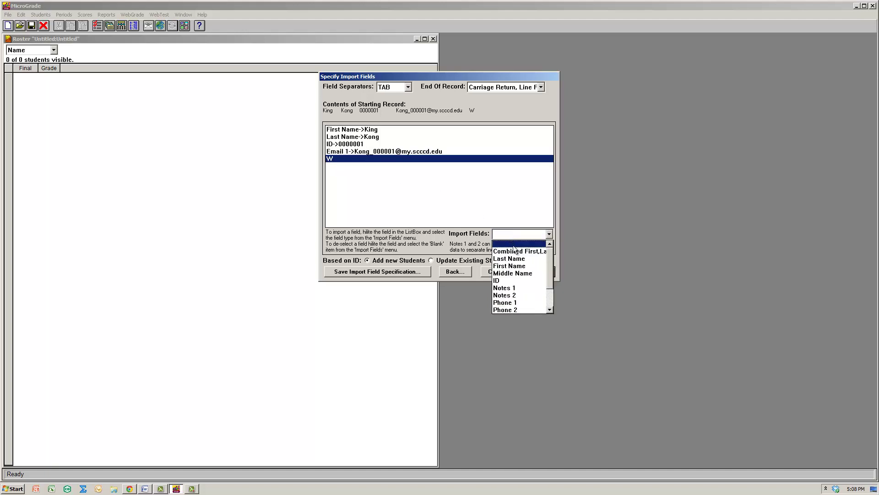
left_click_drag(550, 285, 550, 302)
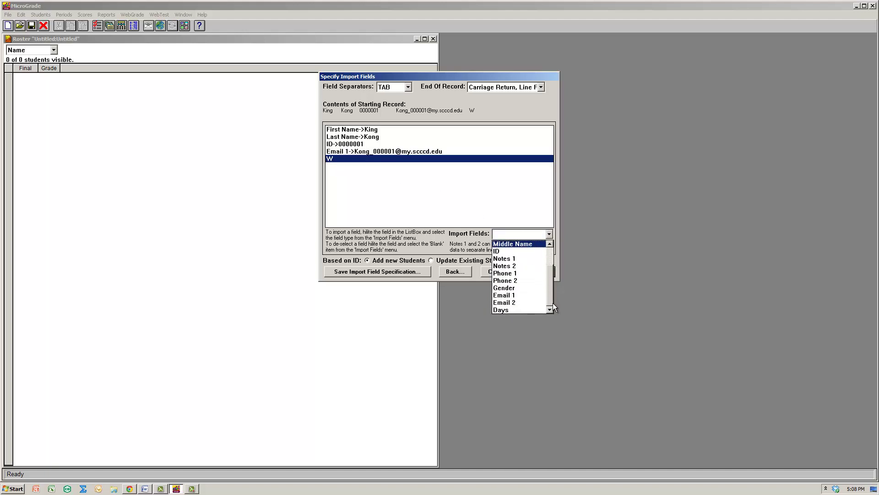
left_click(518, 310)
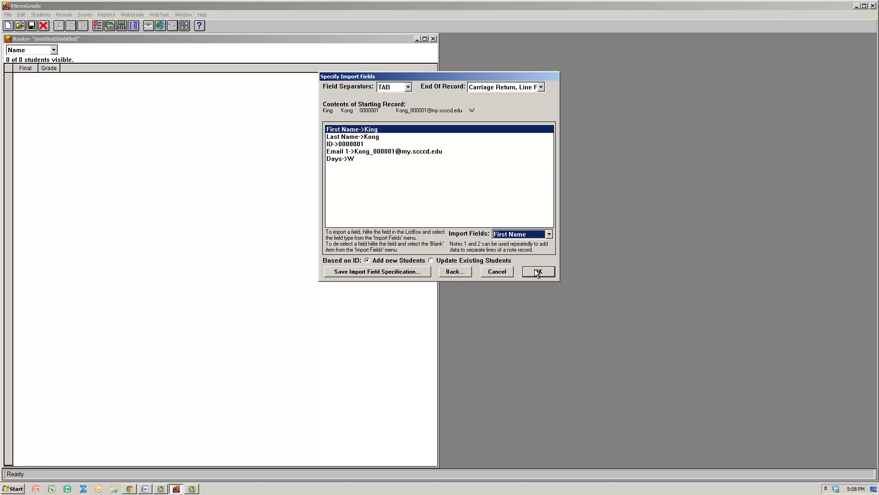
Run the import, dismiss Import Completed, and close the status window showing 7 students.
left_click(538, 271)
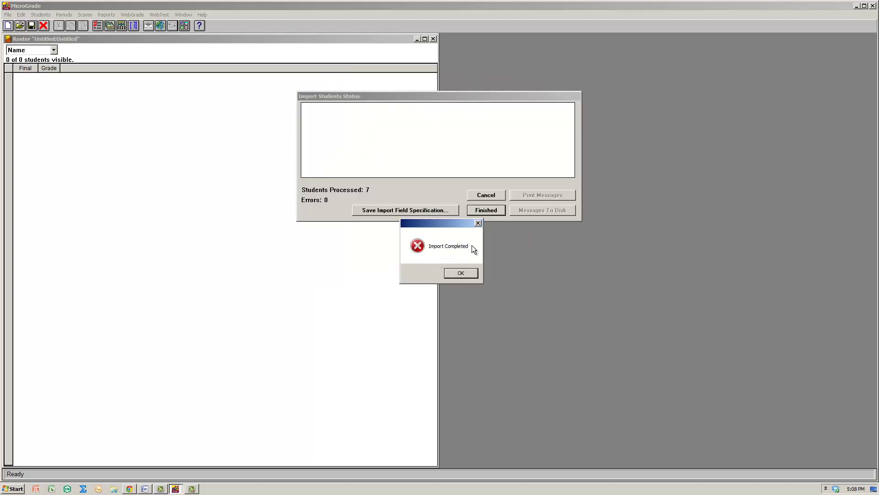
left_click(456, 274)
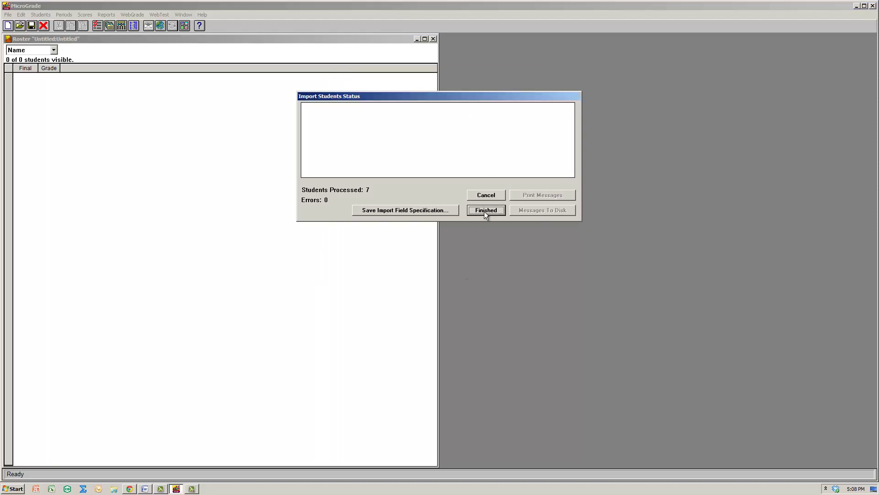
left_click(485, 215)
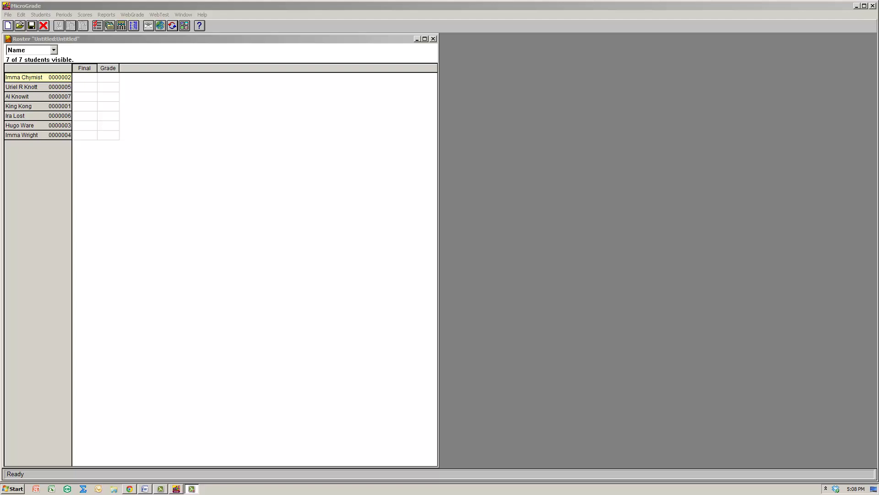
Open Grade Standards from Scores and collapse the A+ and A rows into a single A.
left_click(86, 15)
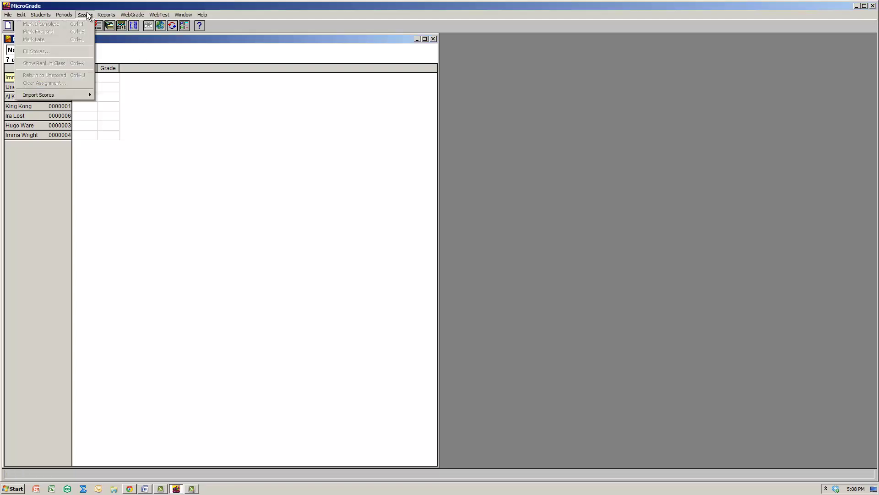
mouse_move(19, 17)
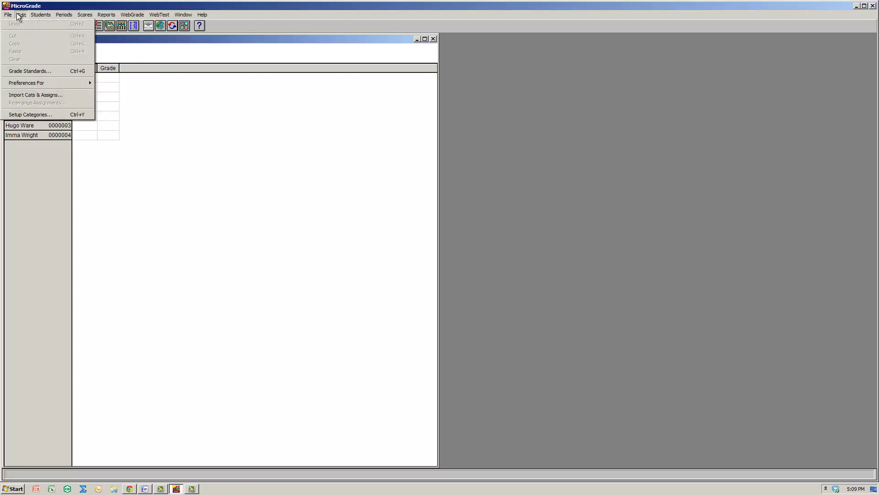
left_click(29, 71)
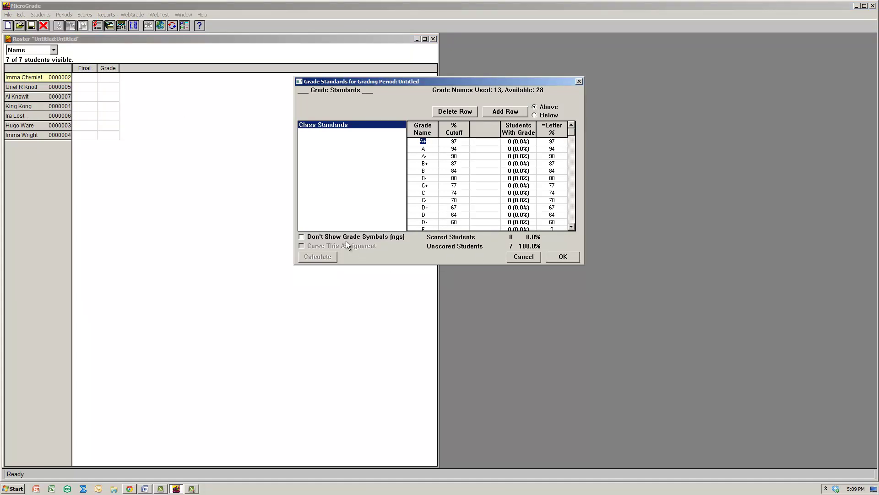
left_click(460, 112)
left_click(460, 112)
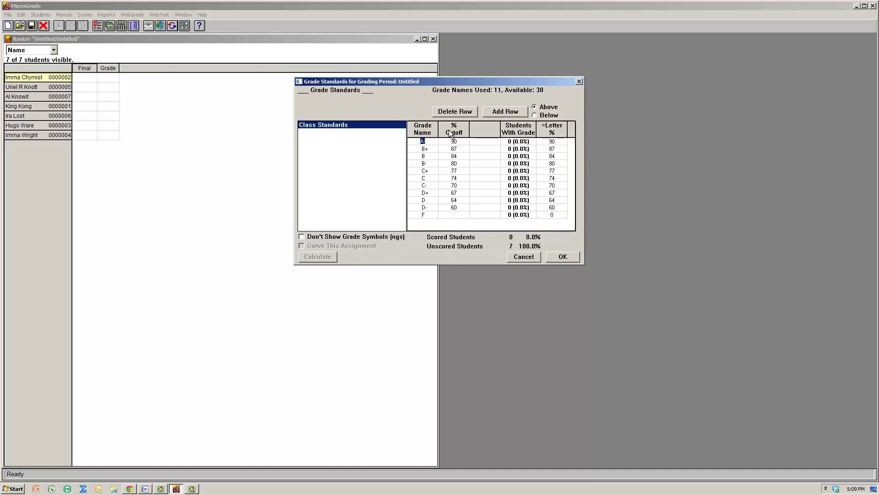
type("A")
Reduce B, C and D to single grades and save cutoffs A 90, B 80, C 70, D 60.
left_click(424, 149)
left_click(460, 112)
left_click(460, 113)
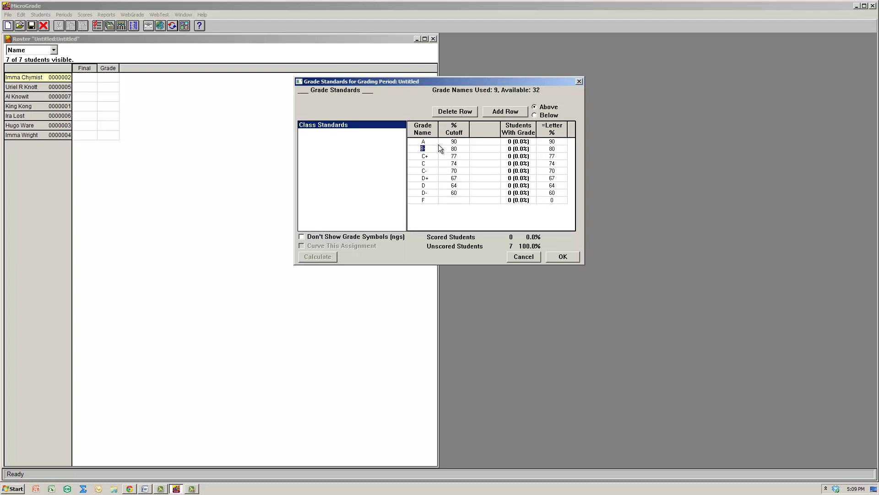
type("B")
left_click(453, 112)
left_click(453, 112)
type("C")
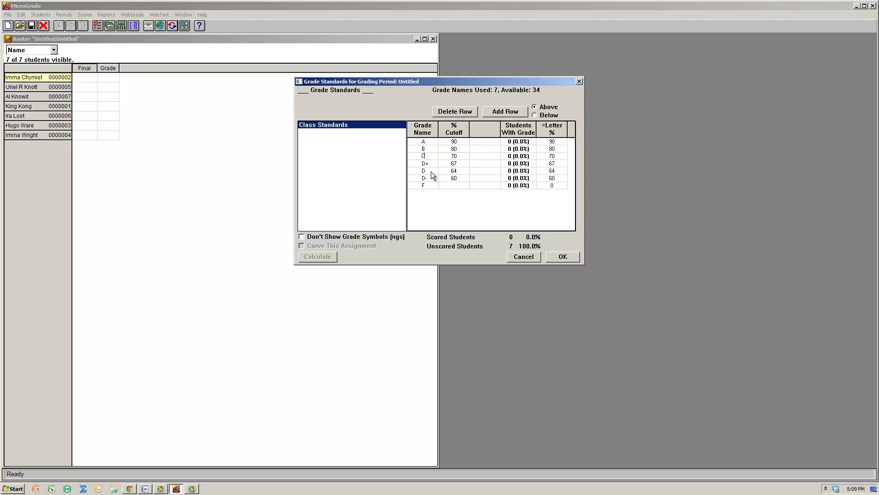
left_click(426, 163)
left_click(464, 112)
left_click(464, 112)
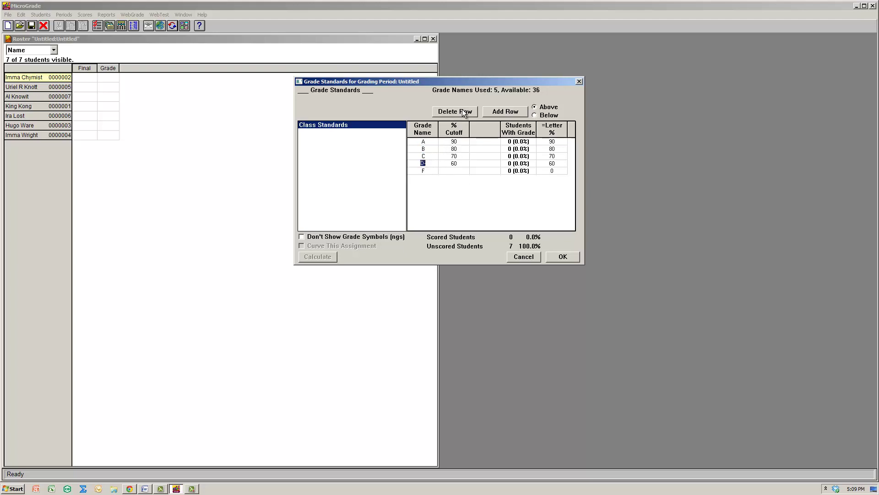
left_click(559, 258)
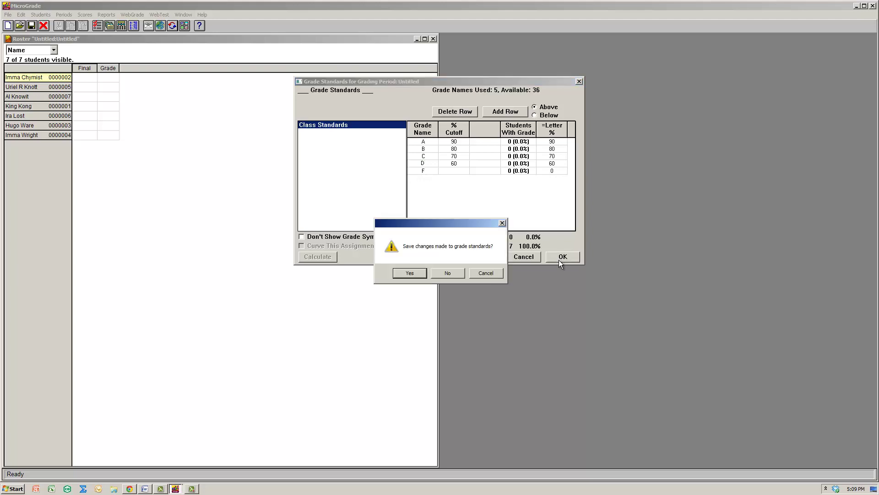
left_click(413, 274)
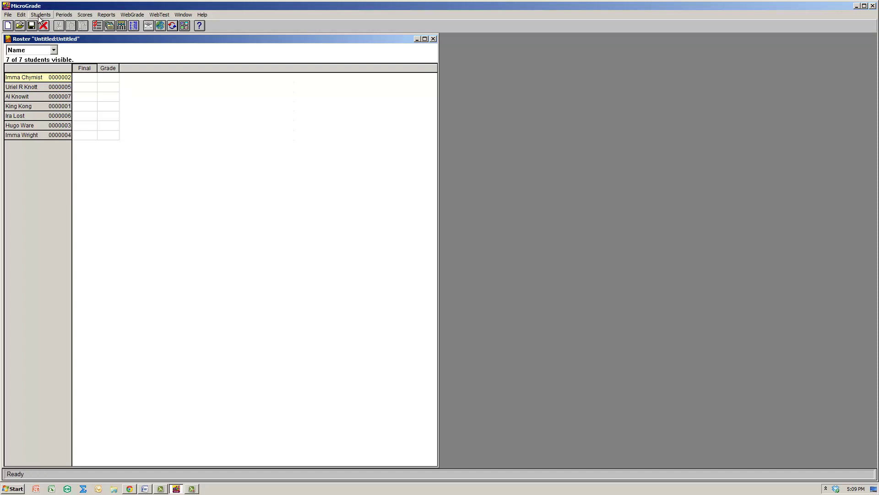
Open Setup Categories and add a Reports category weighted 30%.
left_click(21, 15)
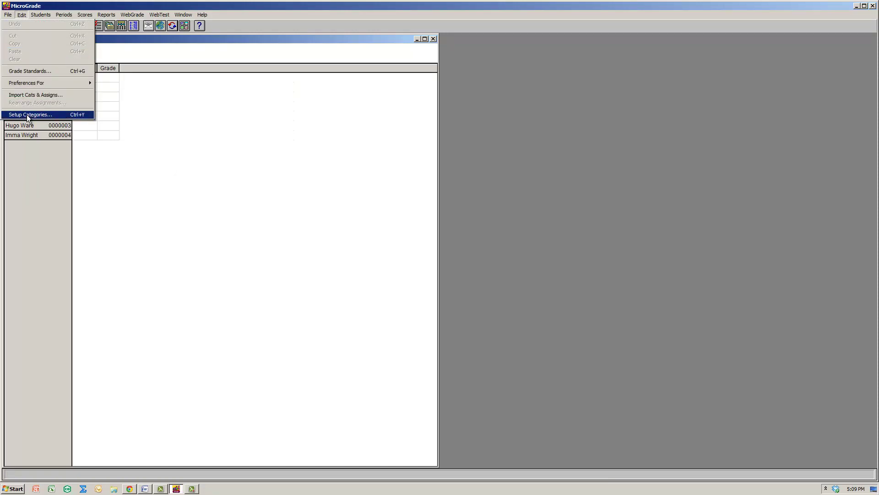
left_click(79, 116)
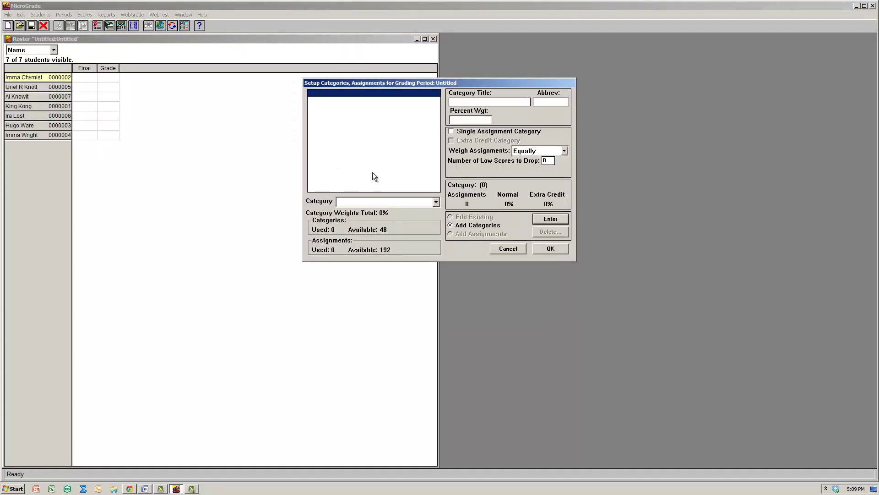
type("Reports")
left_click(465, 121)
type("30")
left_click(540, 221)
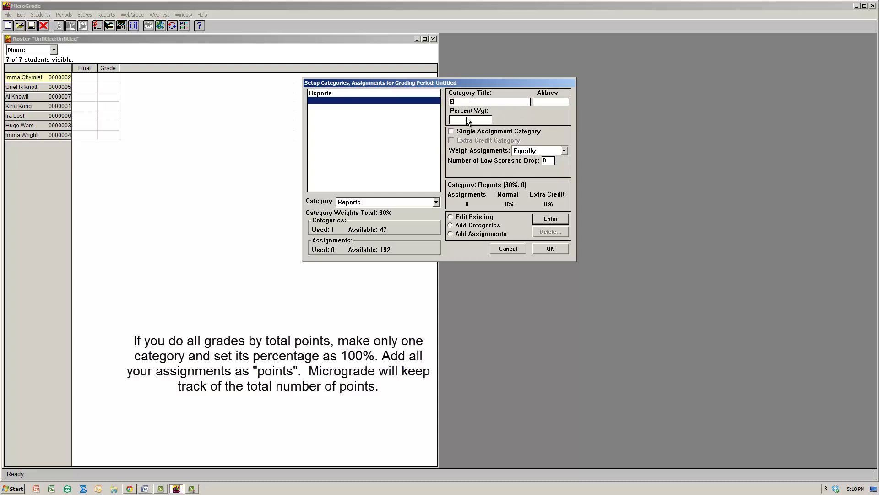
Add the Exams category and a Final category at 40%, then review Reports and Exams.
type("Exams")
left_click(553, 219)
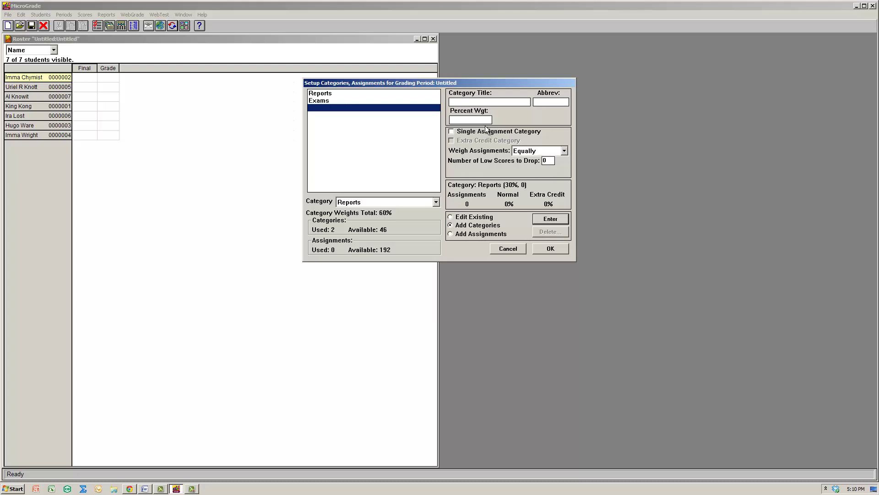
type("Final")
left_click(484, 121)
type("40")
key("Return")
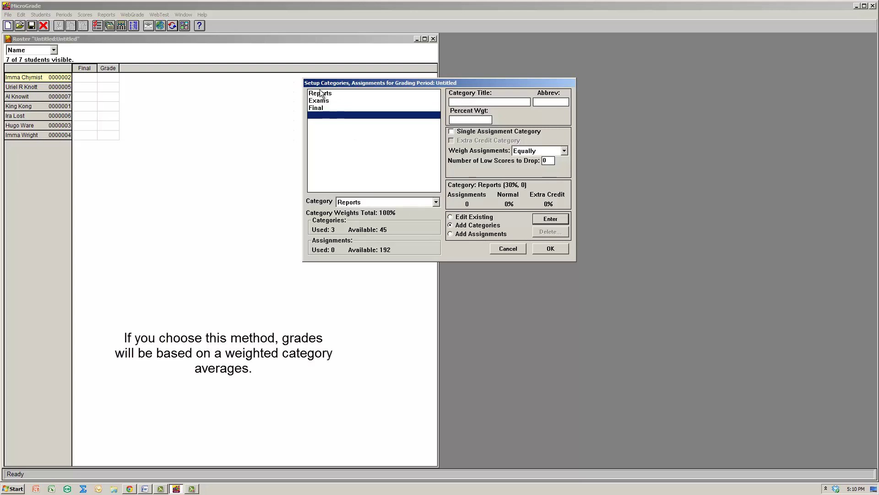
left_click(324, 95)
left_click(324, 101)
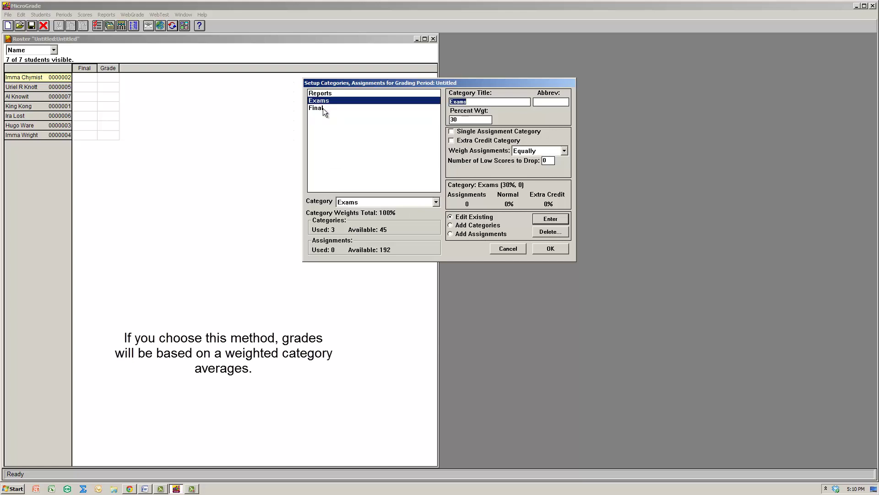
Make Final a single-assignment category with a 100-point max score.
left_click(323, 94)
left_click(323, 102)
left_click(322, 108)
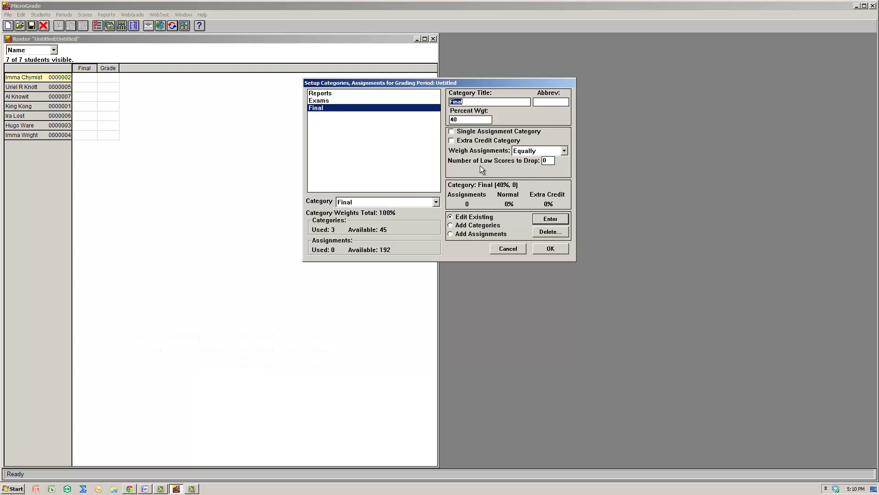
left_click(504, 131)
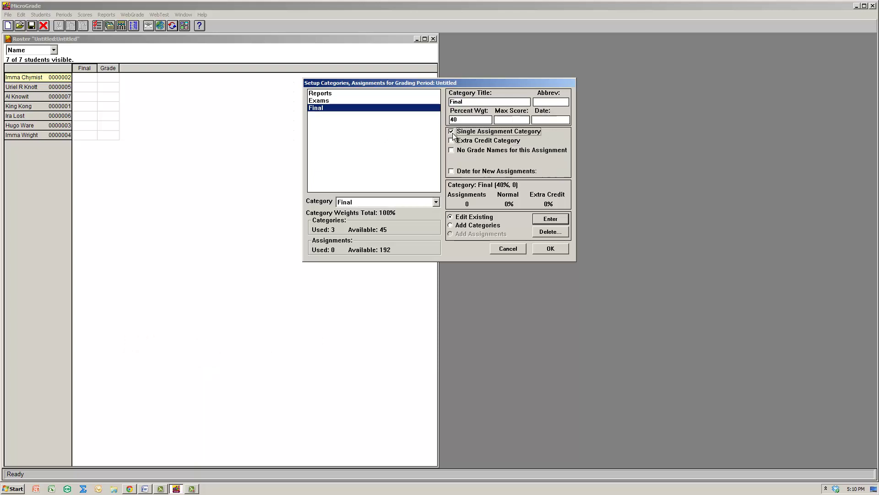
left_click(511, 120)
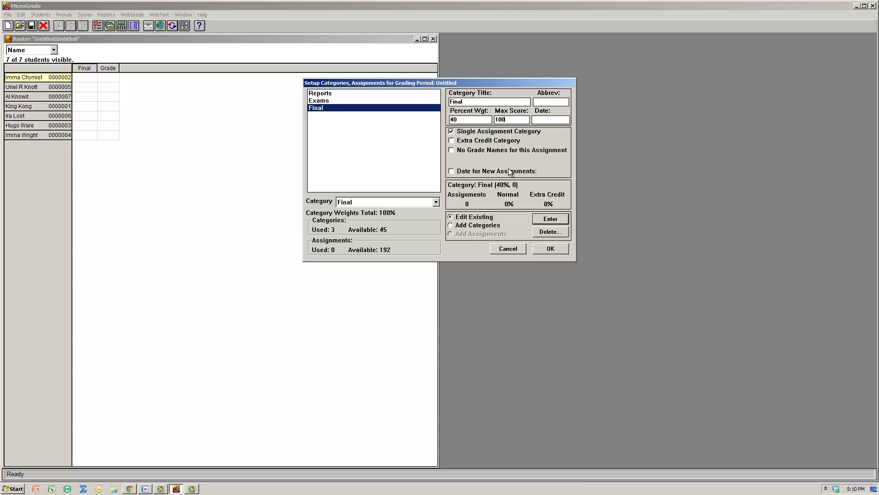
left_click(330, 103)
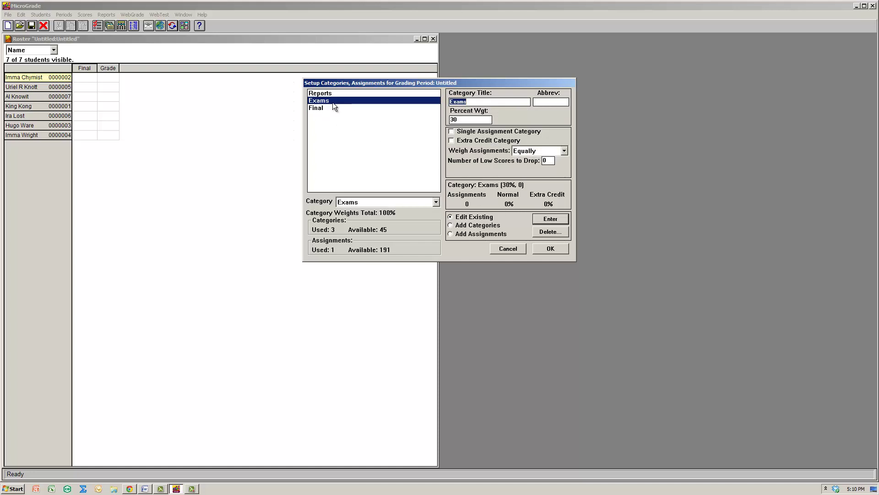
Add Exam 1, Exam 2, Exam 3 and Exam 4 under Exams and review Exam 1.
left_click(469, 232)
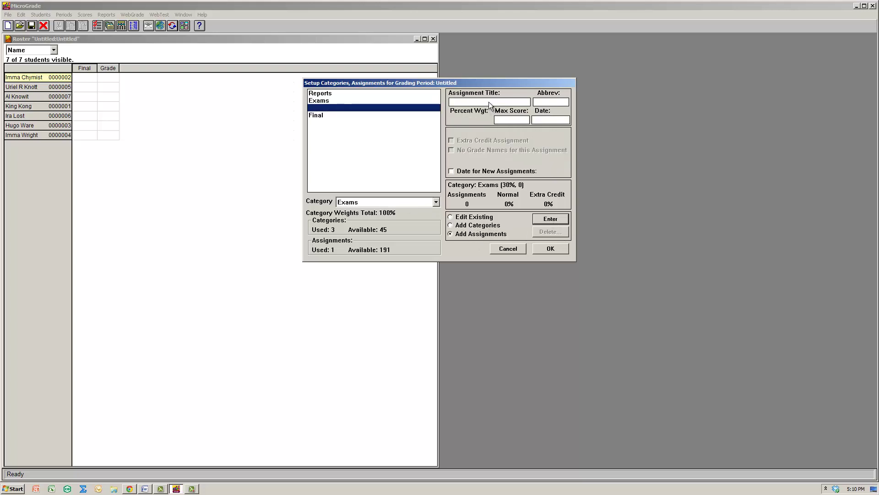
type("Exam 1")
key("Return")
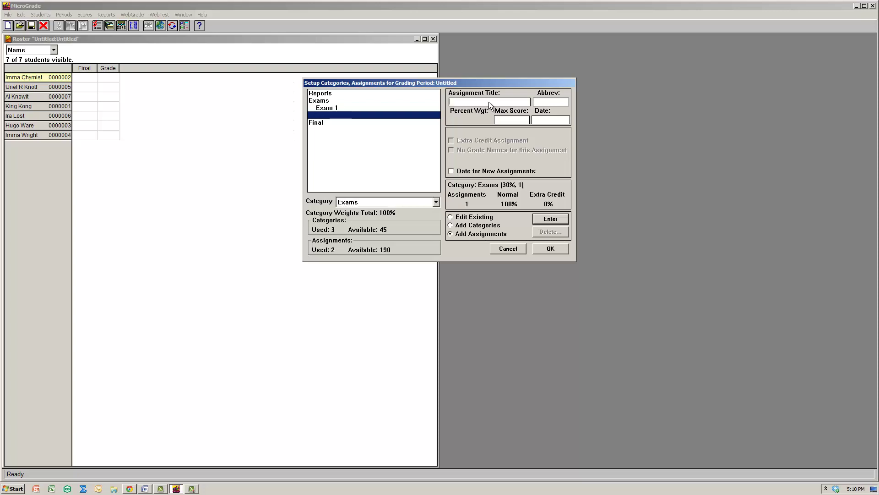
type("Exam 2")
key("Return")
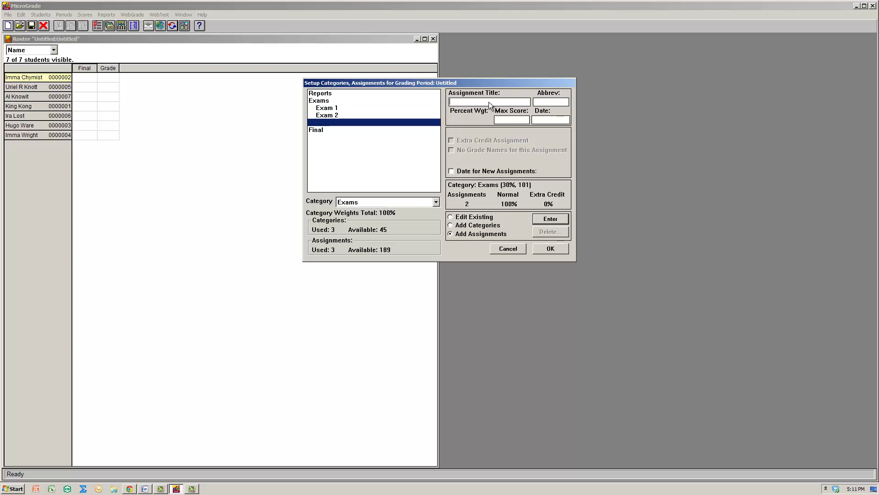
type("Exam 3")
key("Return")
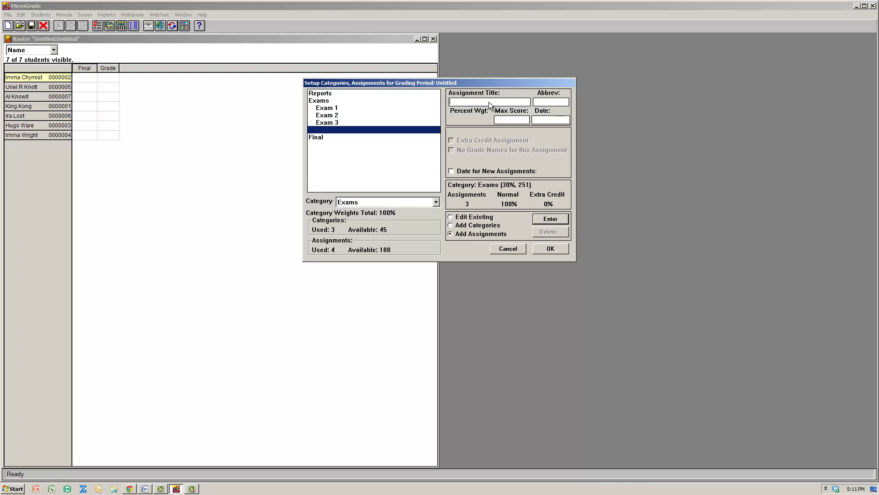
type("Exam 2")
key("Return")
left_click(330, 115)
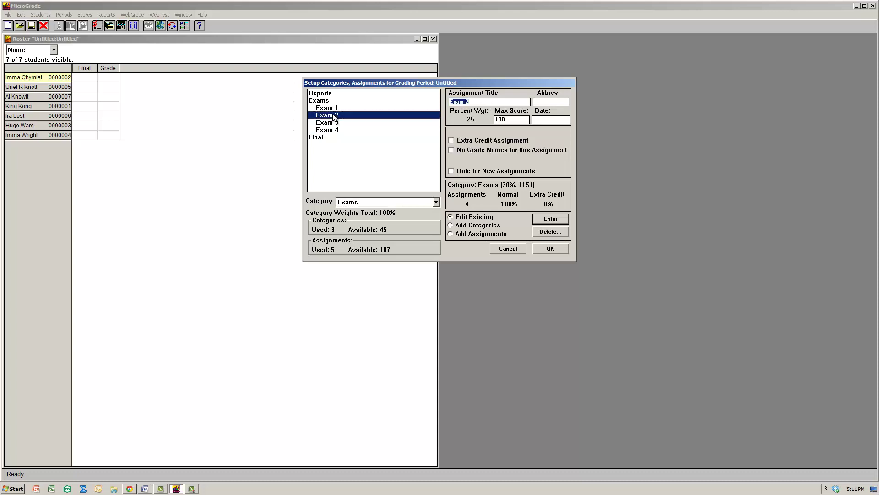
left_click(311, 107)
left_click(328, 101)
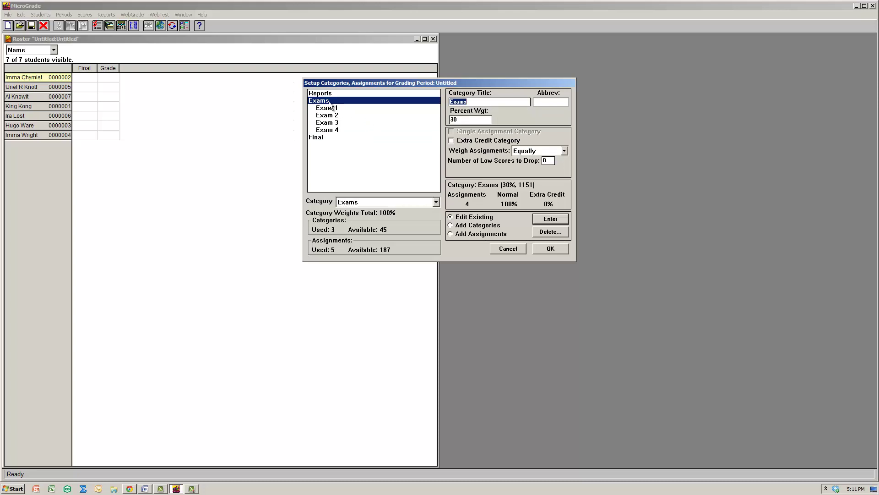
left_click(522, 152)
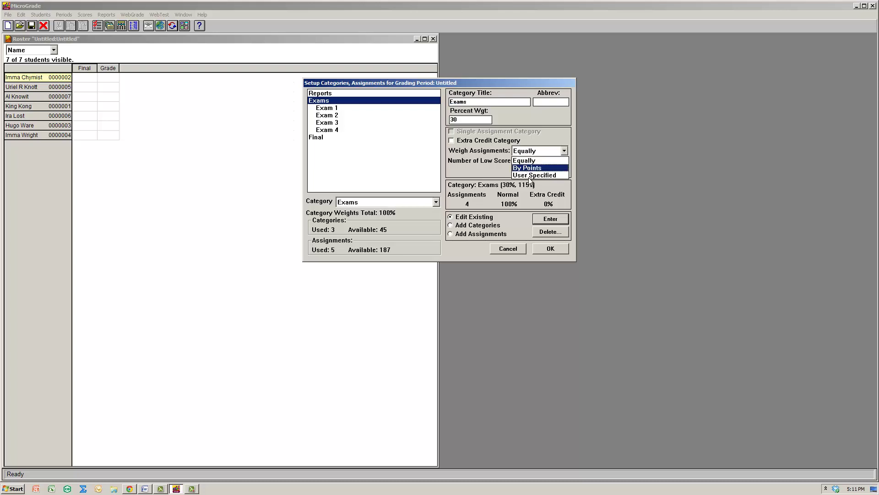
left_click(524, 160)
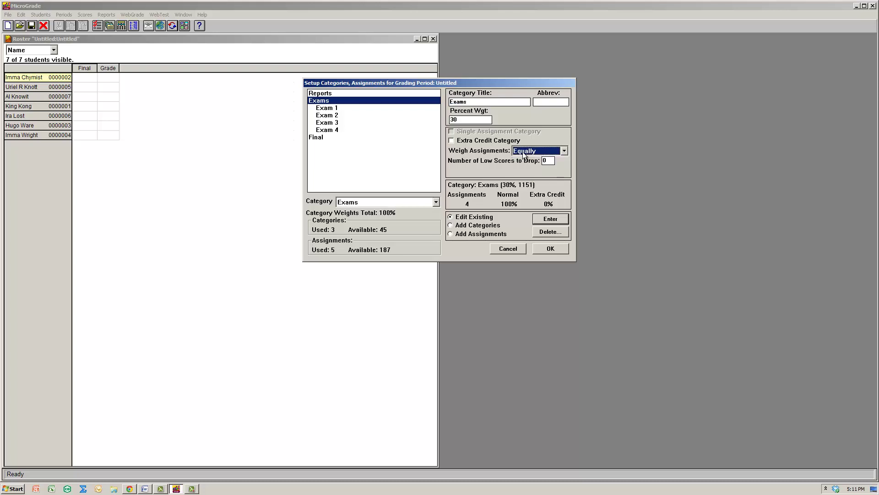
left_click(330, 108)
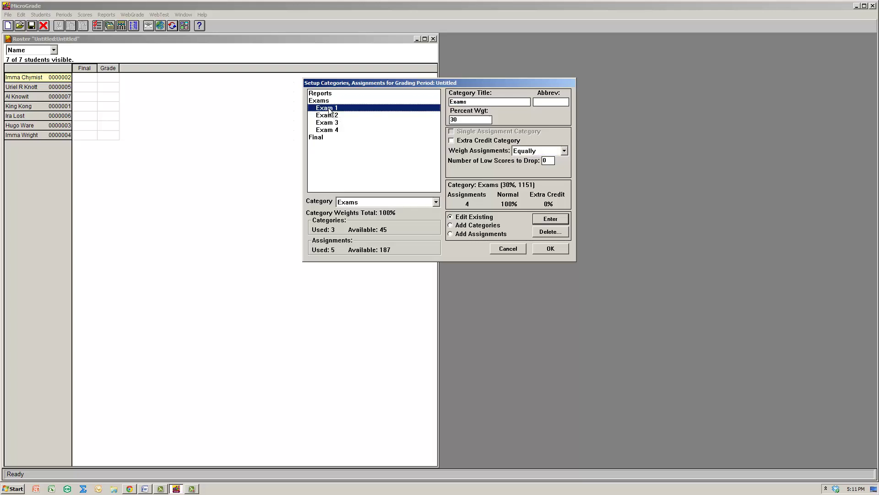
left_click(330, 130)
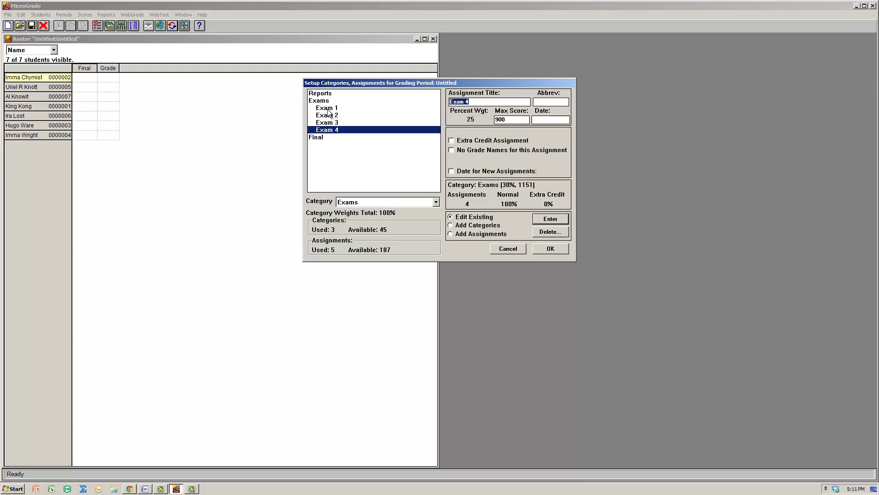
left_click(329, 108)
left_click(331, 115)
left_click(332, 122)
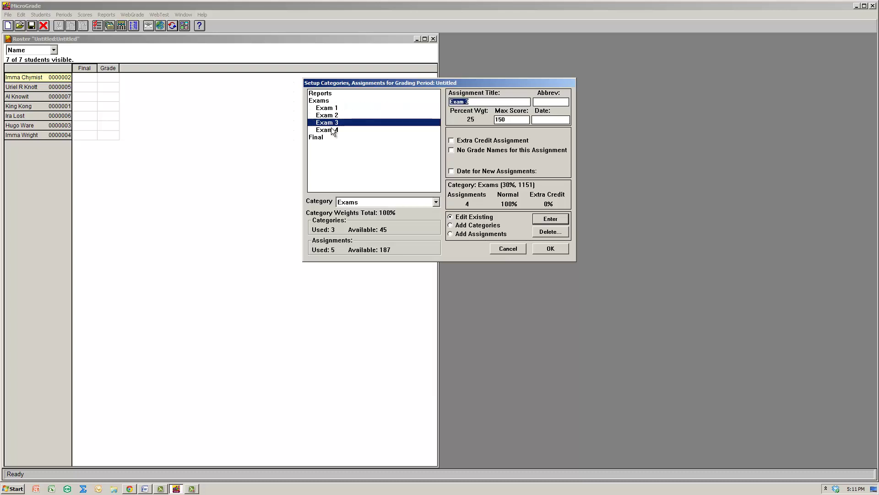
left_click(333, 131)
left_click(319, 101)
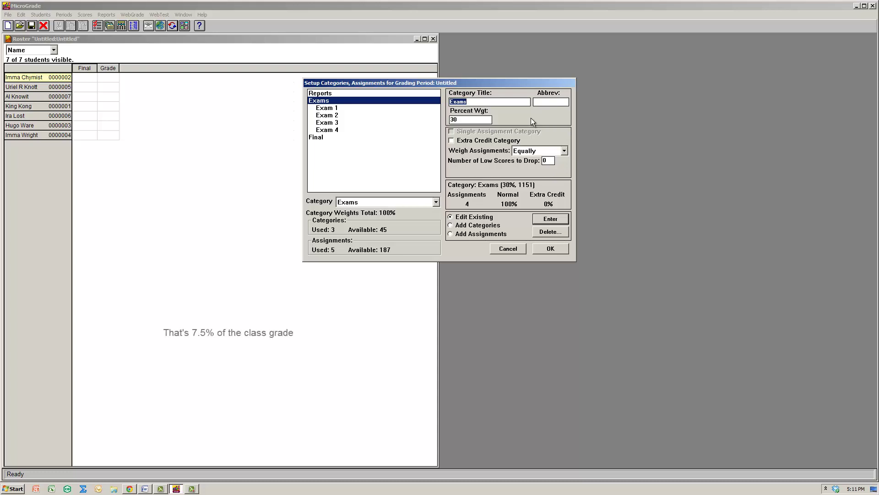
left_click(336, 108)
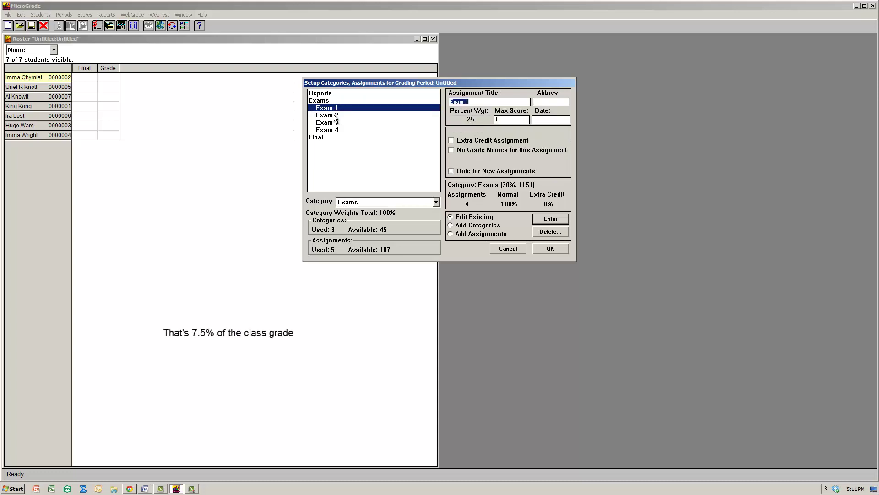
left_click(334, 115)
left_click(333, 123)
left_click(333, 129)
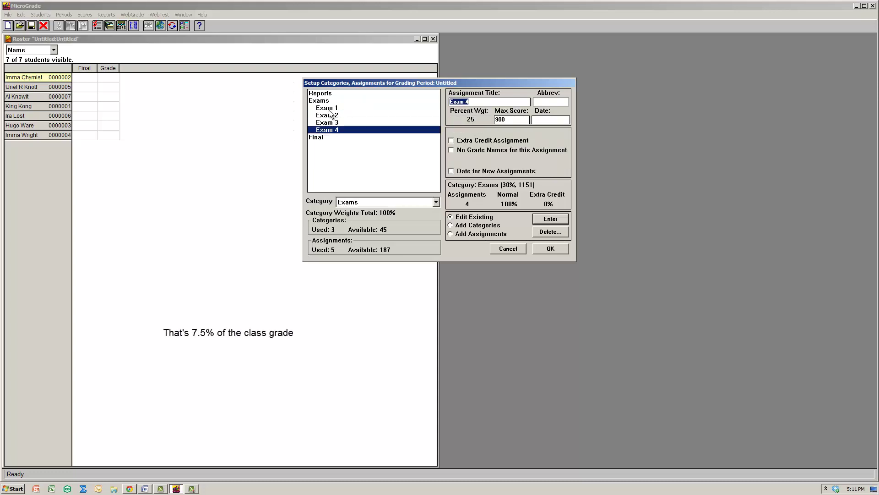
left_click(330, 108)
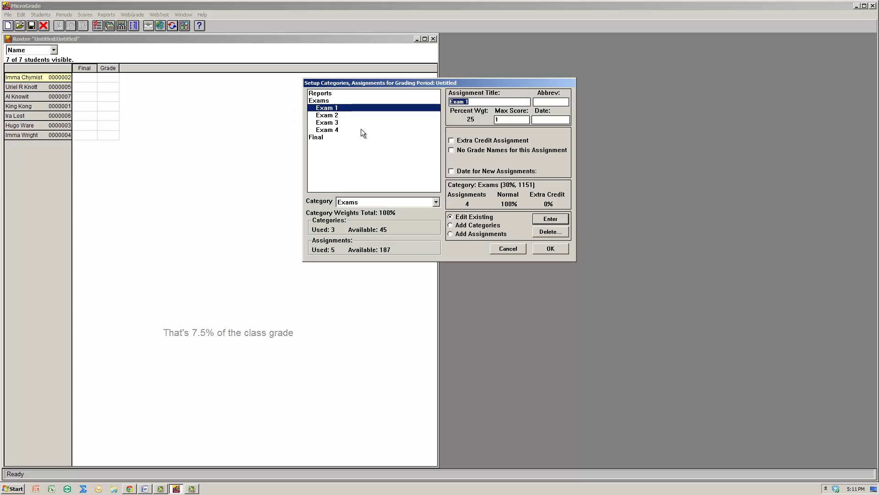
left_click(333, 130)
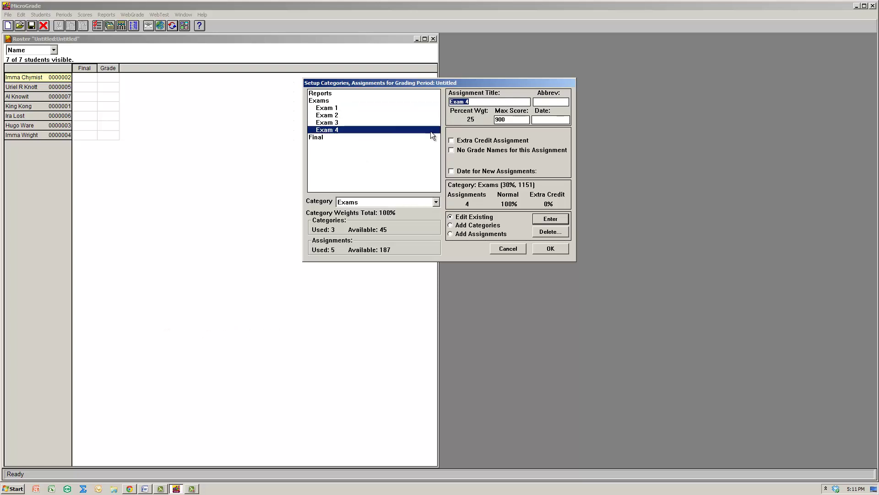
left_click(322, 103)
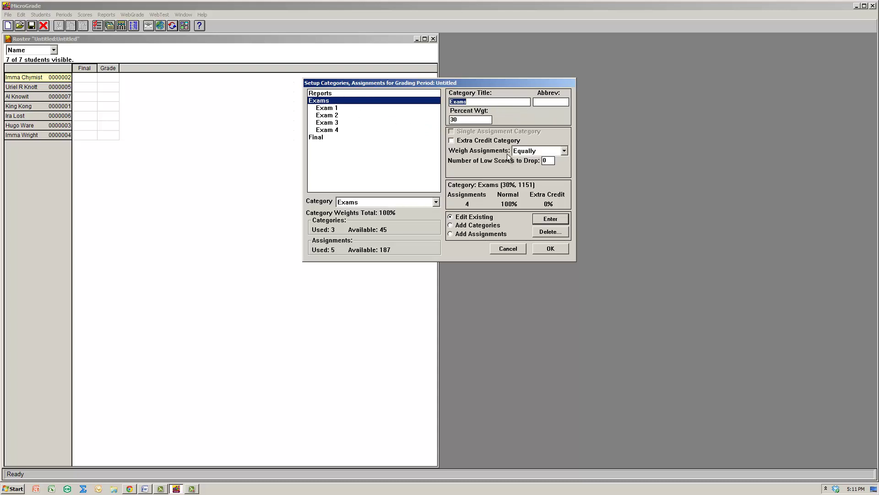
Set the Exams category to weigh assignments By Points and review each exam.
left_click(537, 150)
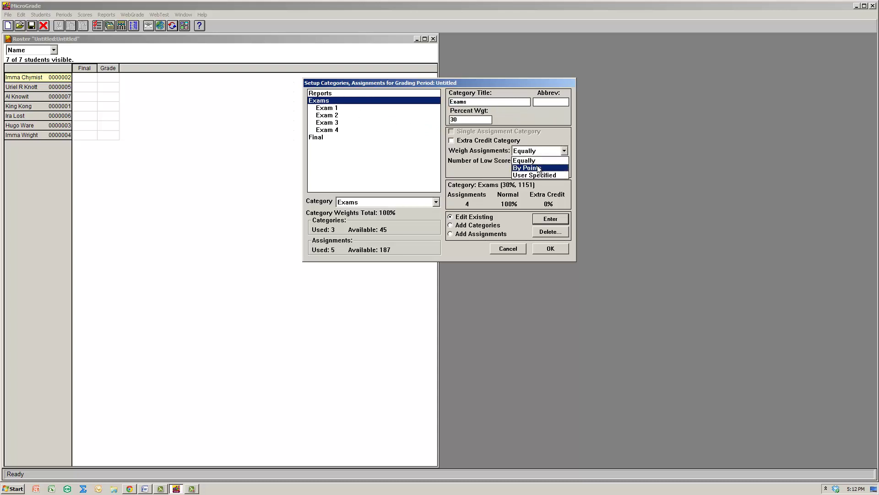
left_click(539, 168)
left_click(339, 110)
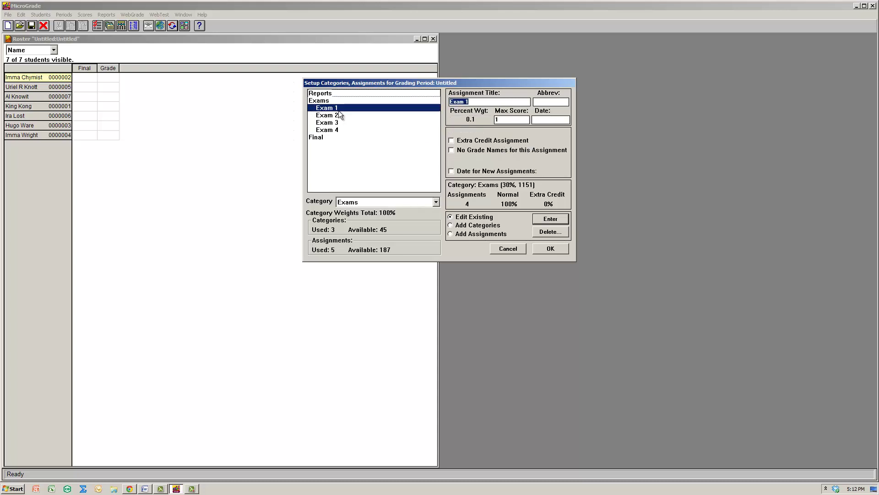
left_click(335, 117)
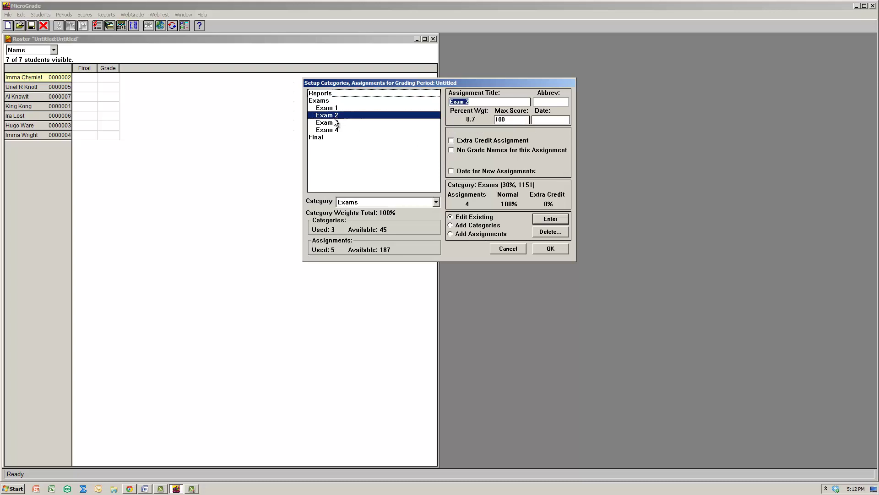
key("Up")
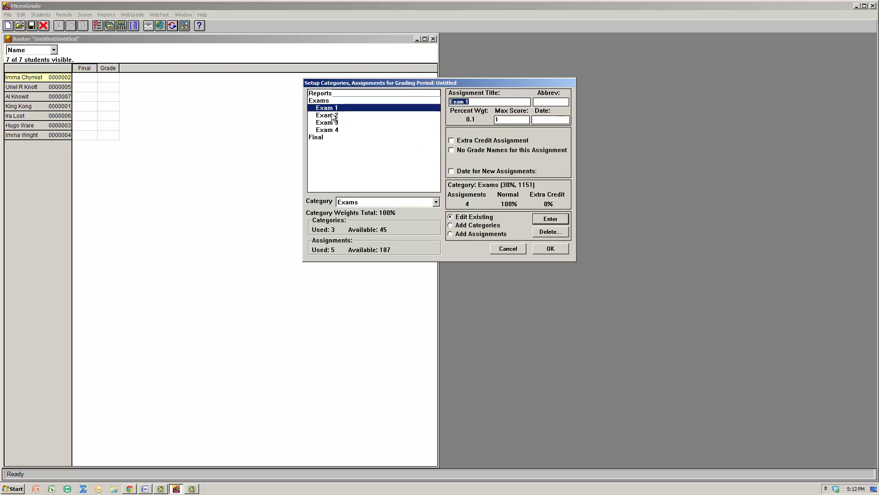
key("Down")
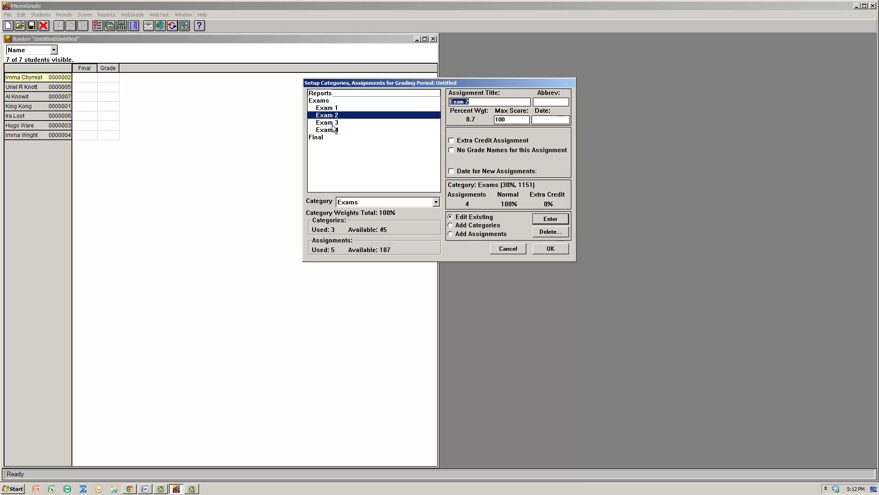
key("Down")
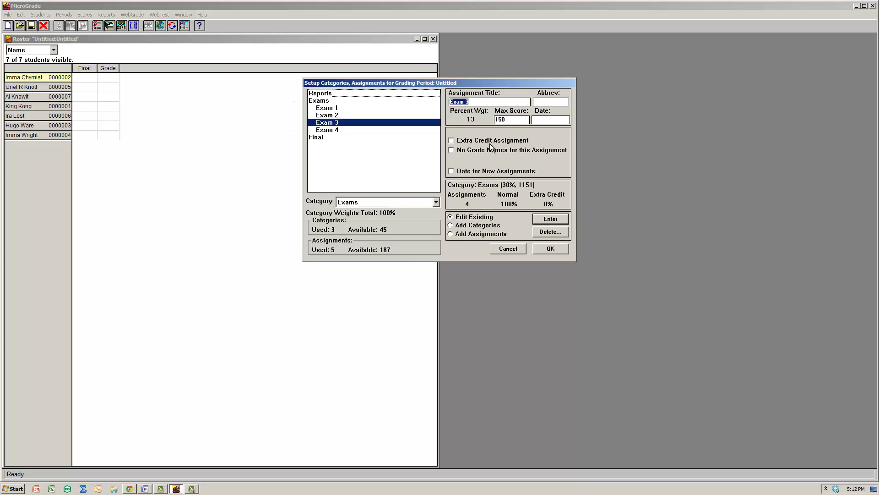
left_click(336, 130)
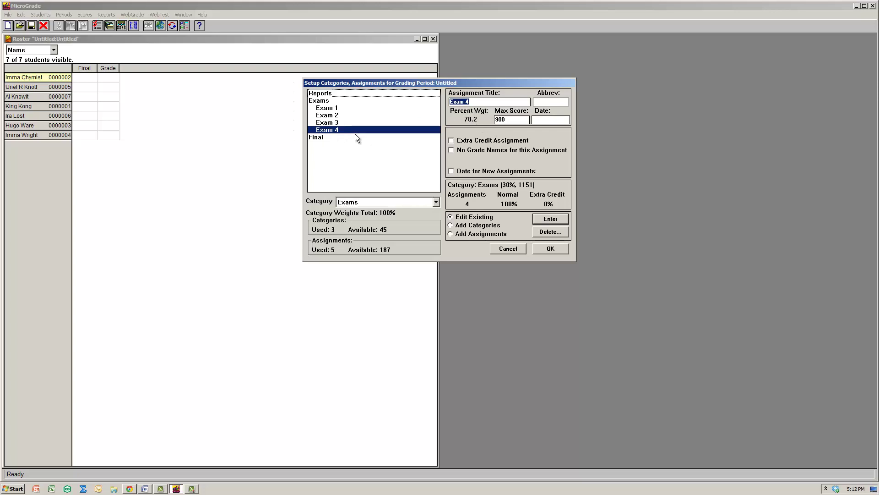
left_click(320, 101)
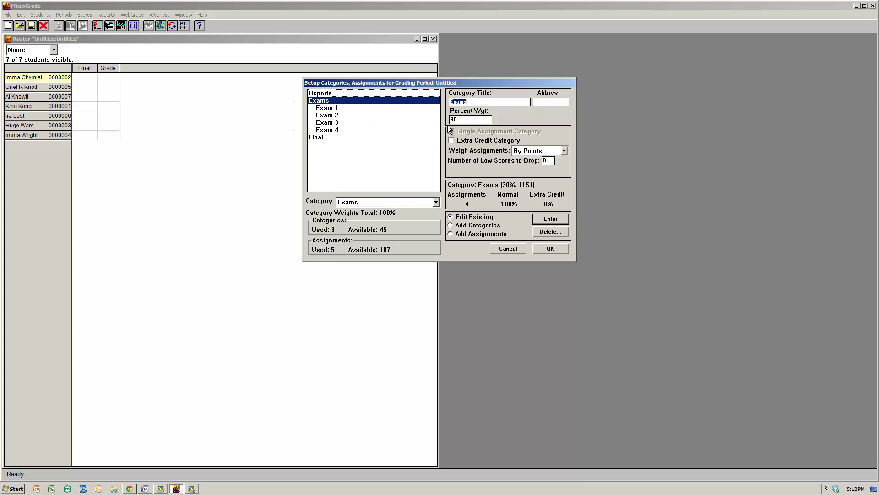
left_click(328, 94)
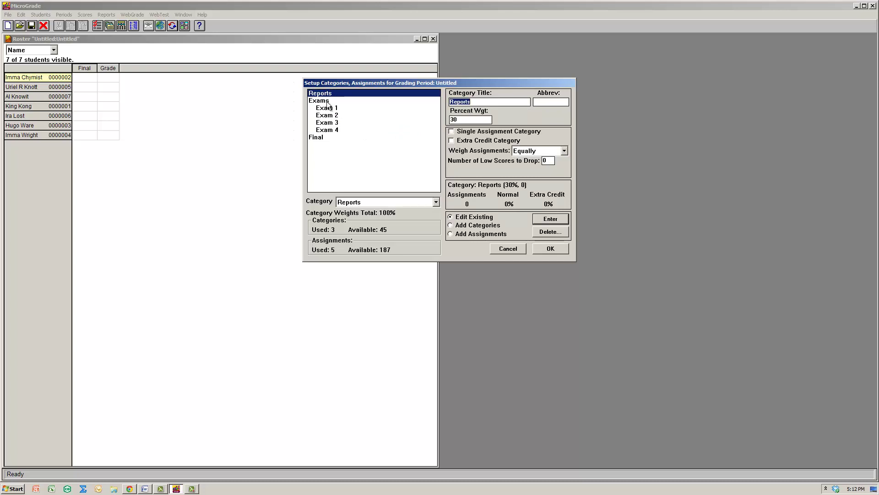
left_click(328, 103)
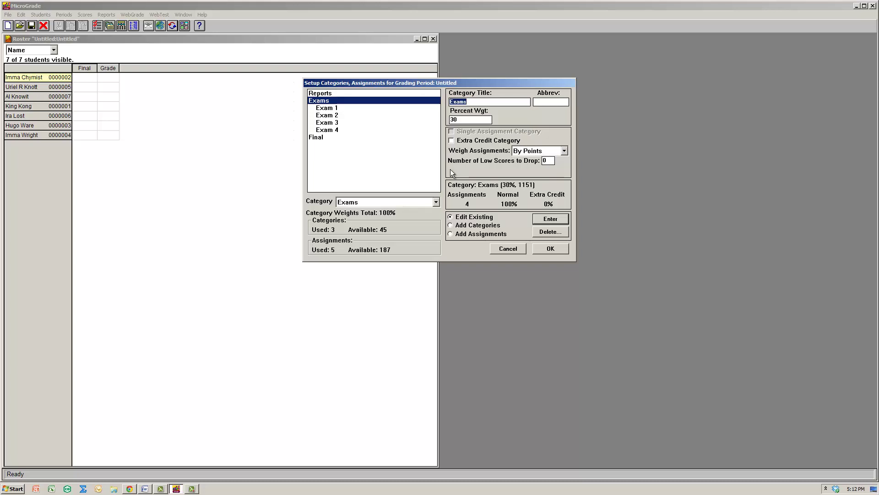
Change the max scores of Exam 1, Exam 3 and Exam 4 to 100.
left_click(321, 109)
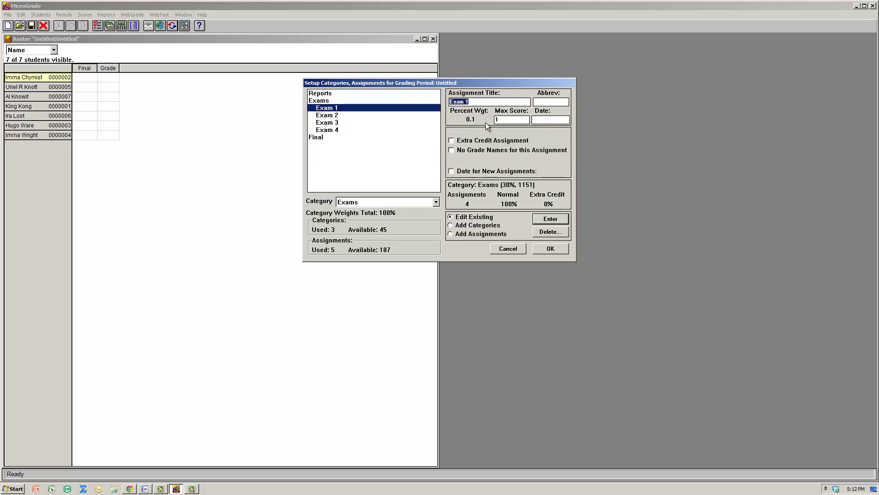
left_click(508, 119)
type("00")
left_click(328, 115)
left_click(365, 122)
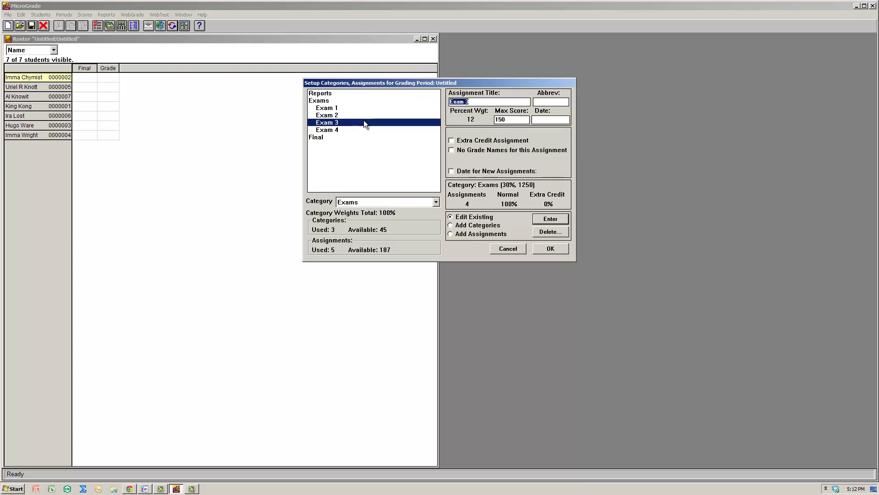
double_click(517, 120)
type("100")
left_click(344, 130)
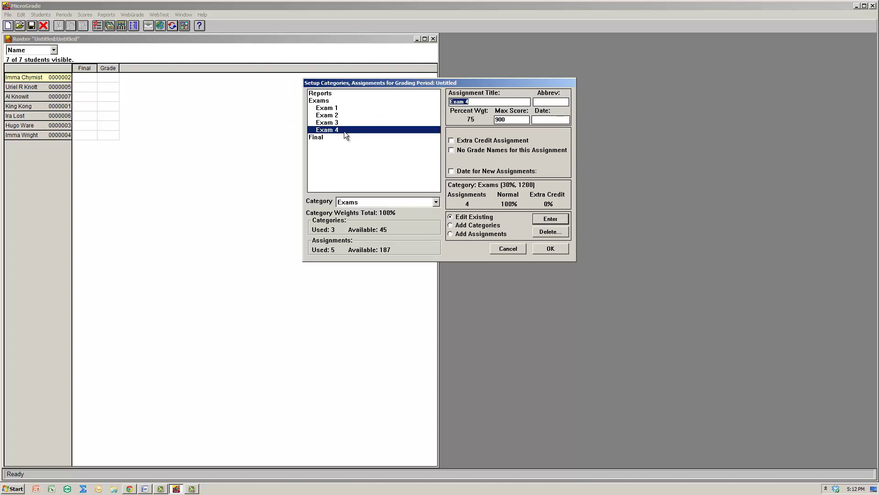
double_click(512, 119)
type("100")
Verify each of the four exams now carries a 25% weight.
left_click(404, 116)
left_click(393, 120)
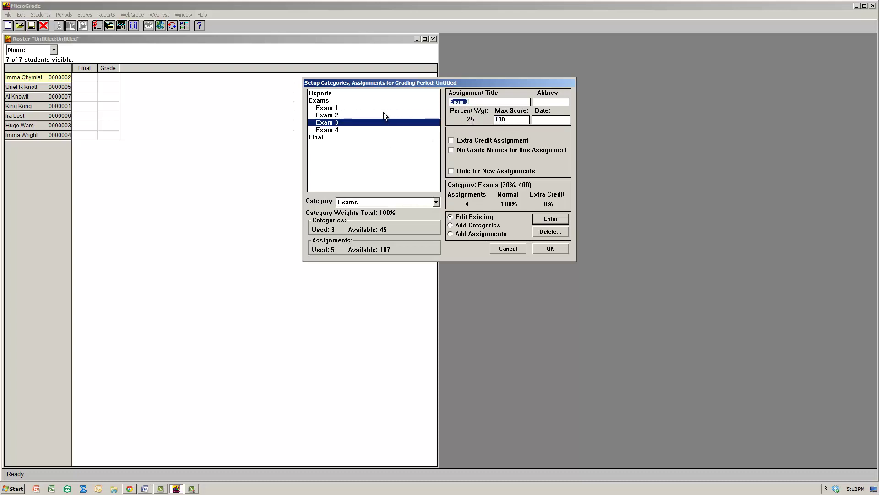
left_click(383, 112)
left_click(381, 107)
left_click(379, 116)
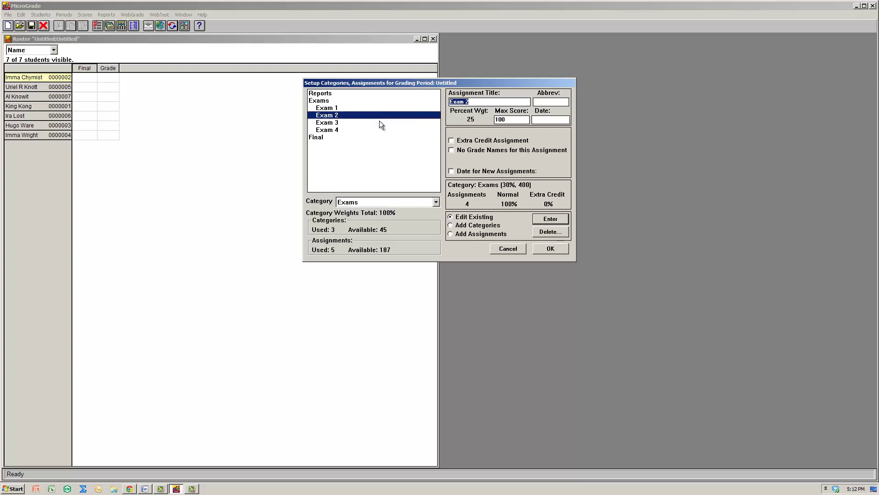
left_click(379, 123)
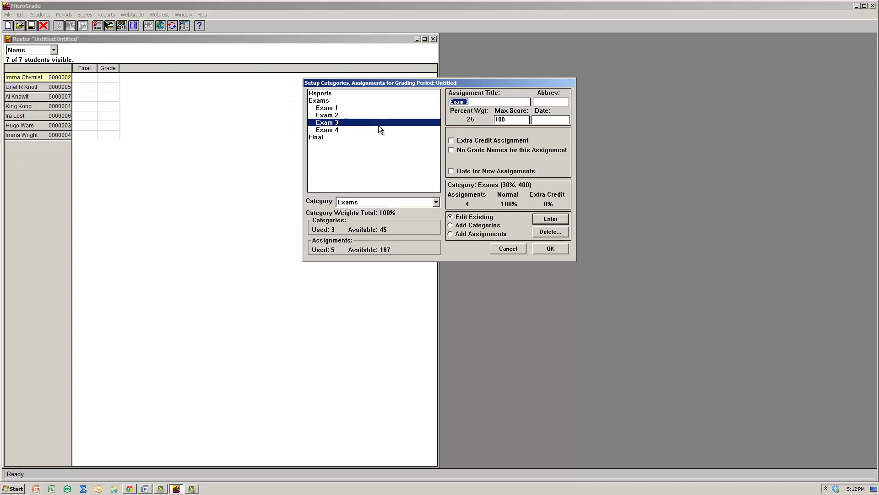
left_click(353, 132)
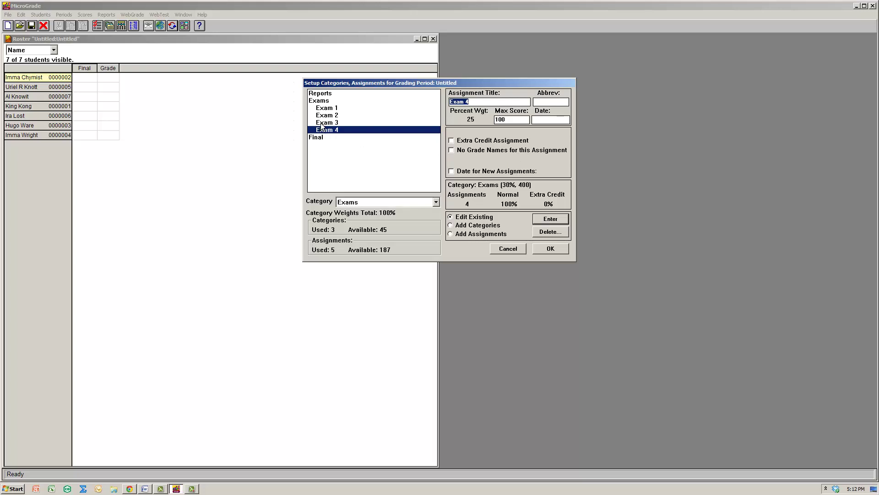
left_click(323, 103)
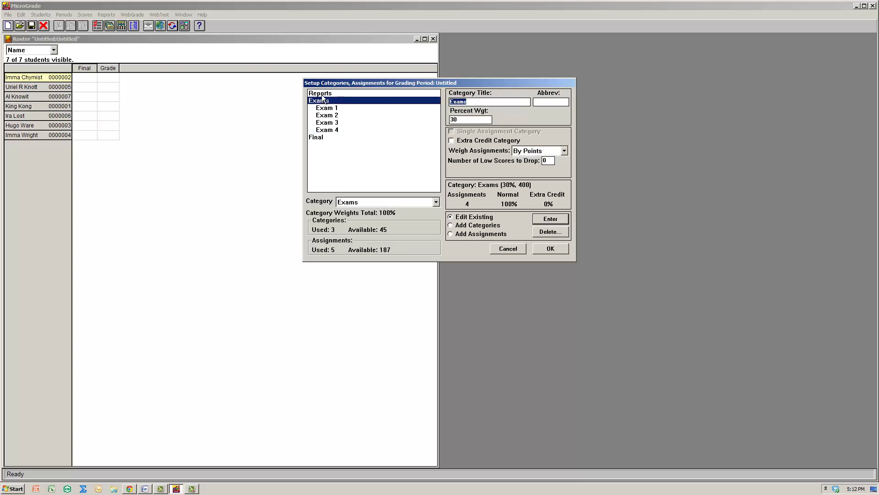
Add Report 1 worth 10 points to the Reports category.
left_click(323, 93)
left_click(479, 234)
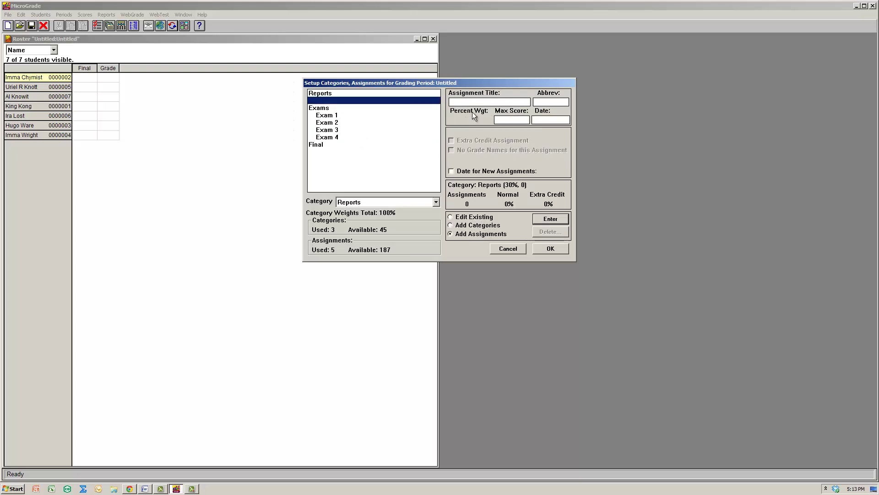
type("Report 1")
key("Return")
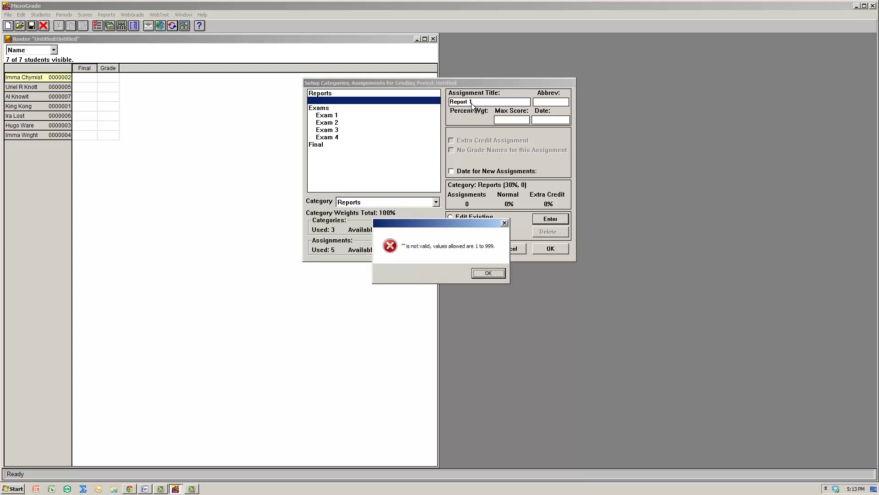
key("Return")
type("10")
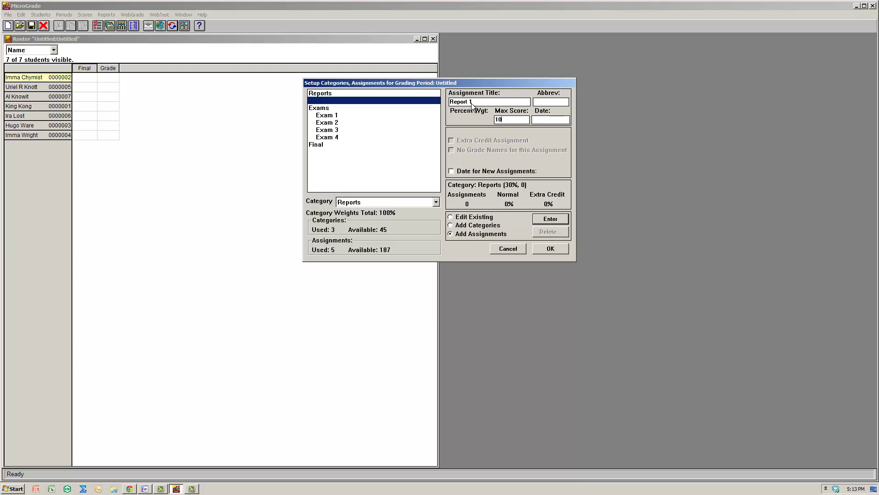
left_click(550, 219)
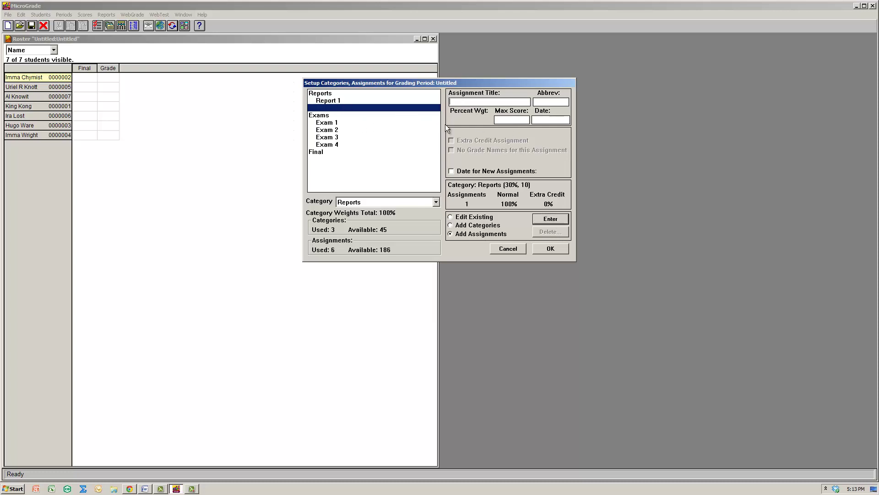
Add Report 2 worth 10 points and Report 3 worth 40 points, then review Report 1.
type("REpo")
key("BackSpace")
key("BackSpace")
key("BackSpace")
type("e10")
key("Return")
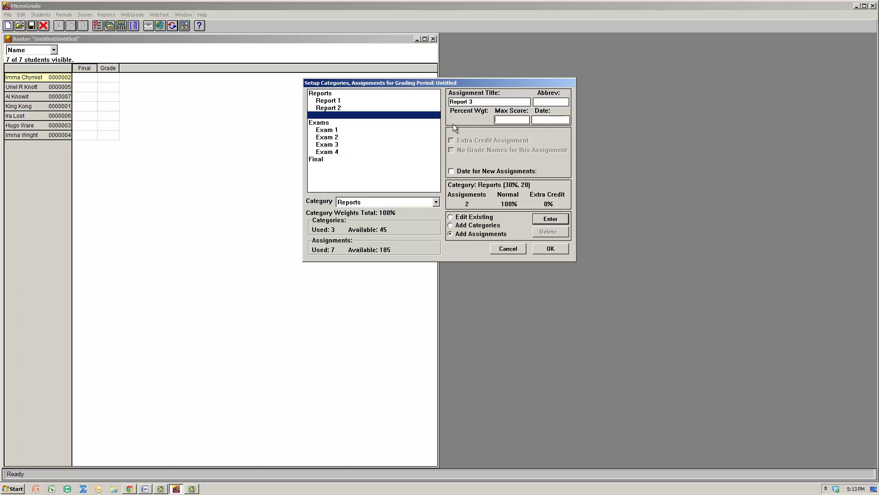
type("40")
key("Return")
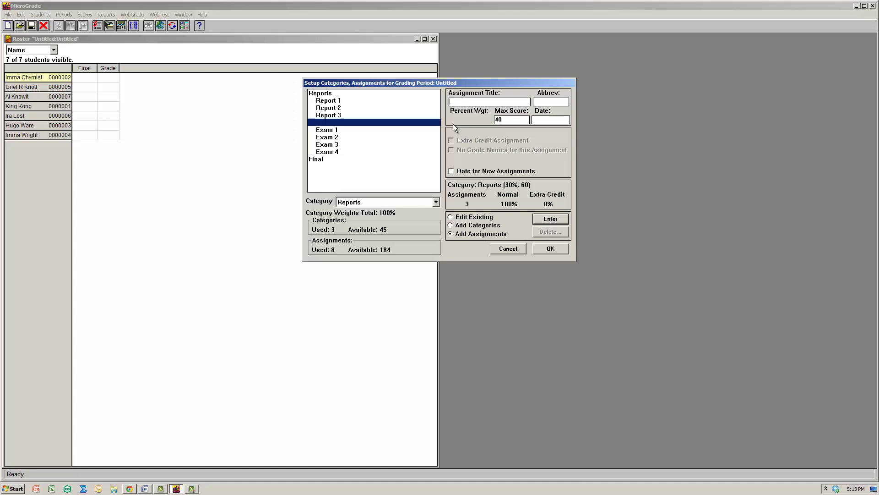
left_click(350, 101)
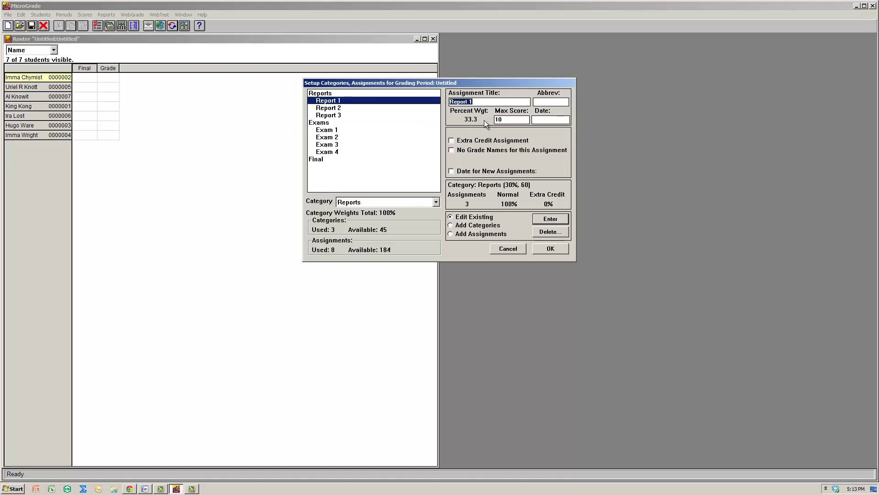
left_click(344, 108)
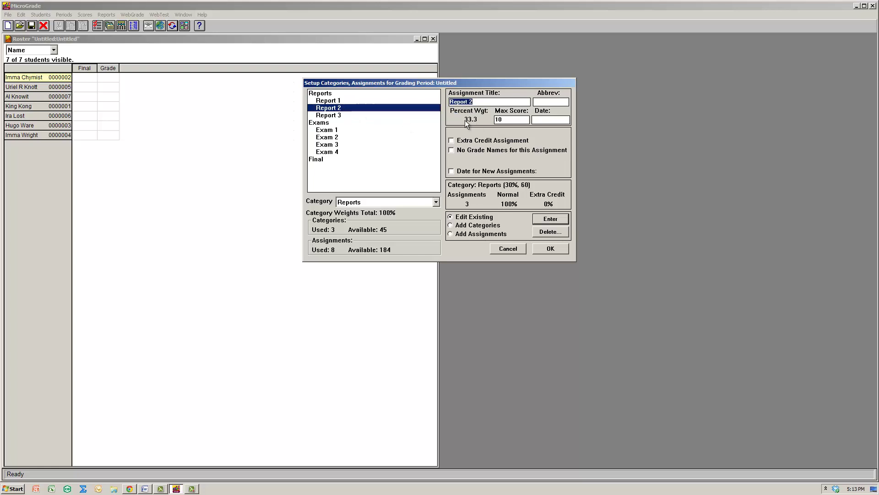
left_click(348, 116)
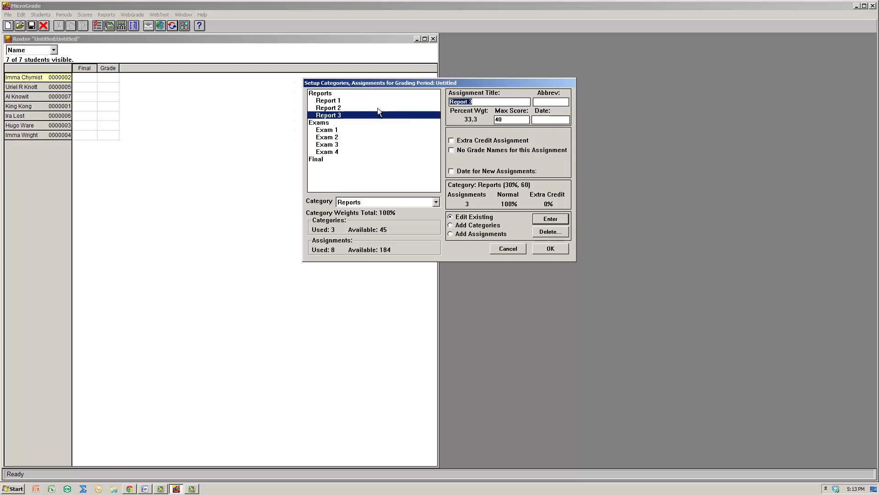
left_click(333, 94)
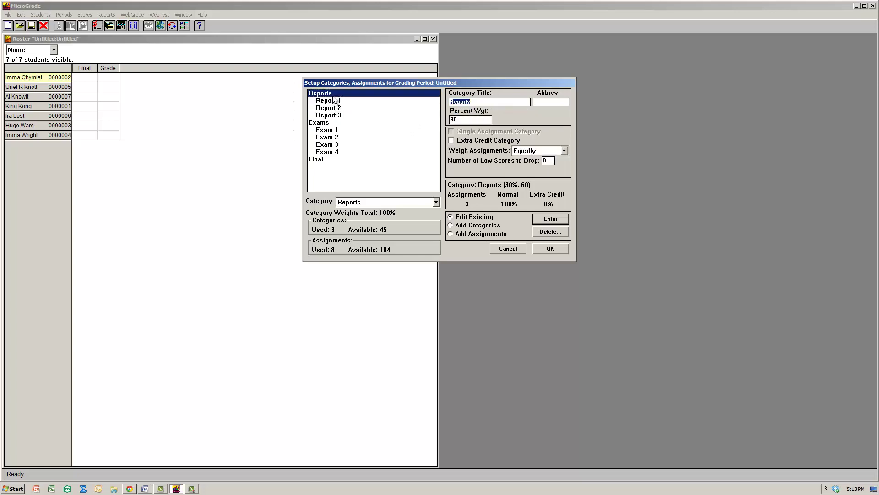
left_click(519, 151)
left_click(517, 167)
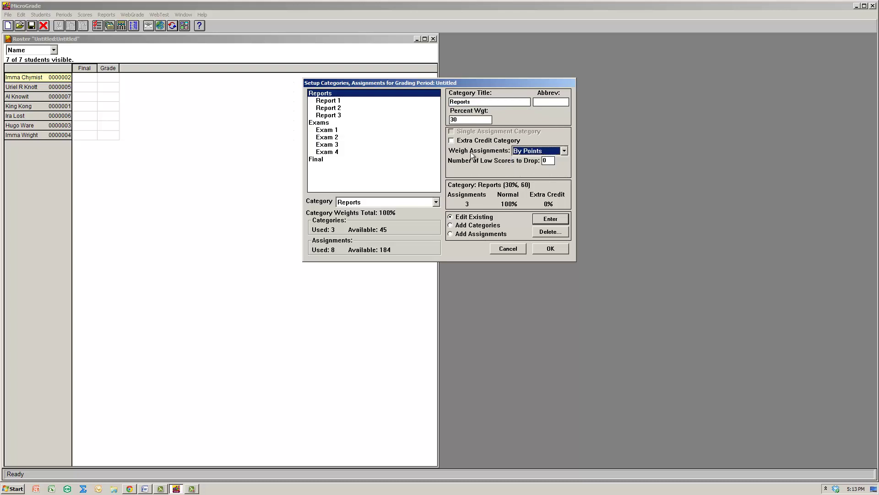
left_click(326, 116)
left_click(328, 108)
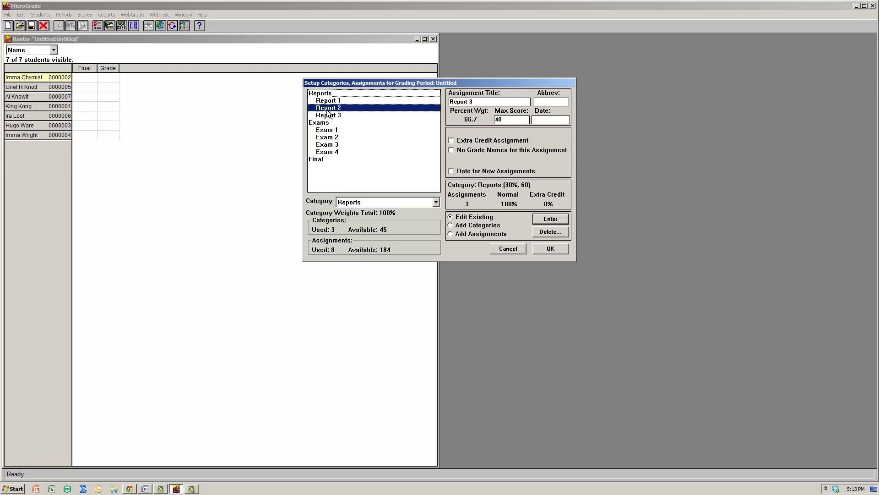
left_click(328, 101)
left_click(331, 109)
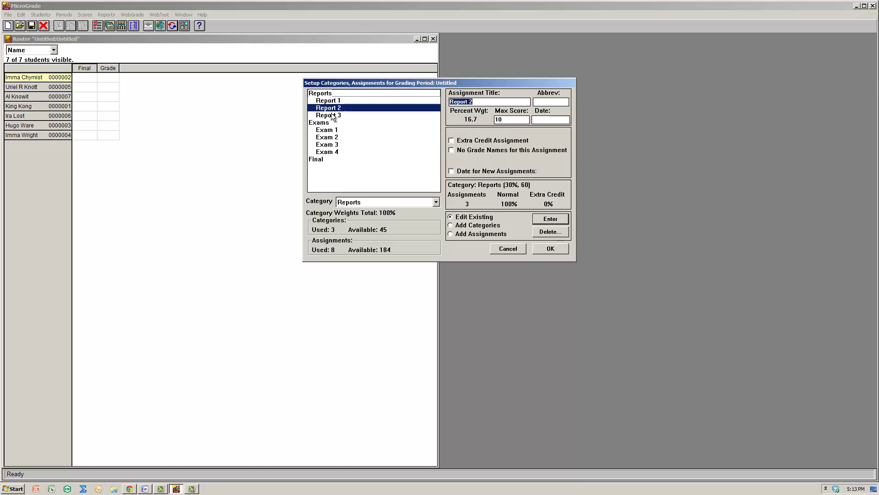
left_click(332, 115)
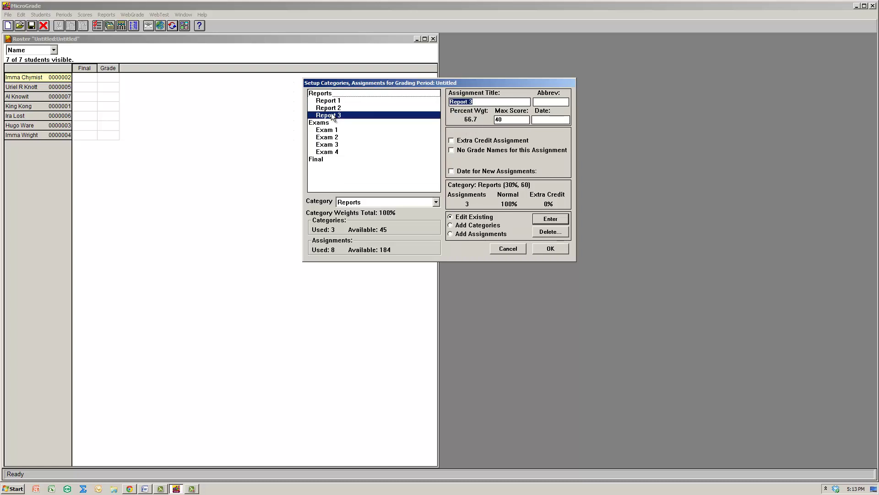
left_click(334, 101)
left_click(332, 110)
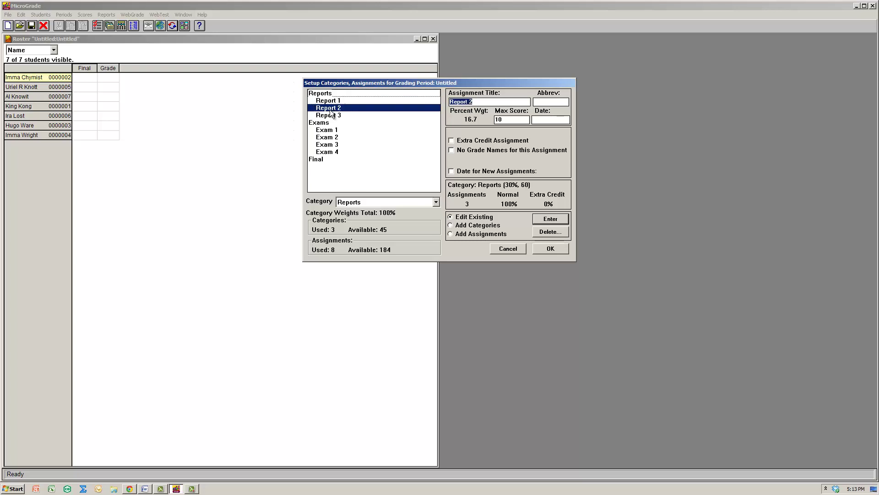
left_click(331, 115)
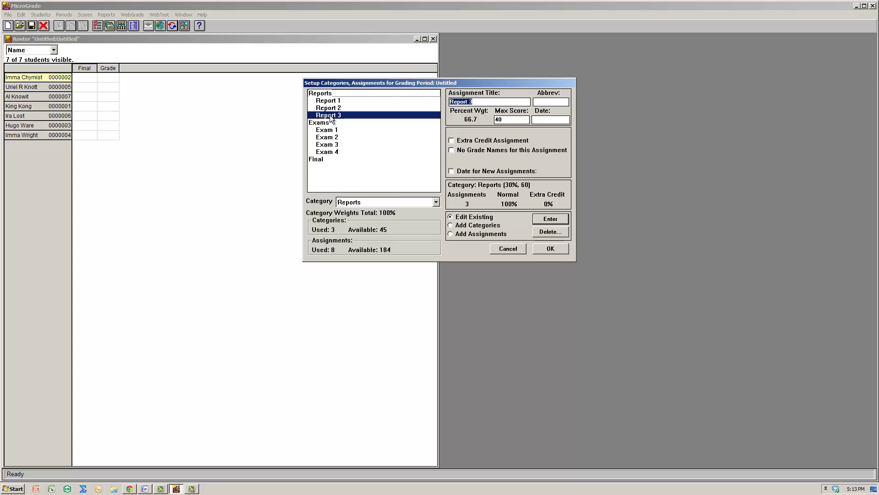
left_click(333, 103)
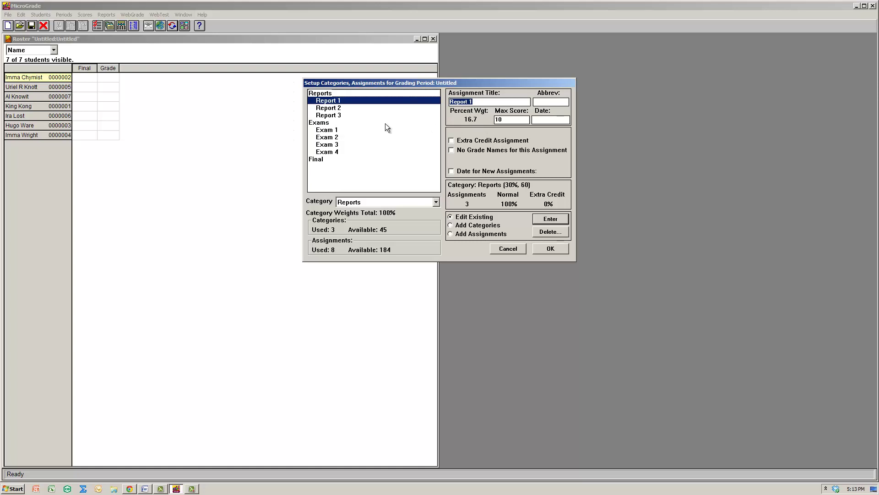
left_click(326, 108)
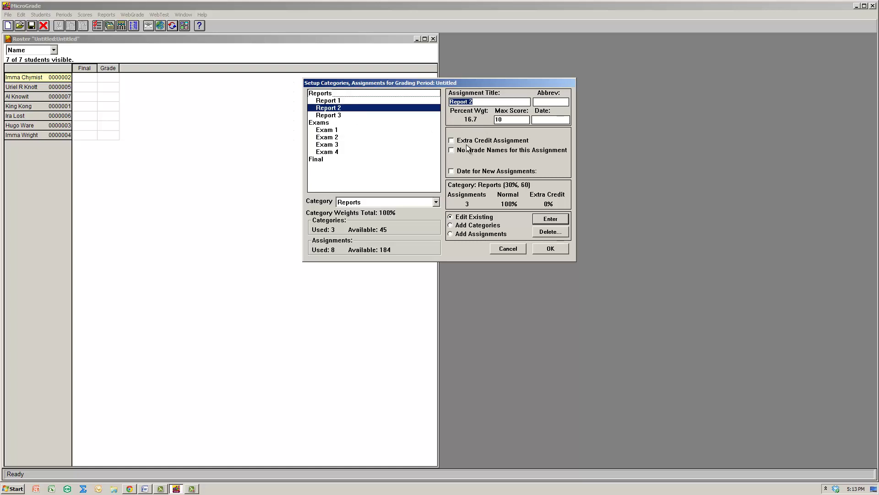
left_click(320, 160)
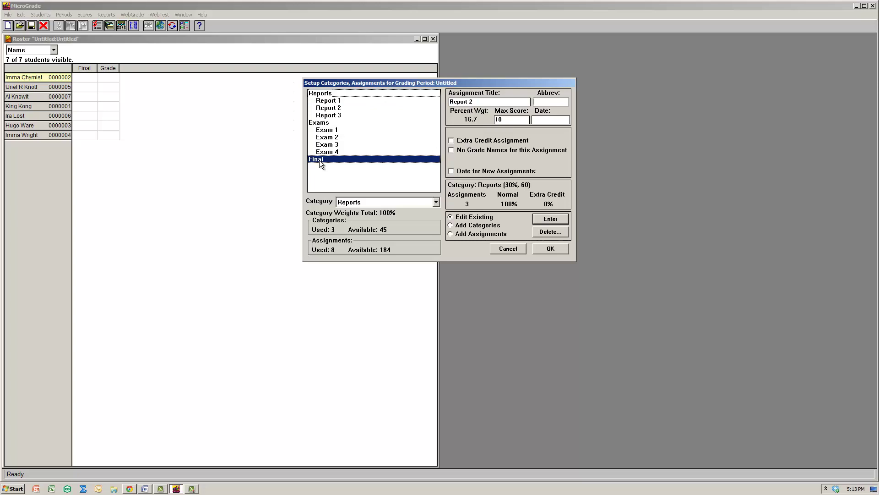
left_click(323, 122)
left_click(342, 94)
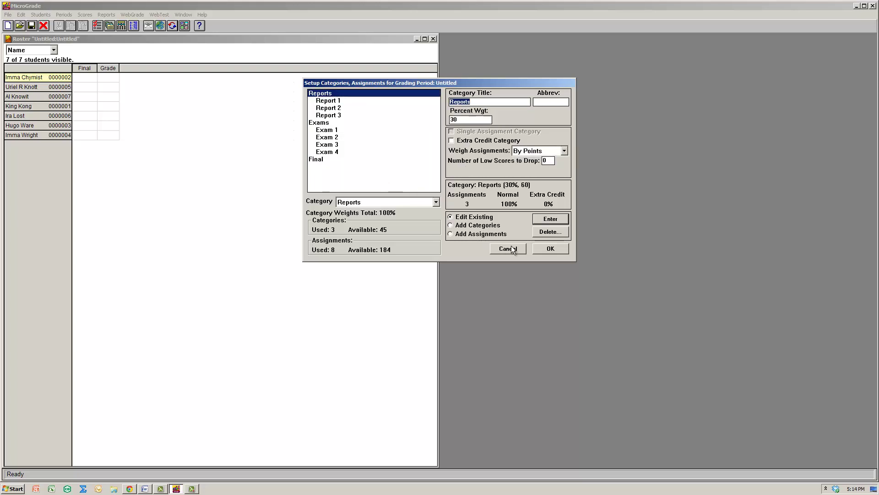
left_click(545, 251)
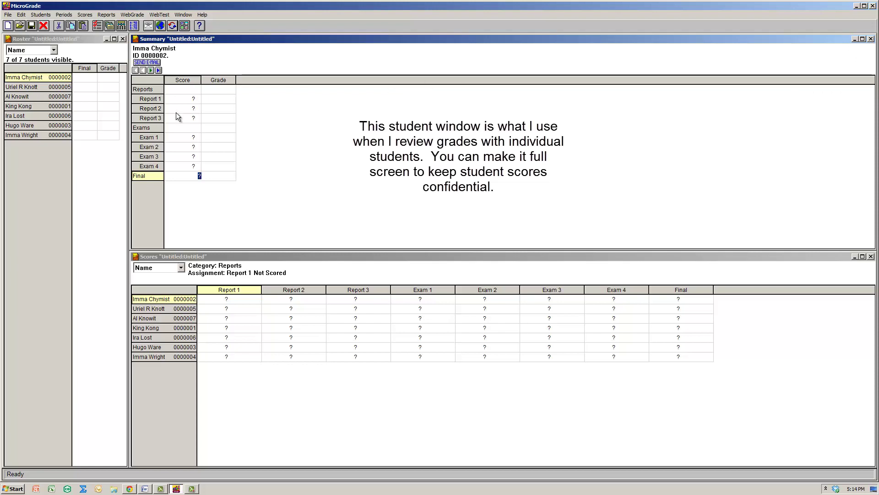
Close the student Summary window and stretch the Scores window upward.
left_click(871, 38)
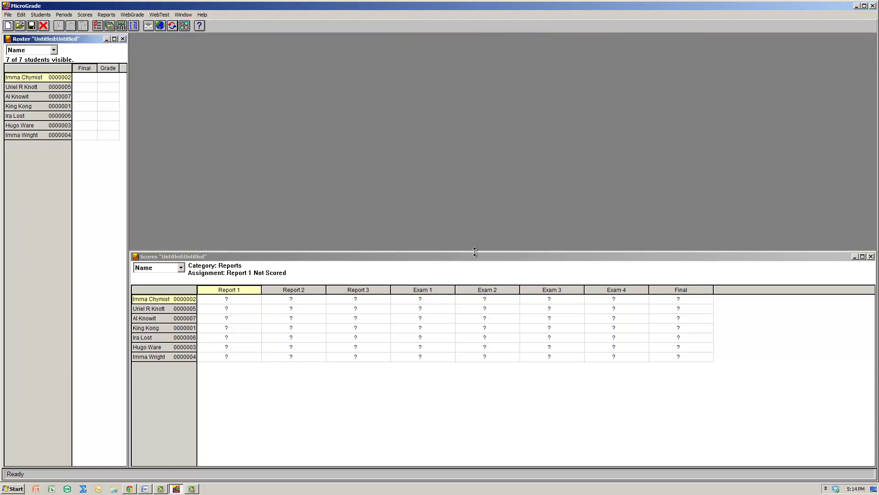
left_click_drag(474, 250, 460, 35)
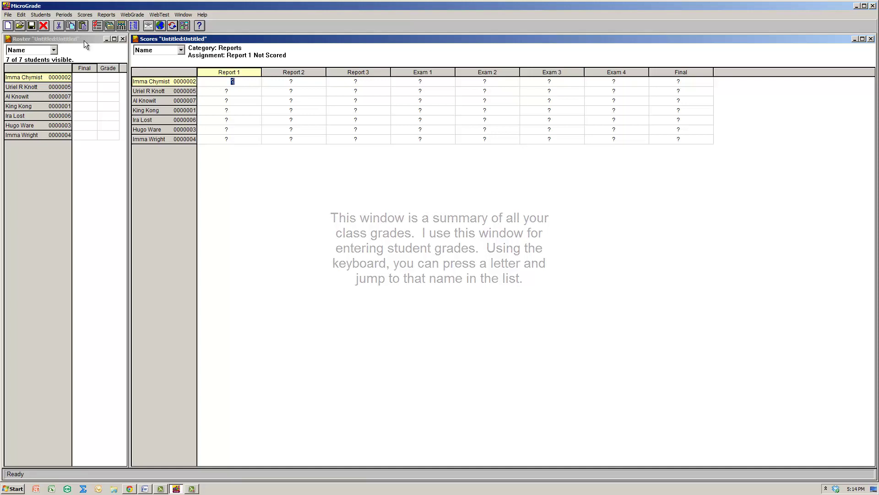
Save the class as Demo.cls and enlarge the Scores window to fill the workspace.
left_click(8, 15)
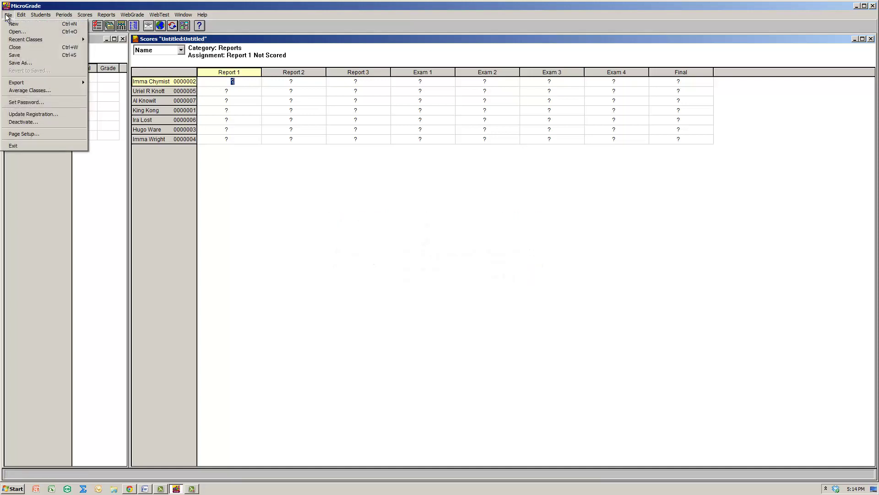
left_click(21, 55)
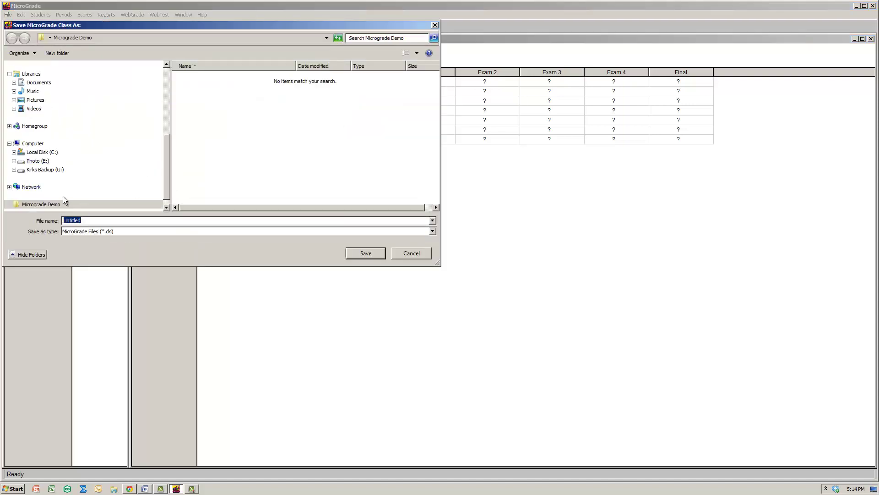
type("Demo")
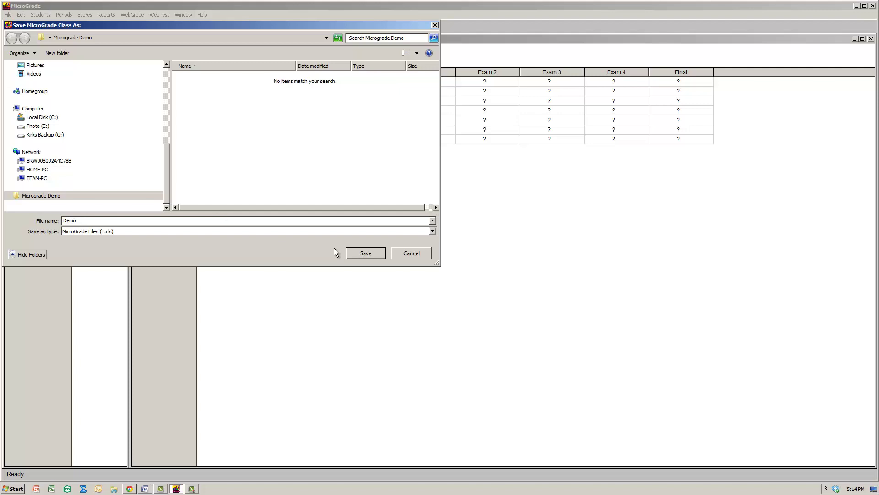
left_click(366, 253)
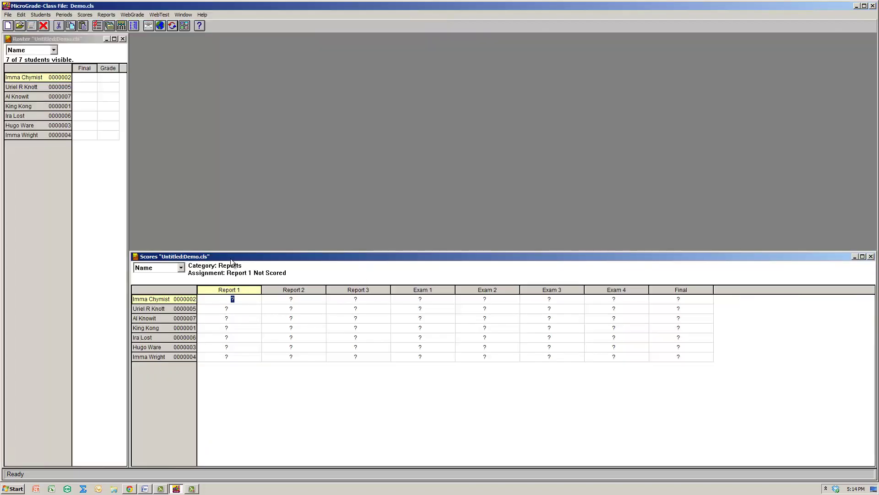
left_click_drag(241, 249, 170, 40)
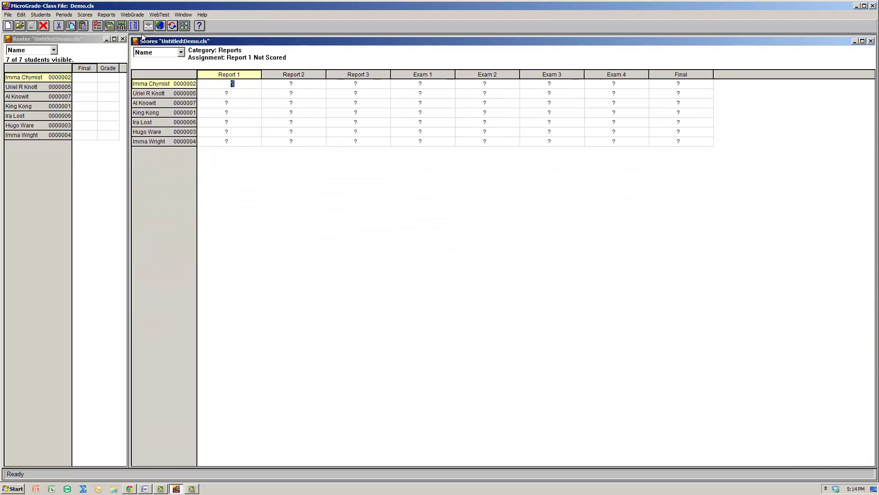
Rename the grading period to SP 2014 and enter the instructor's name and e-mail.
left_click(65, 15)
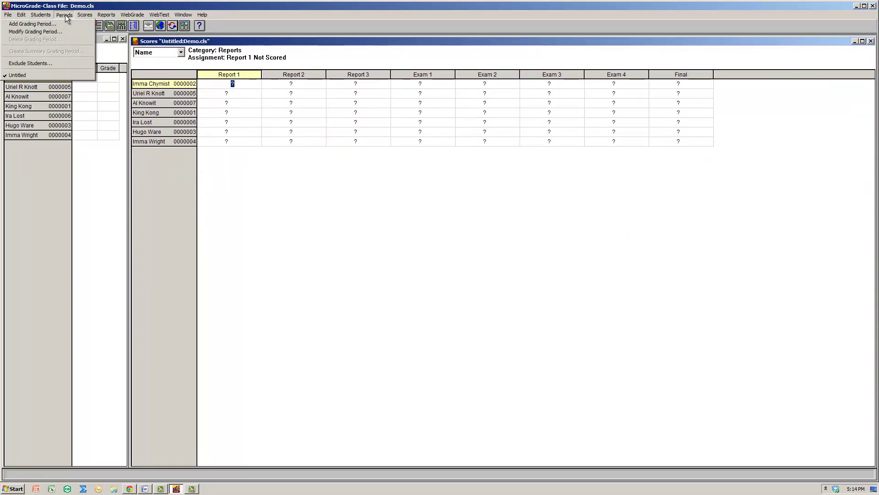
left_click(35, 32)
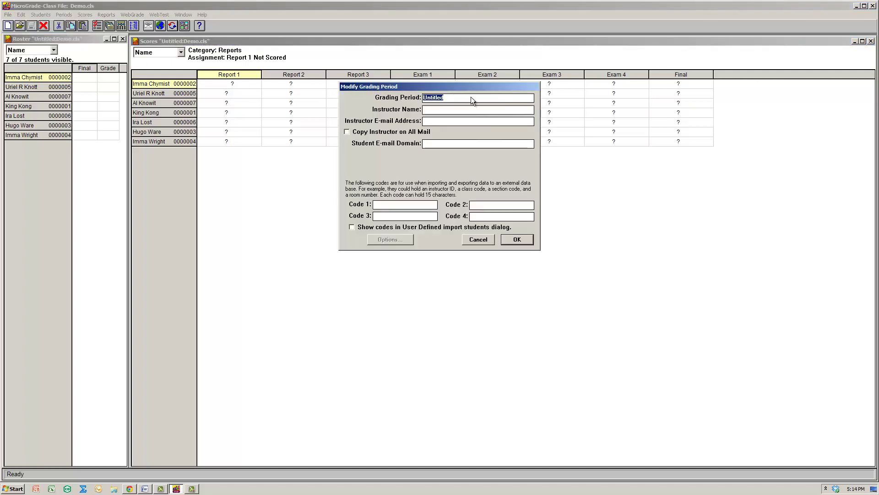
type("SPrin")
key("BackSpace")
key("BackSpace")
type("2014")
left_click(469, 109)
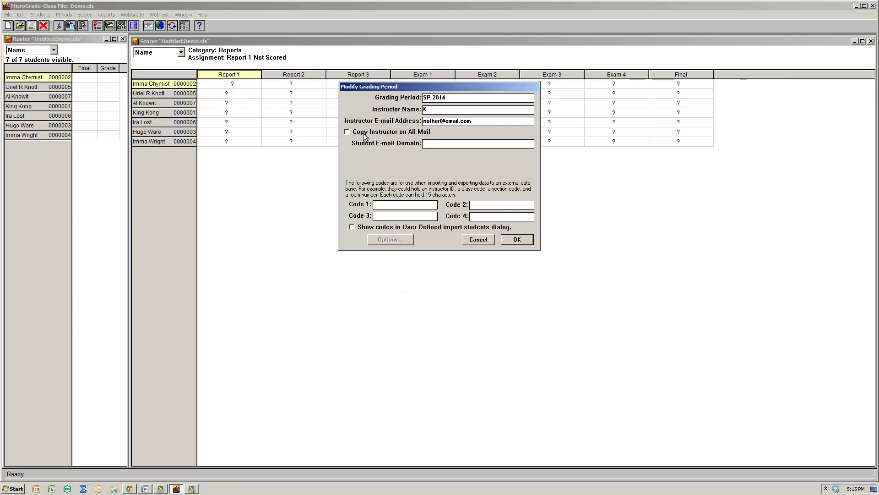
left_click(433, 146)
left_click(517, 240)
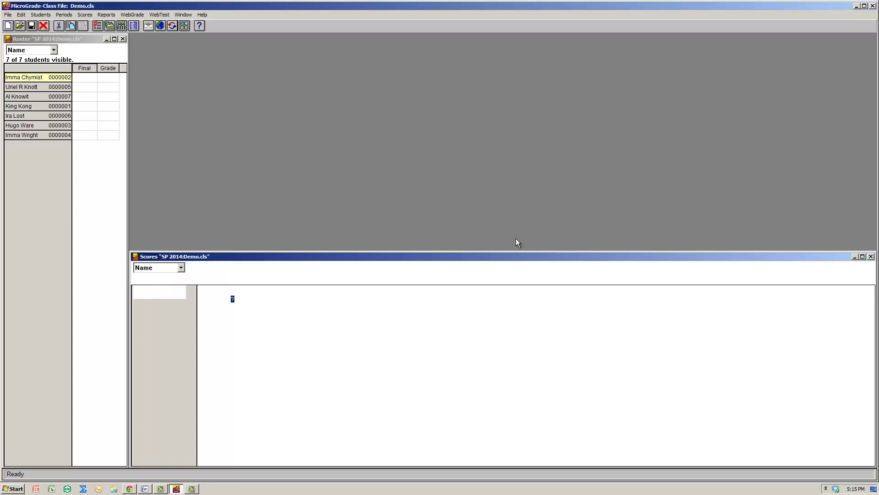
Enlarge the Scores grid and save it as the window arrangement.
left_click_drag(243, 252, 261, 36)
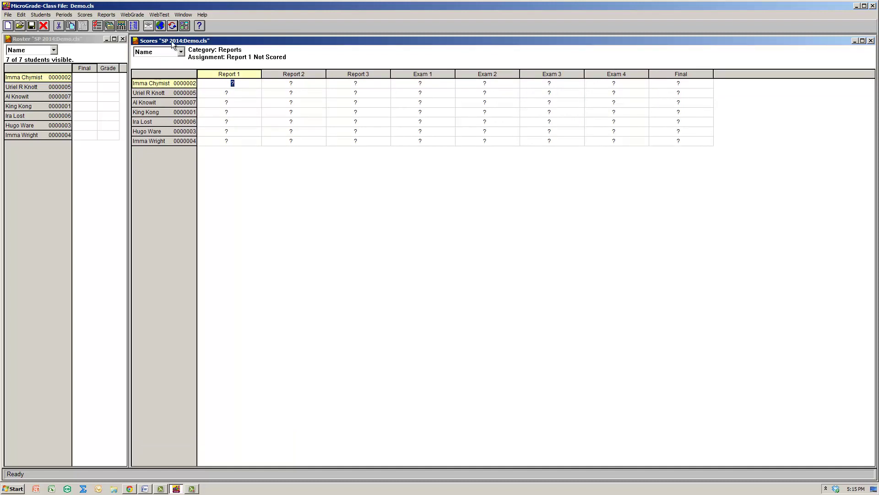
left_click(64, 15)
left_click(183, 15)
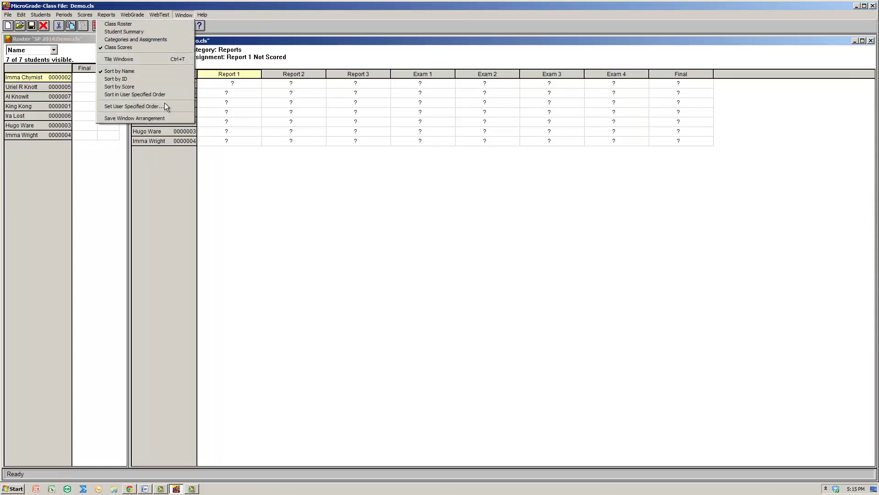
left_click(164, 118)
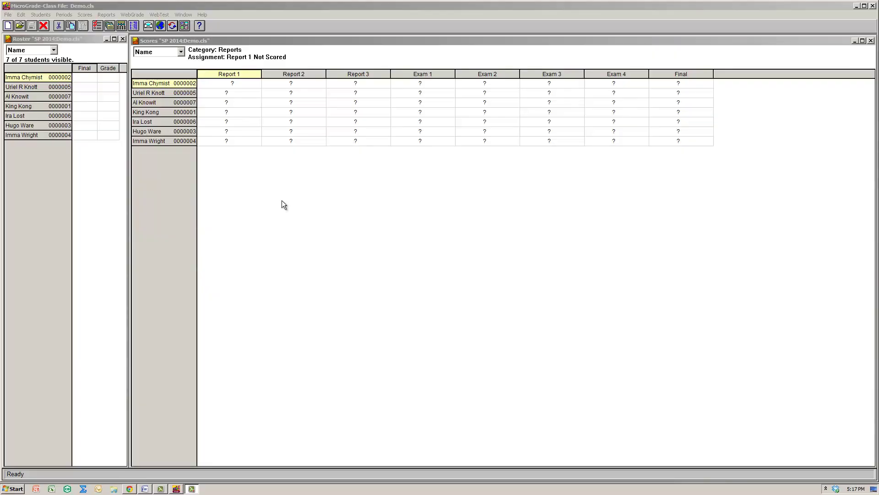
left_click(242, 89)
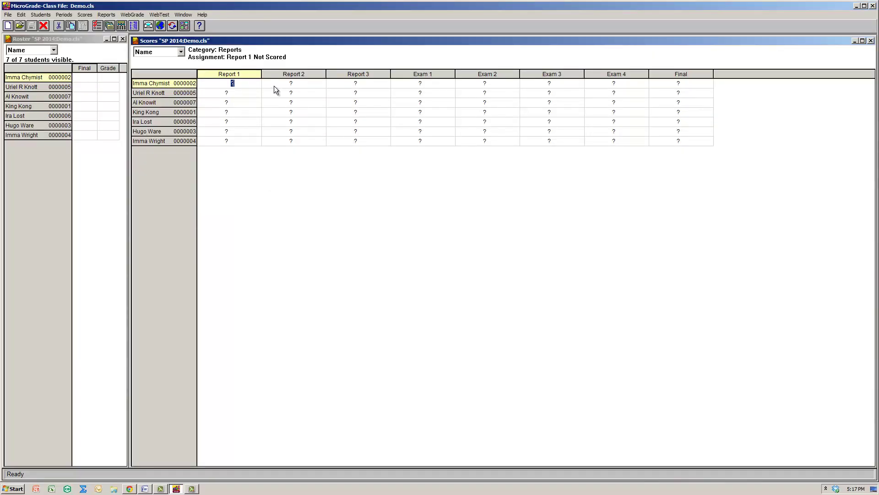
Enter the seven Report 1 scores: 9, 5, 6, 7, 8, 10 and 10.
type("9")
key("Return")
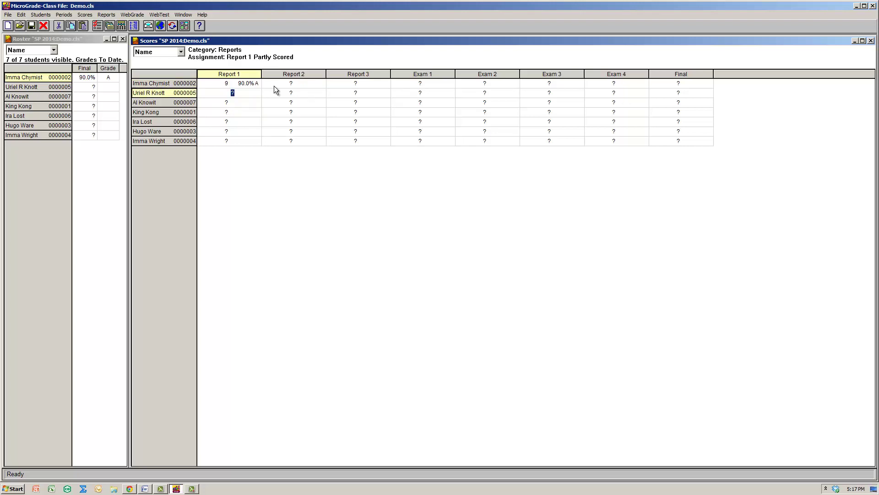
type("5")
key("Return")
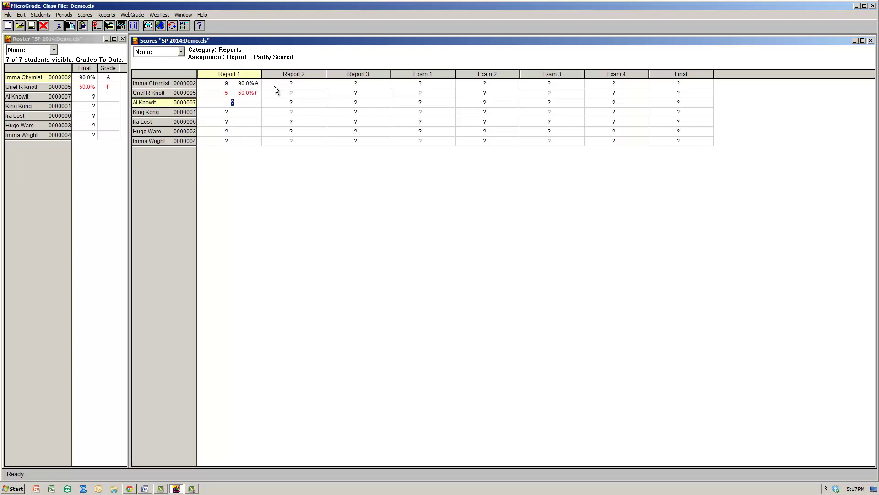
type("6")
key("Return")
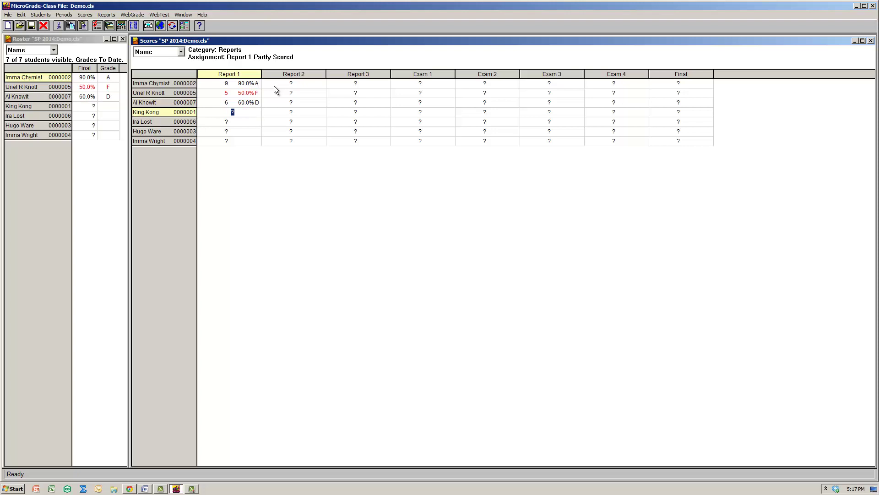
type("7")
key("Return")
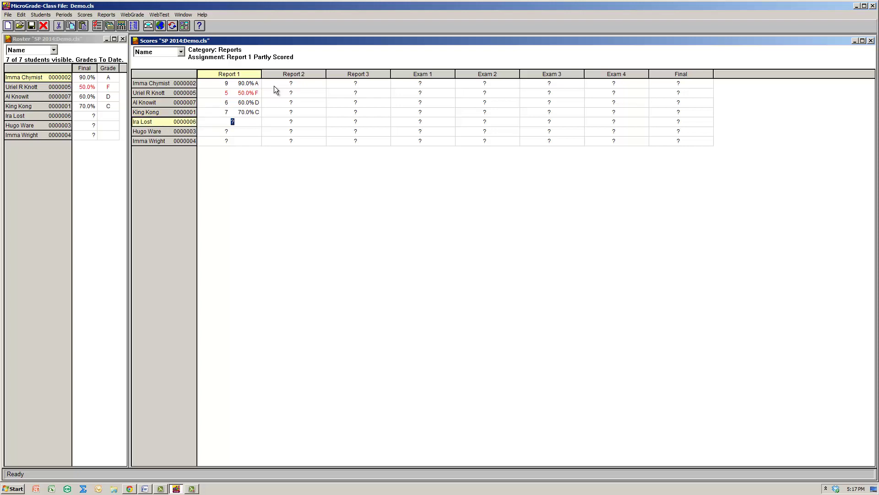
type("8")
key("Return")
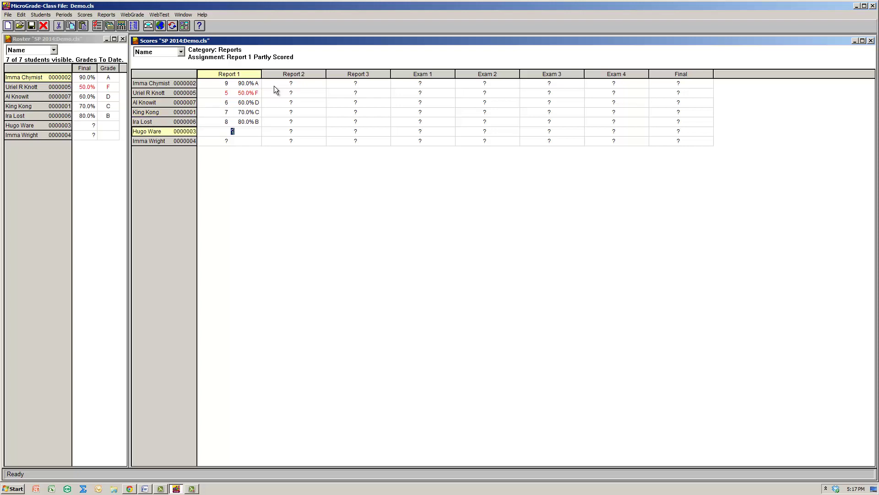
type("10")
key("Return")
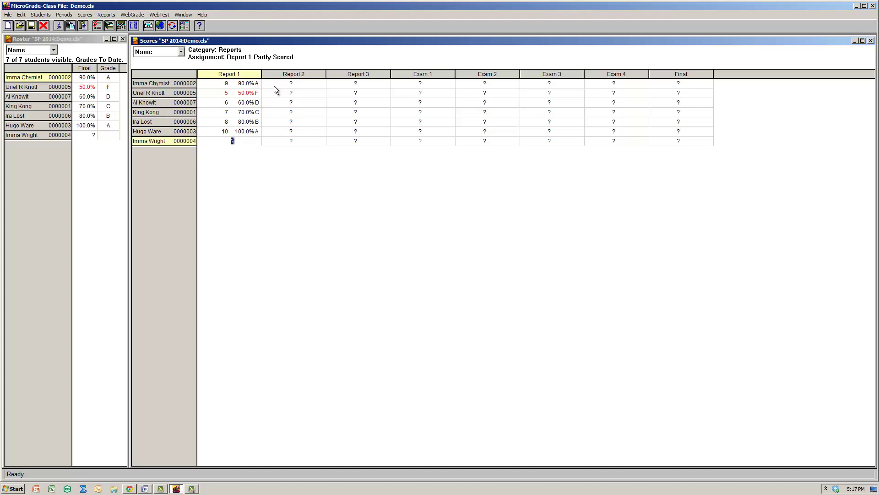
type("10")
key("Return")
left_click(178, 55)
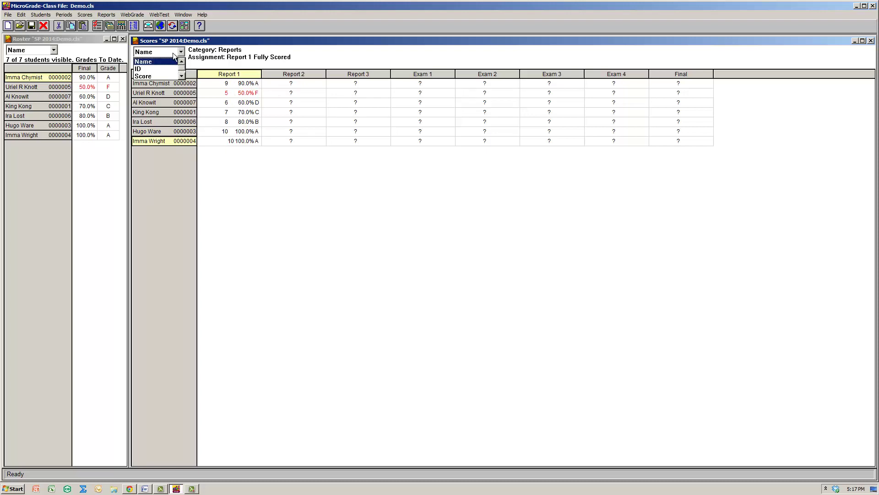
left_click(161, 68)
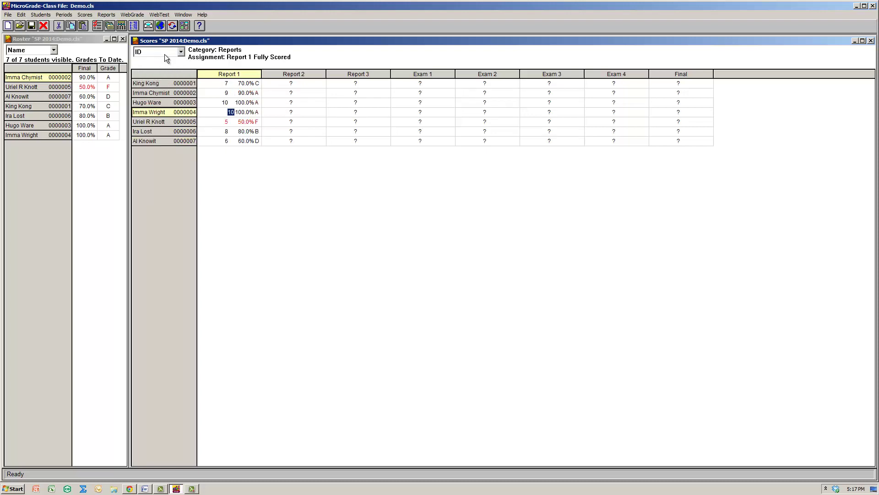
left_click(169, 52)
left_click(166, 77)
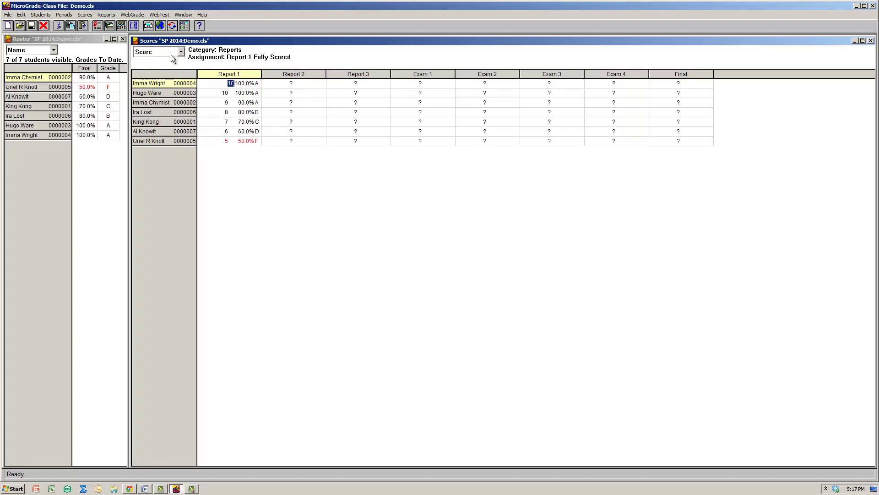
left_click(171, 54)
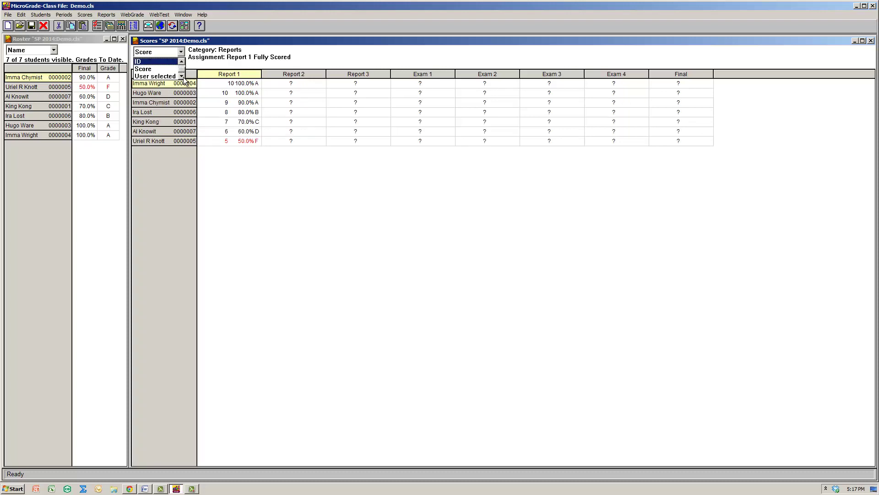
left_click(183, 64)
left_click(165, 60)
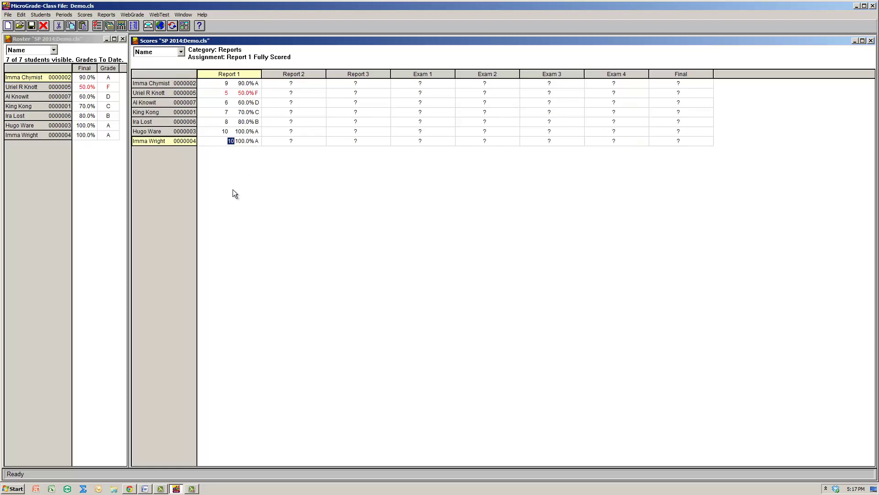
left_click(158, 81)
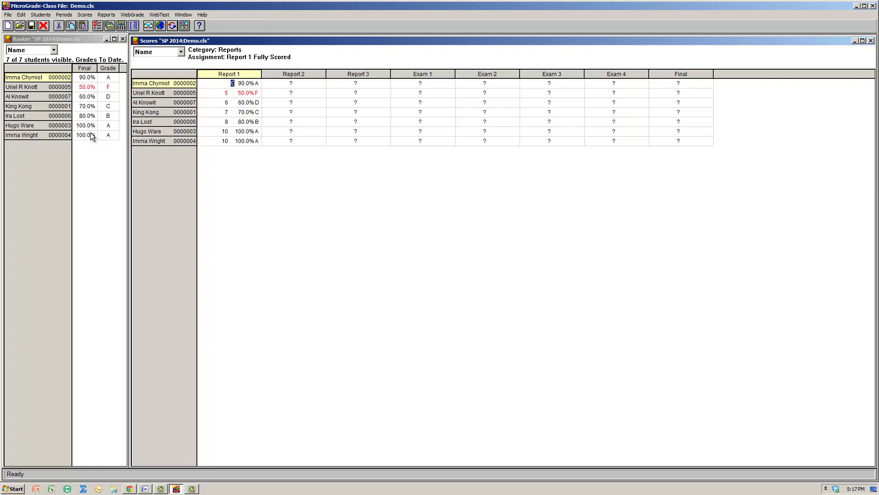
Enter Exam 1 scores down the column, starting with 90 for the first student.
left_click(440, 86)
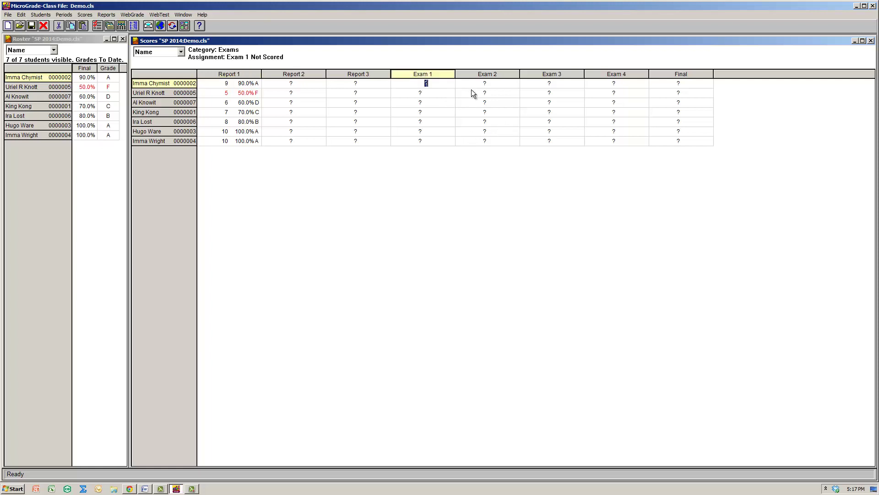
type("90")
key("Return")
type("70")
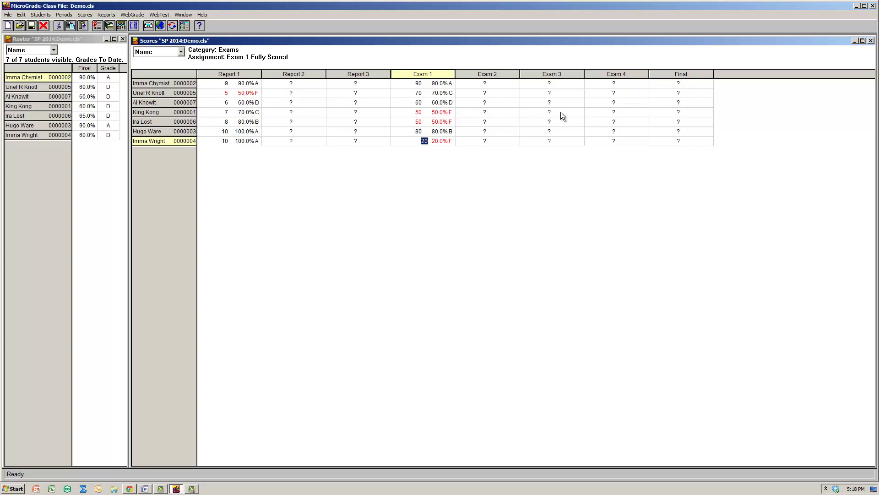
Enter Final scores 19, 16, 15, 13, 18, 15 and 19 for the seven students.
left_click(676, 85)
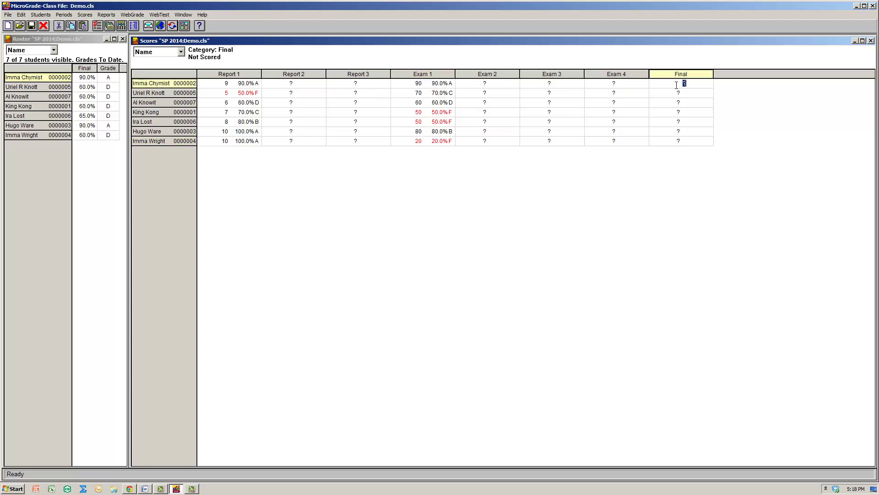
type("19")
key("Return")
type("1")
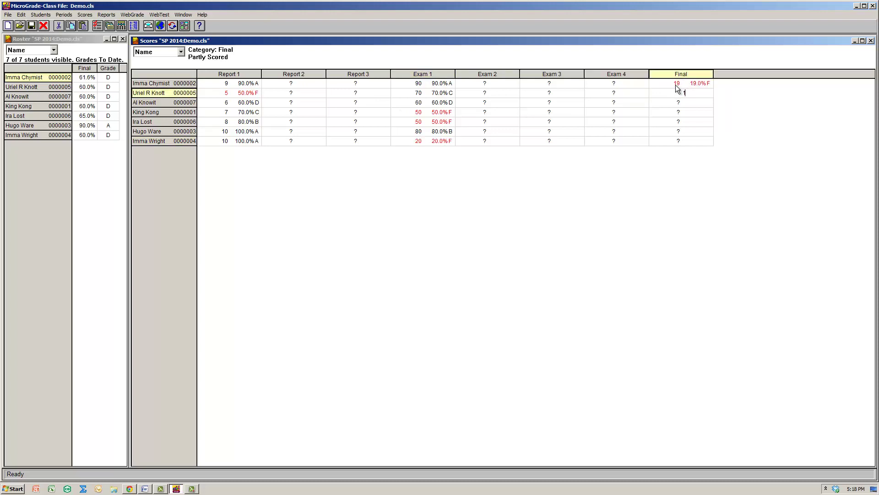
type("6")
key("Return")
type("1")
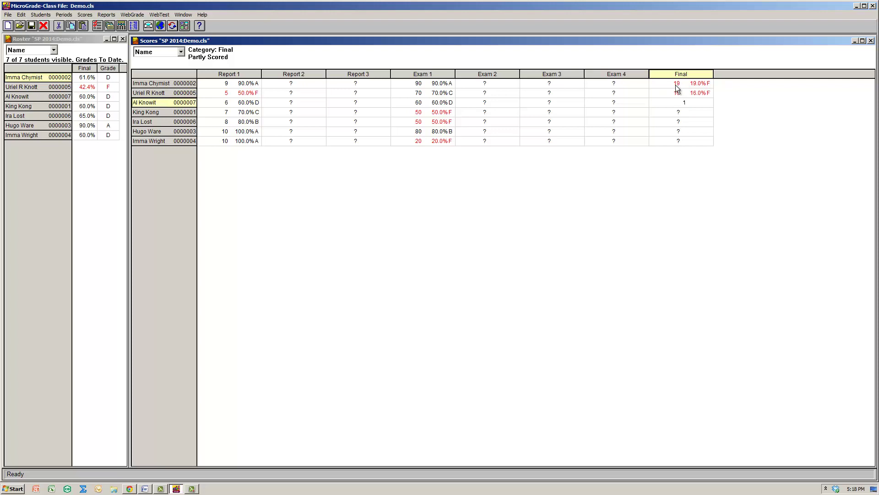
type("5")
key("Return")
type("13")
key("Return")
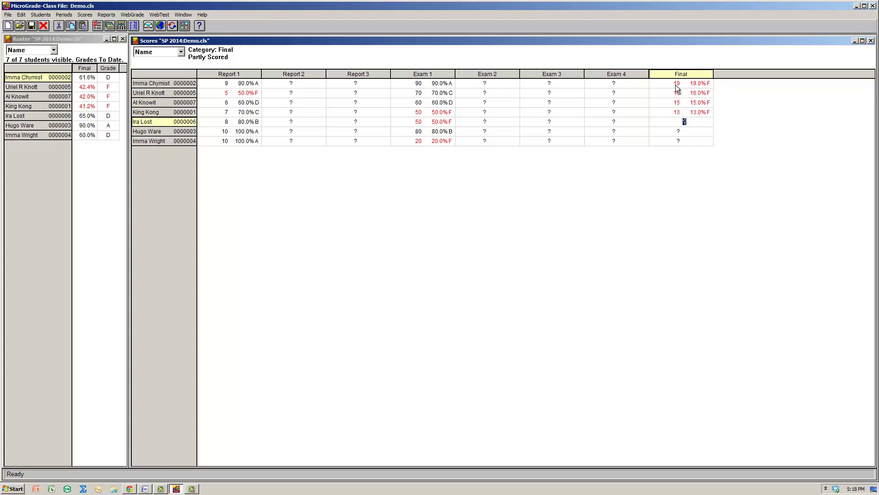
type("18")
key("Return")
type("15")
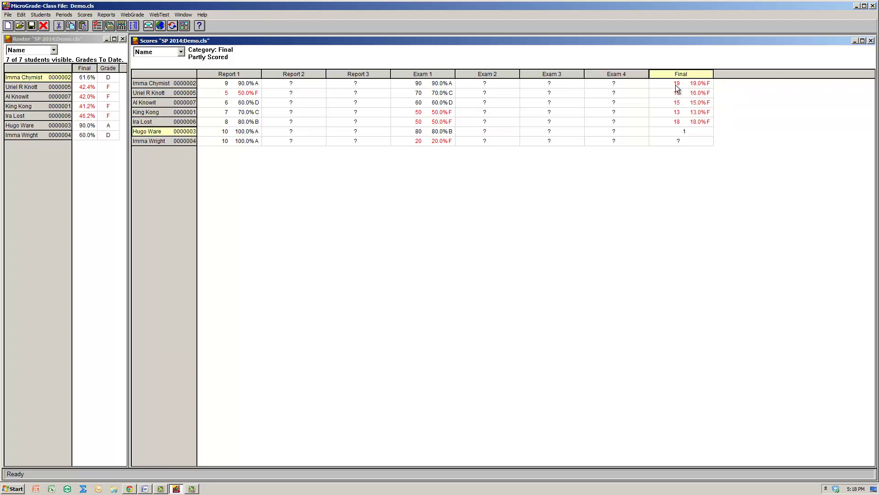
key("Return")
type("19")
key("Return")
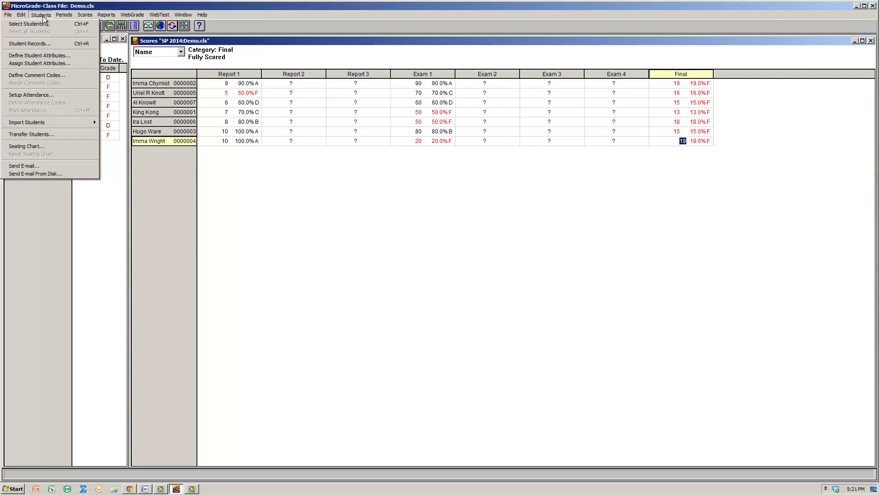
Set the attendance start date to 2/1/2014 under Setup Attendance.
left_click(31, 95)
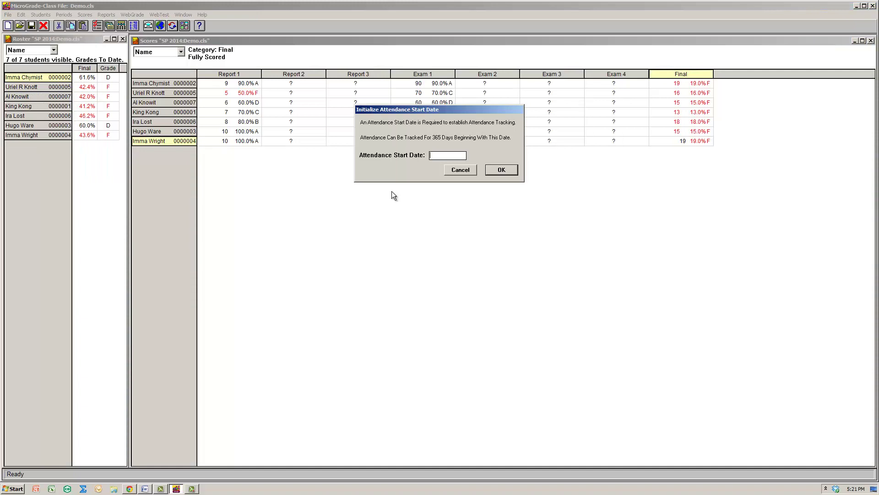
left_click(457, 156)
type("2/1/2014")
left_click(494, 170)
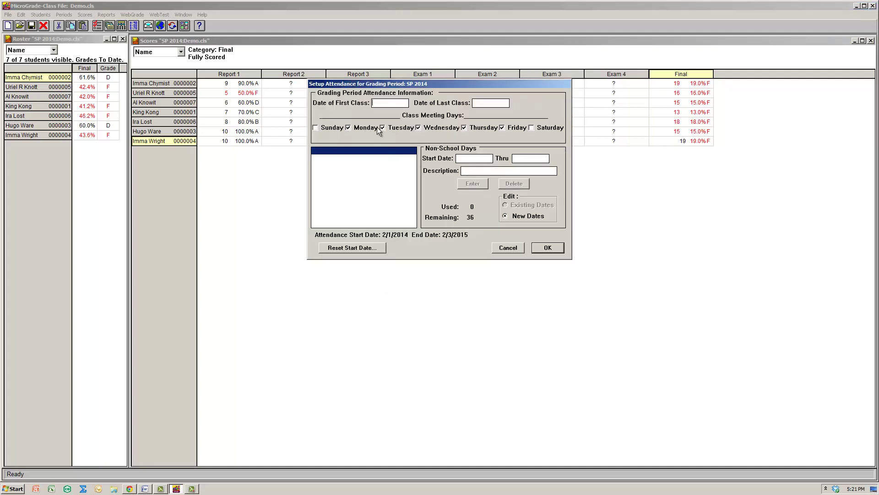
Make classes meet Monday to Thursday, from 2/1/2014 through 6/5/2014, and save the setup.
left_click(435, 129)
left_click(357, 128)
left_click(420, 128)
left_click(516, 128)
left_click(400, 102)
type("2/1")
type("/2014")
type("6/5/")
type("2014")
left_click(547, 247)
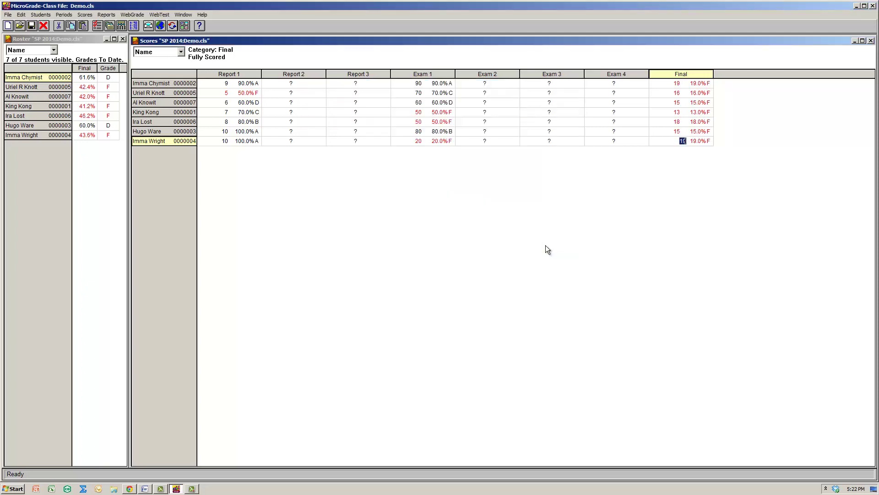
left_click(41, 15)
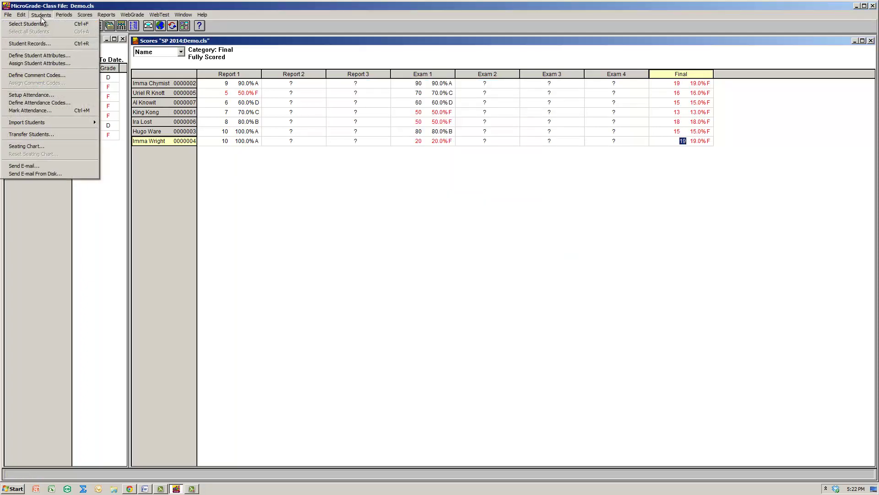
left_click(56, 111)
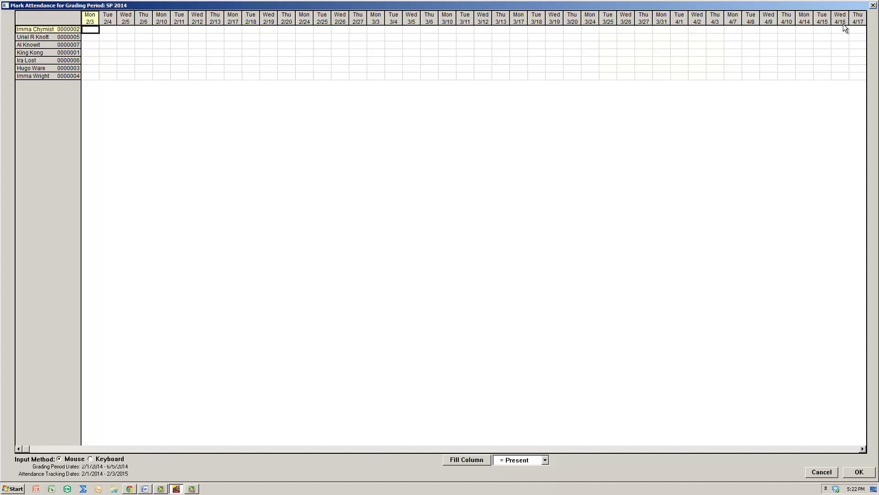
left_click(721, 449)
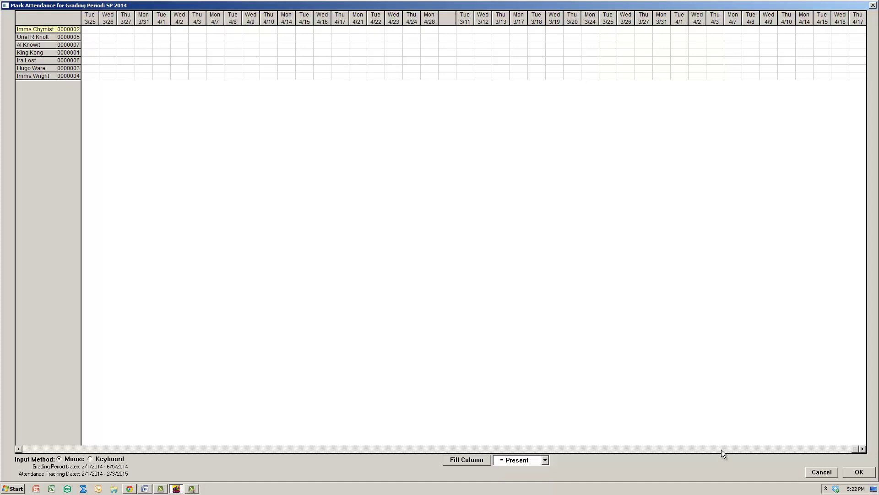
left_click(91, 32)
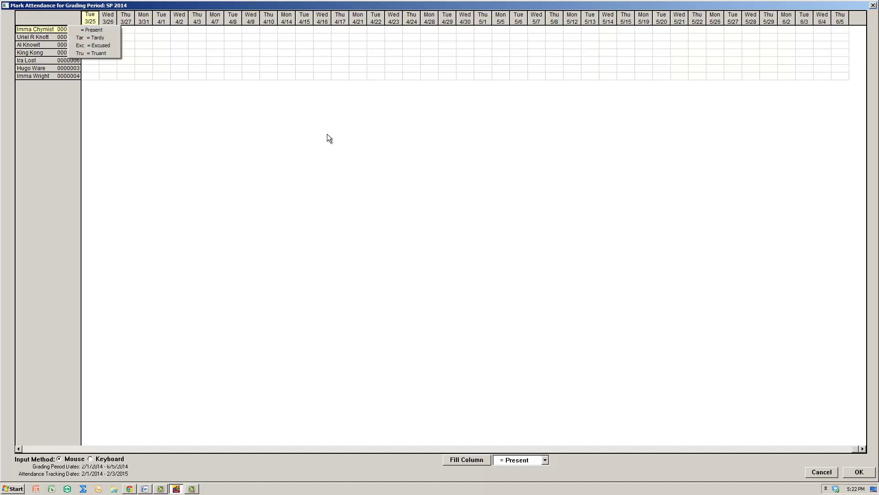
left_click(317, 189)
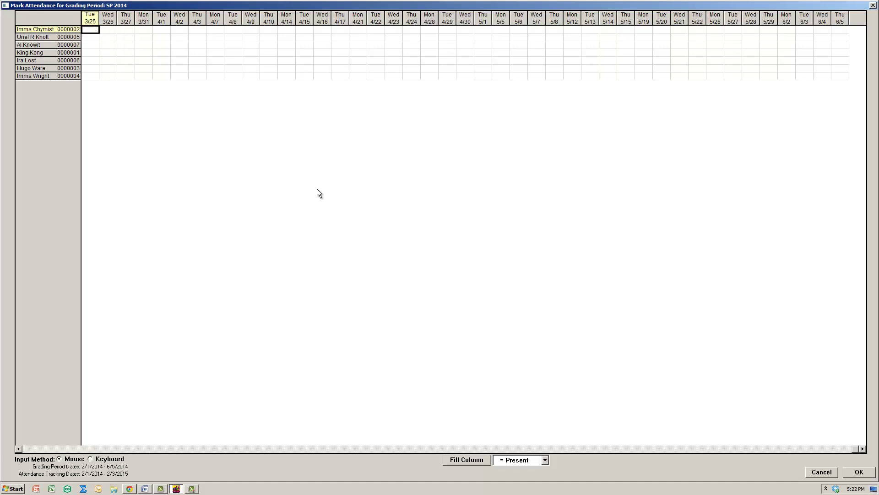
left_click(110, 458)
key("Left")
key("Left")
key("Left")
key("Left")
key("Left")
key("Left")
key("Left")
key("Left")
key("Left")
key("Left")
key("Left")
key("Left")
key("Left")
key("Left")
key("Left")
key("Left")
key("Left")
key("Left")
key("Left")
key("Left")
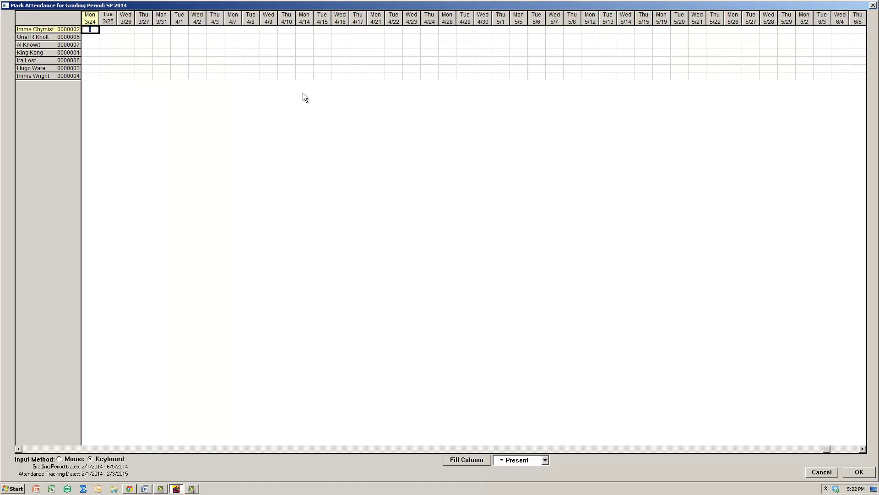
key("Left")
key("Left")
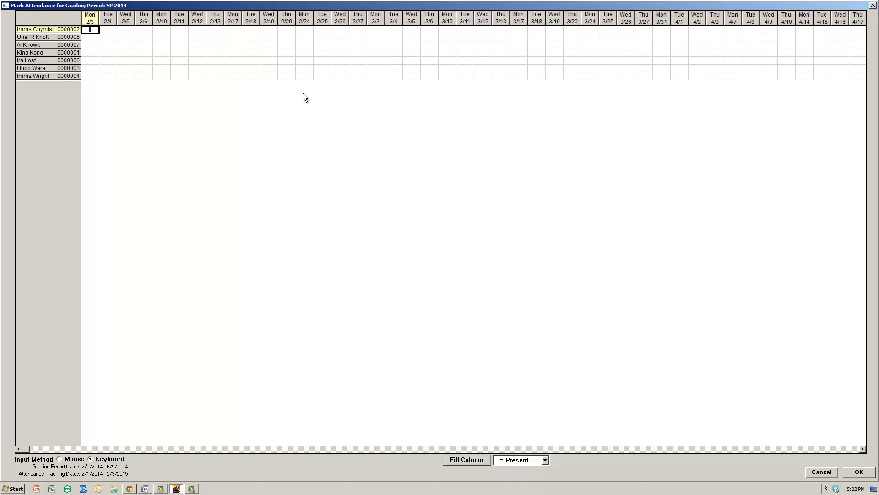
key("Down")
key("Down")
key("Down")
key("Right")
key("Right")
key("Right")
key("Right")
key("Right")
key("Right")
key("Right")
key("Right")
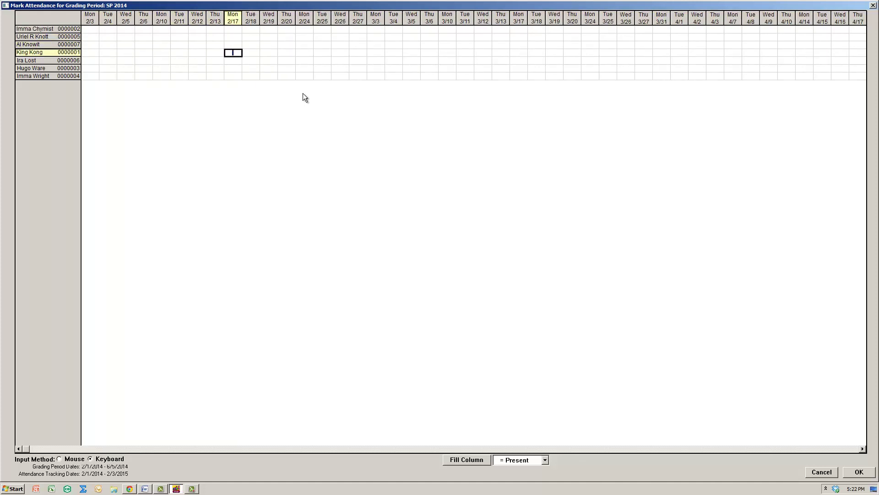
key("Down")
key("Down")
key("Up")
key("Up")
key("Up")
key("Up")
key("Up")
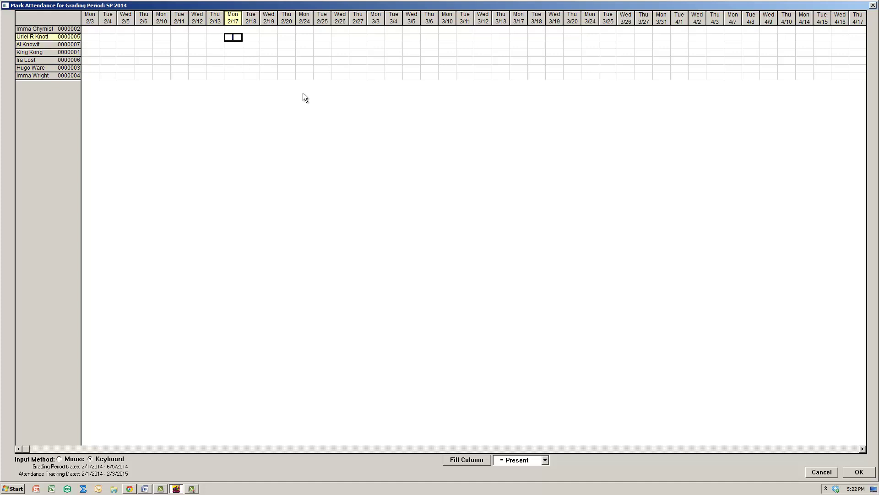
key("Right")
key("Right")
key("Right")
key("Right")
key("Down")
key("Down")
key("Down")
key("Down")
key("Down")
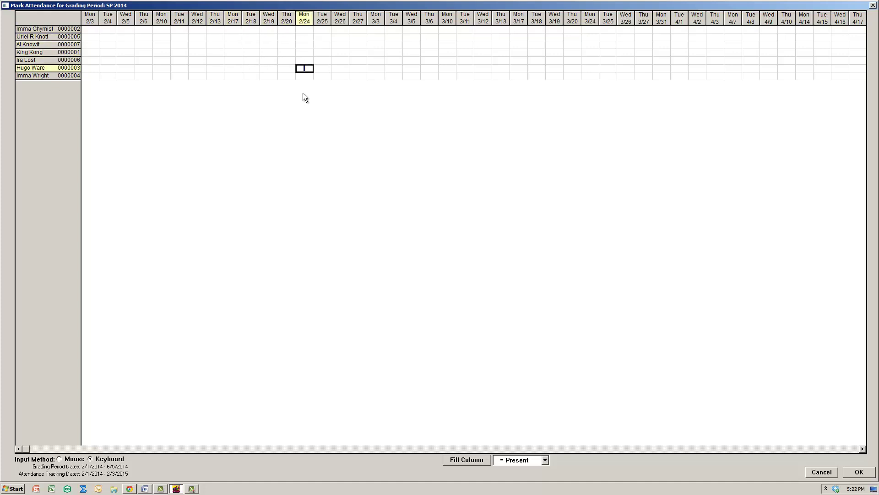
key("Down")
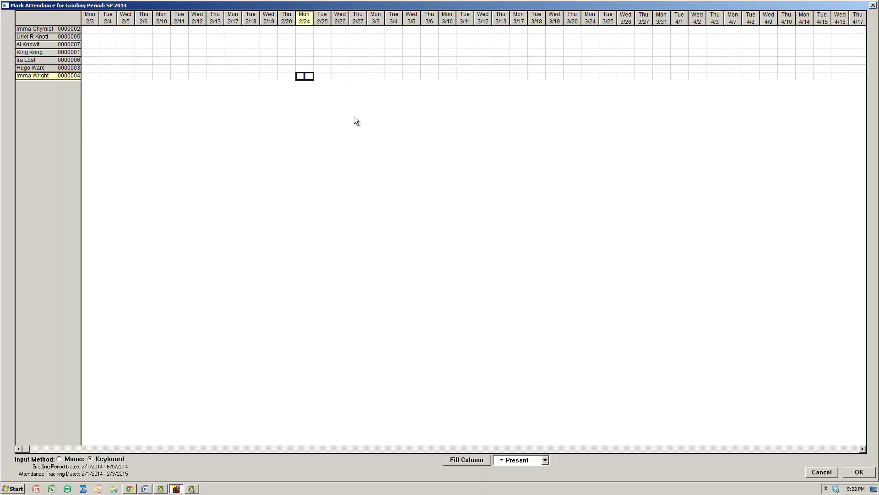
key("Right")
key("Right")
key("Right")
key("Right")
key("Right")
key("Right")
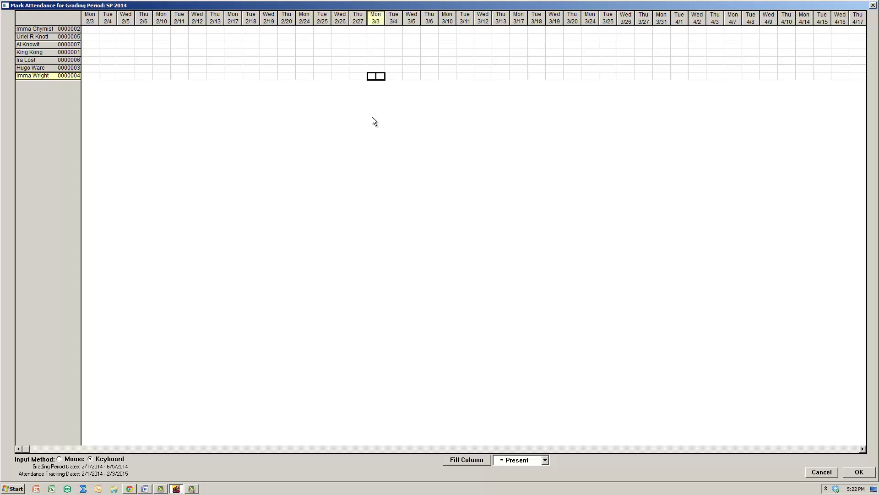
key("Right")
key("Right")
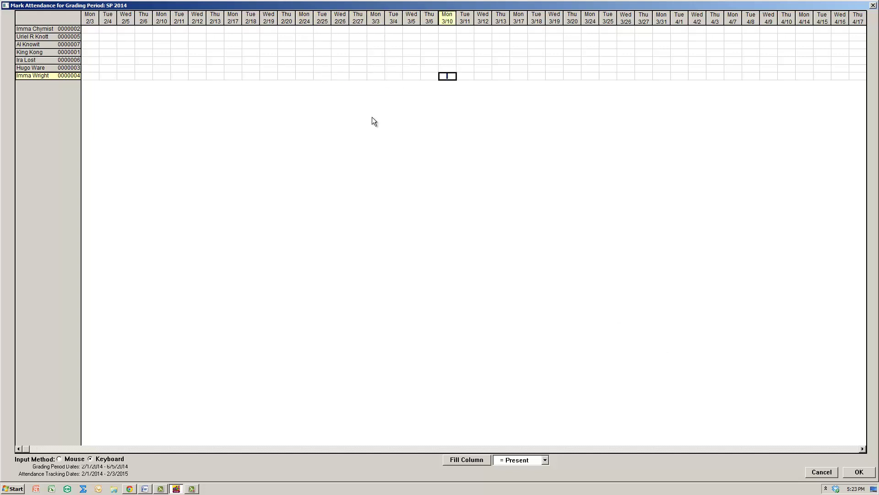
key("Right")
key("Right")
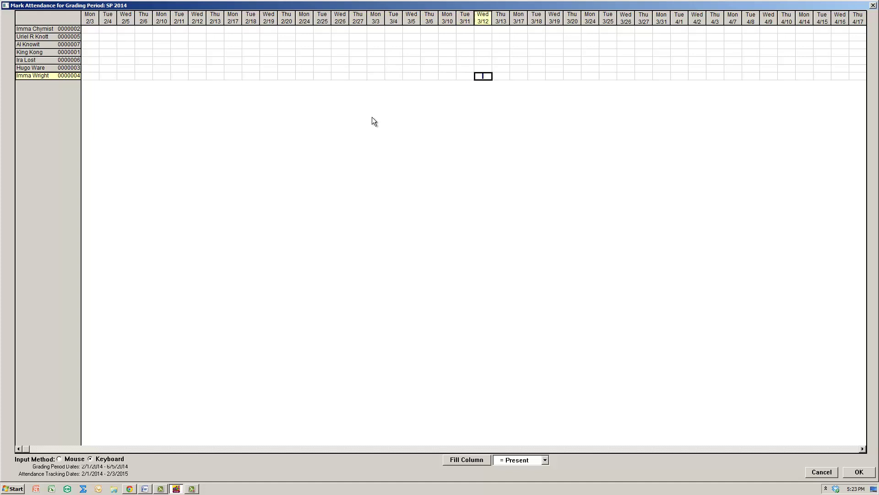
key("Left")
key("Right")
Close attendance marking and change the Present and Tardy abbreviations to P and L.
left_click(858, 473)
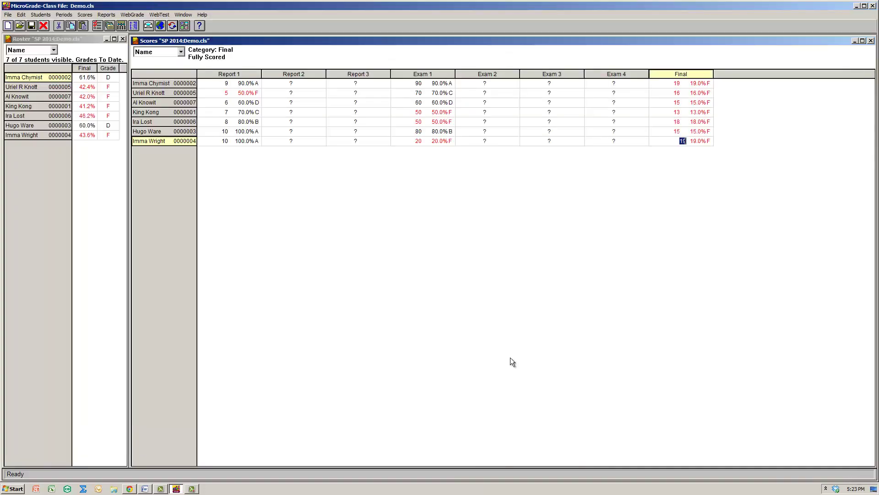
left_click(41, 15)
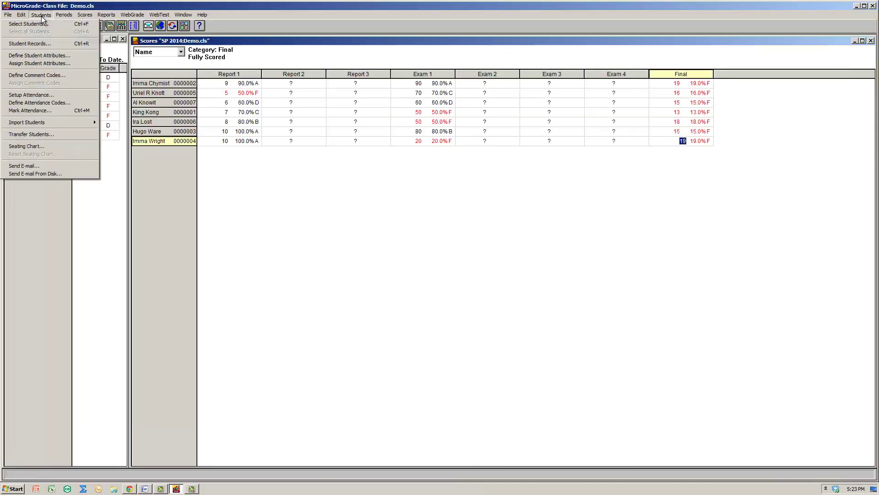
left_click(34, 103)
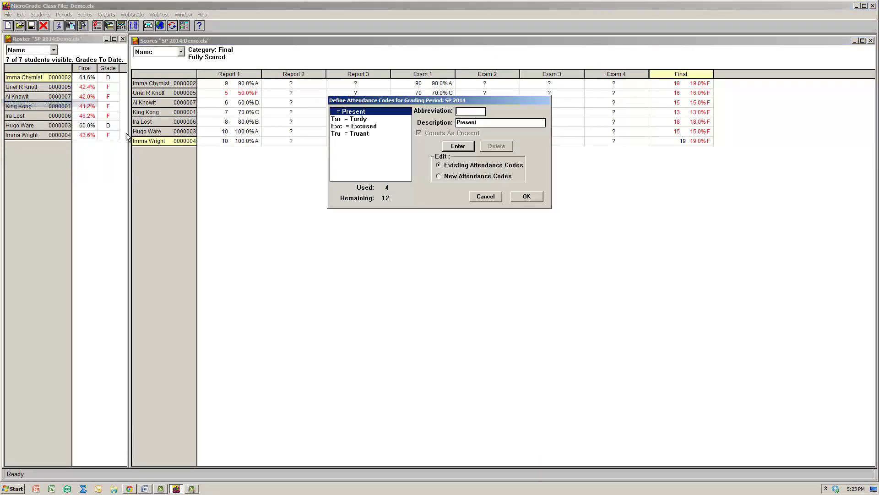
left_click(477, 111)
type("P")
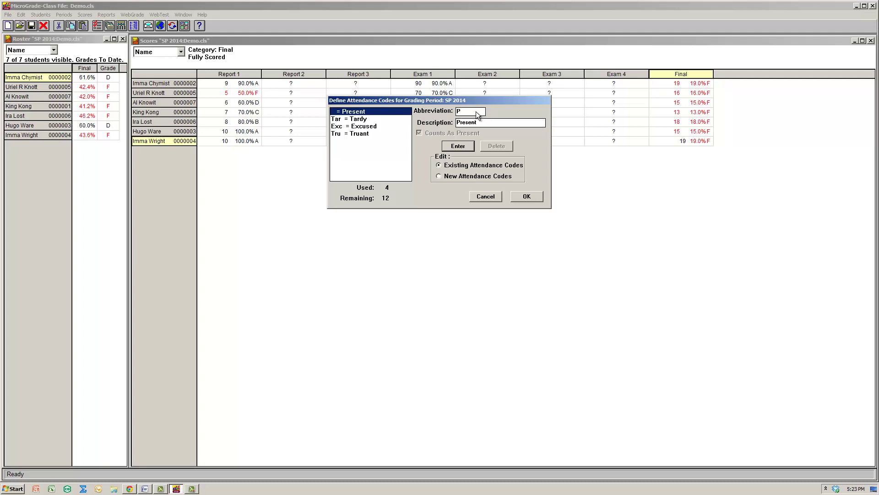
left_click(362, 119)
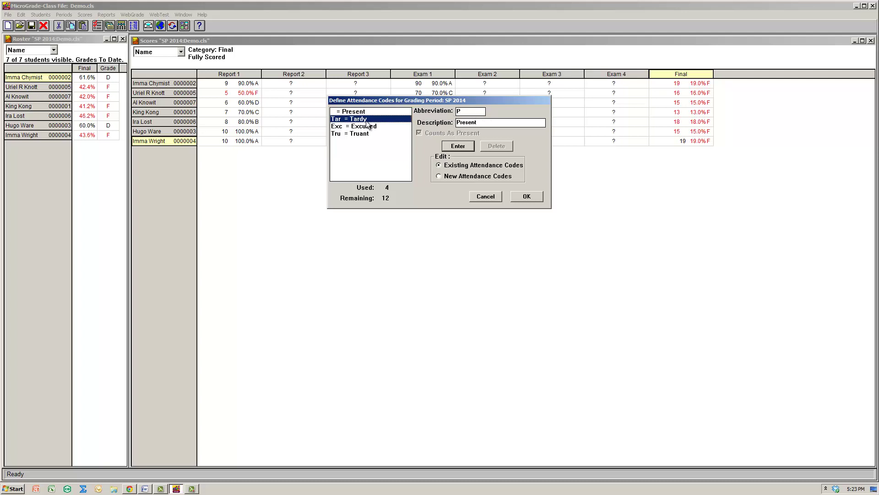
double_click(475, 112)
type("L")
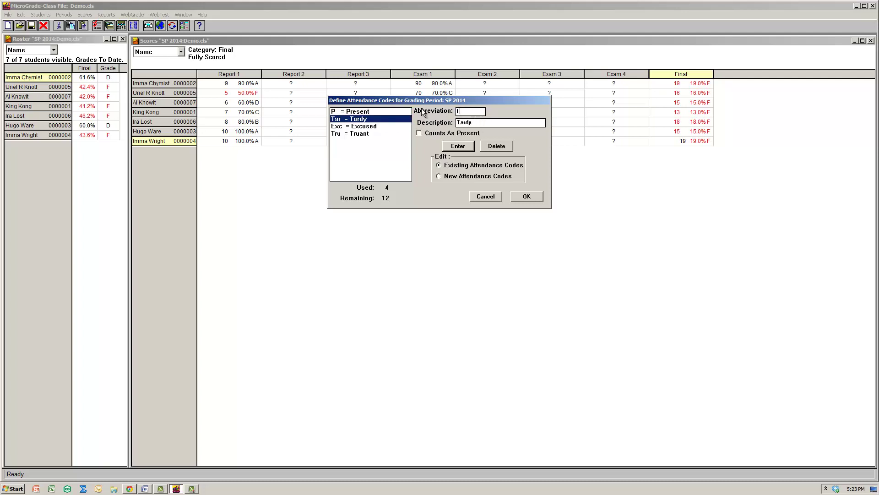
Set the Excused code to E and the Truant code to A, then confirm.
left_click(370, 127)
double_click(468, 111)
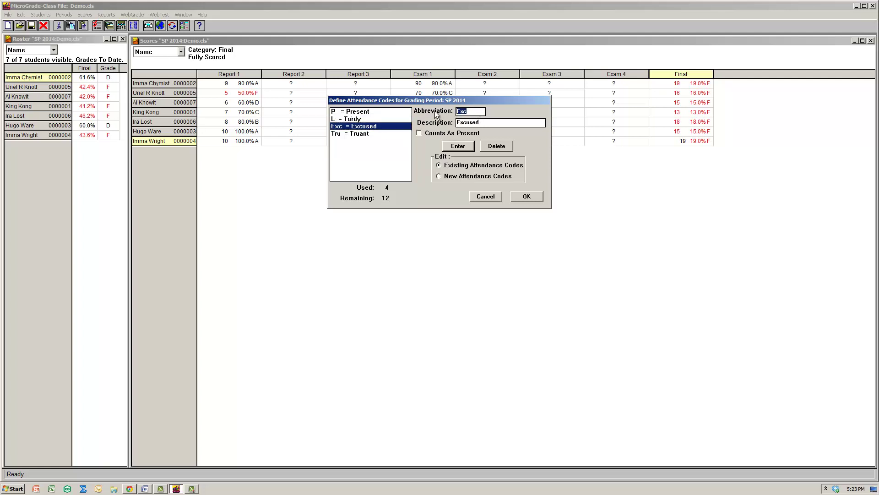
type("E")
left_click(350, 134)
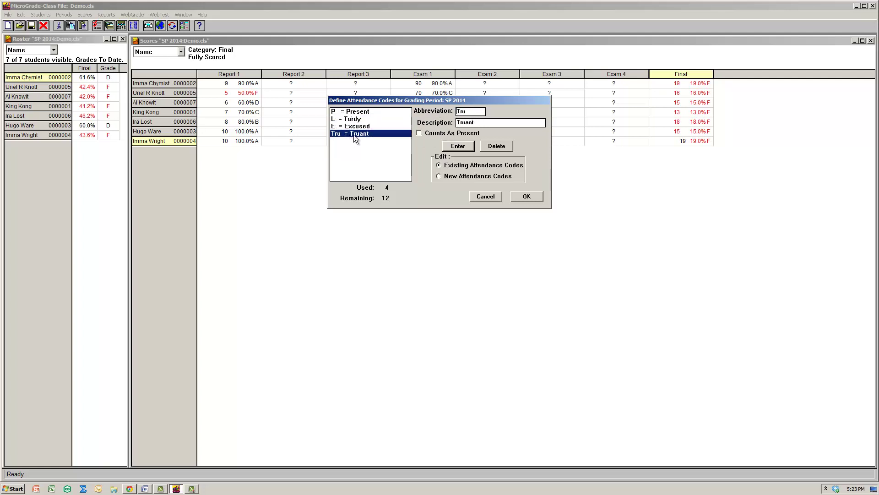
double_click(477, 112)
left_click(458, 146)
left_click(527, 196)
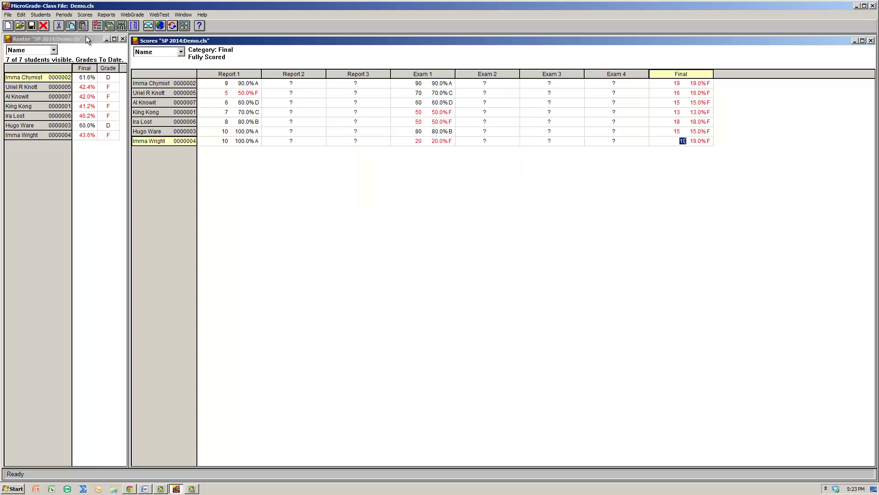
Reopen Mark Attendance from the Students menu.
left_click(51, 15)
left_click(52, 15)
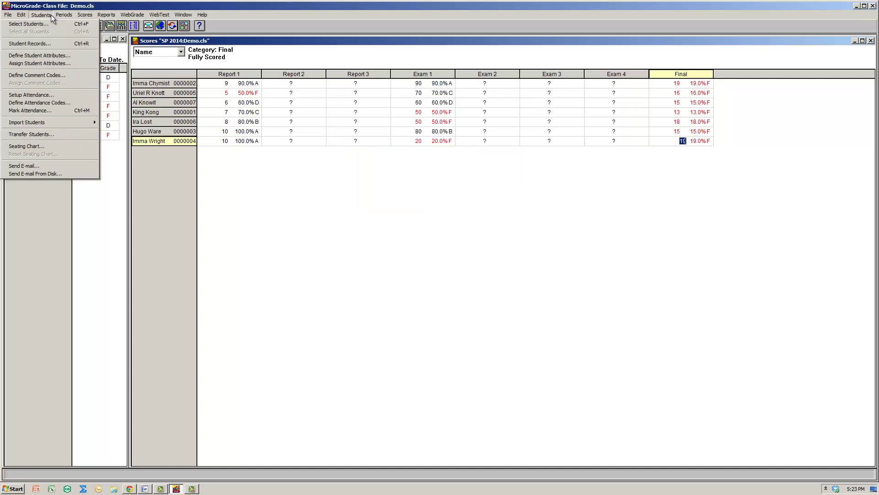
left_click(54, 111)
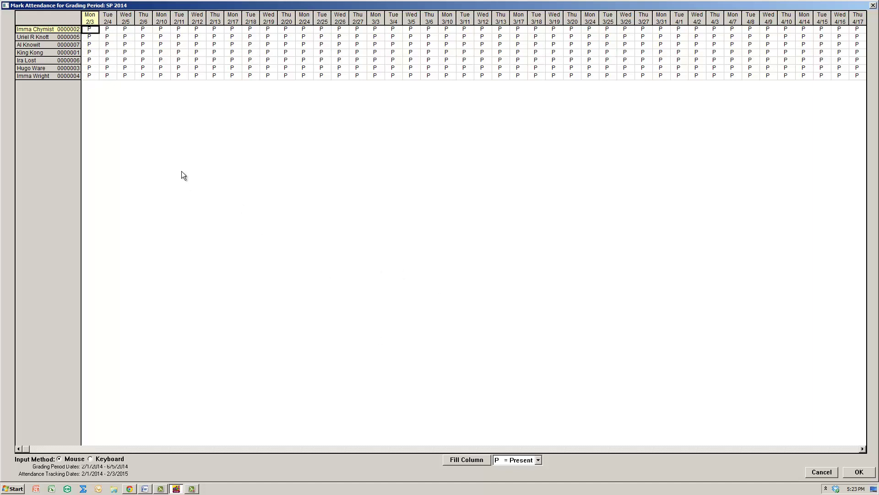
Using keyboard input, mark students three to five L, A and E on Mon 2/3, then save.
key("Down")
key("Down")
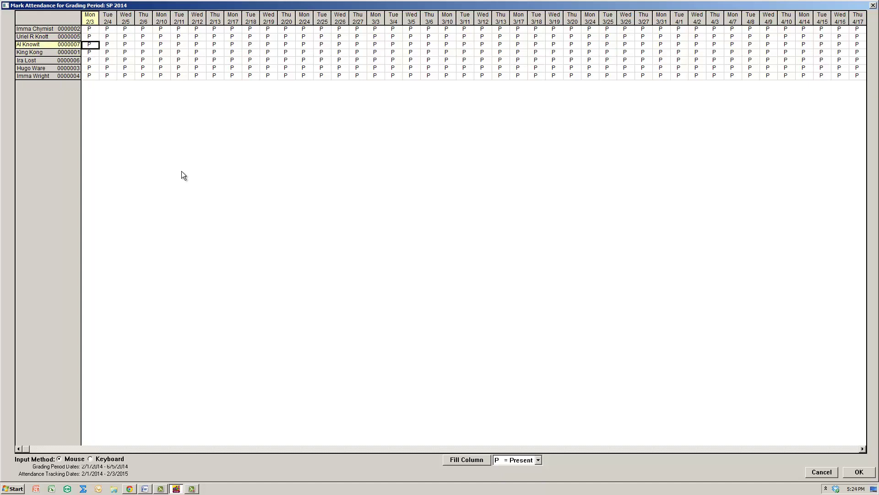
left_click(113, 458)
key("l")
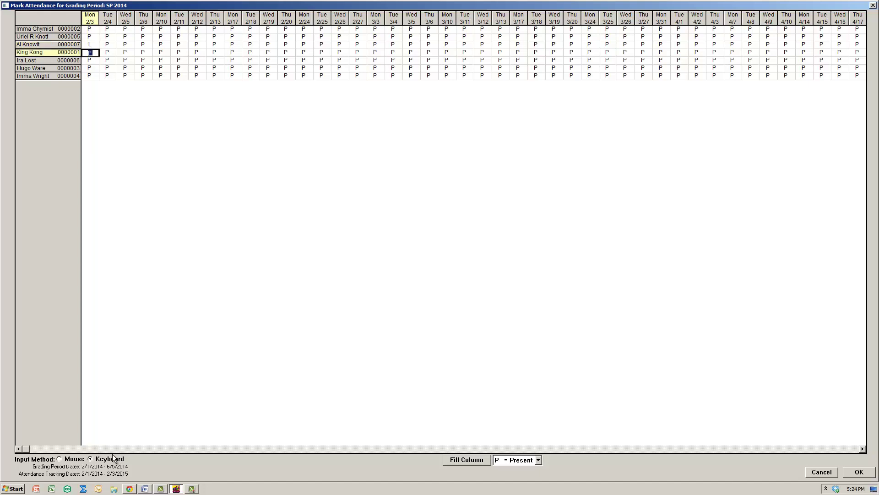
key("a")
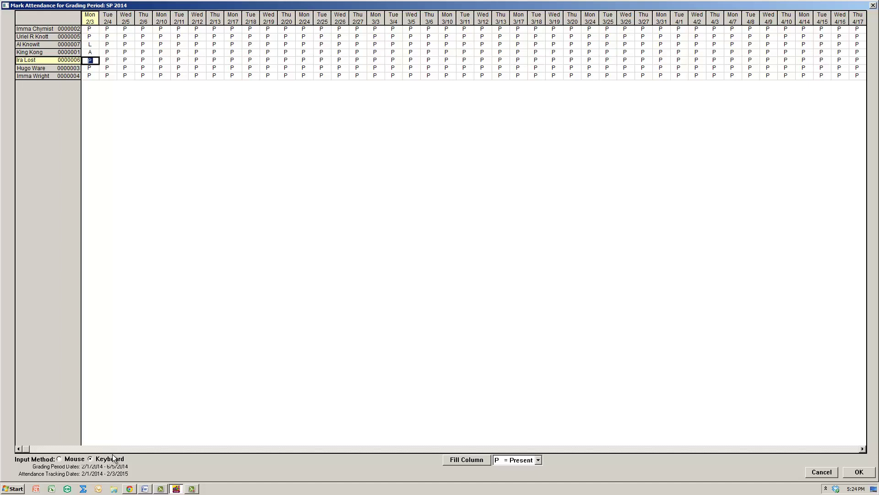
key("e")
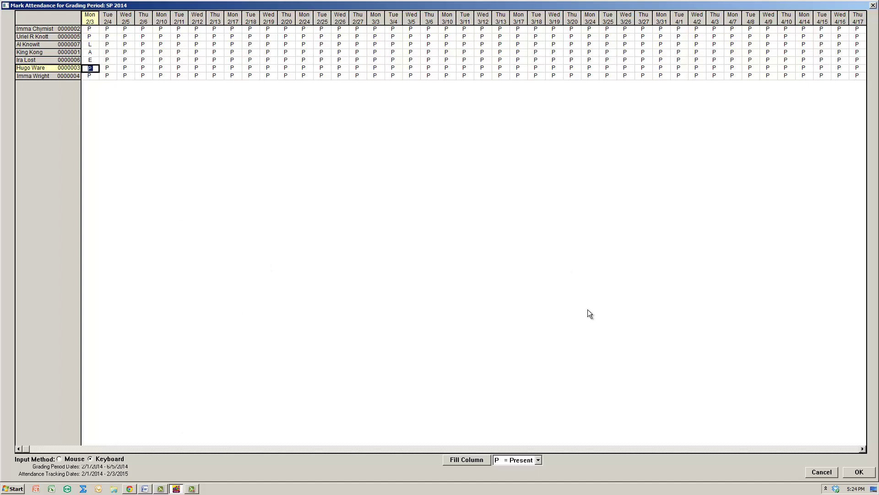
left_click(859, 472)
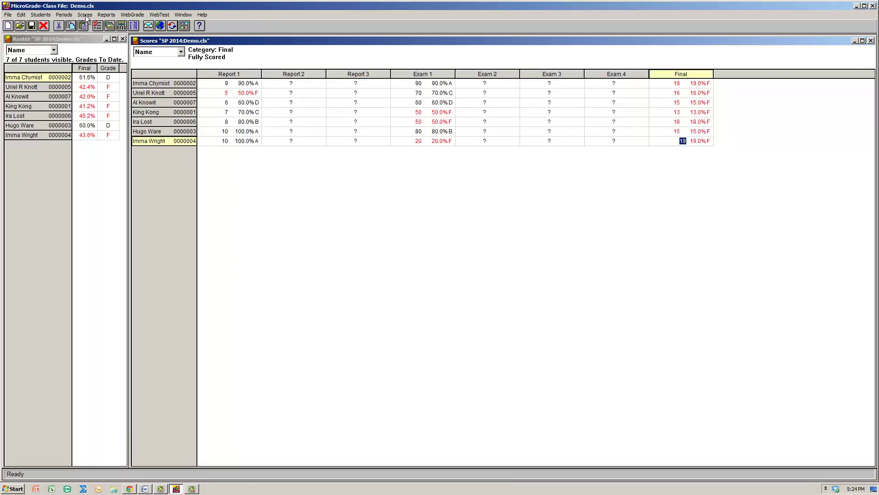
Preview the Attendance Grid report for weeks 1/26/2014 through 4/6/2014.
left_click(100, 17)
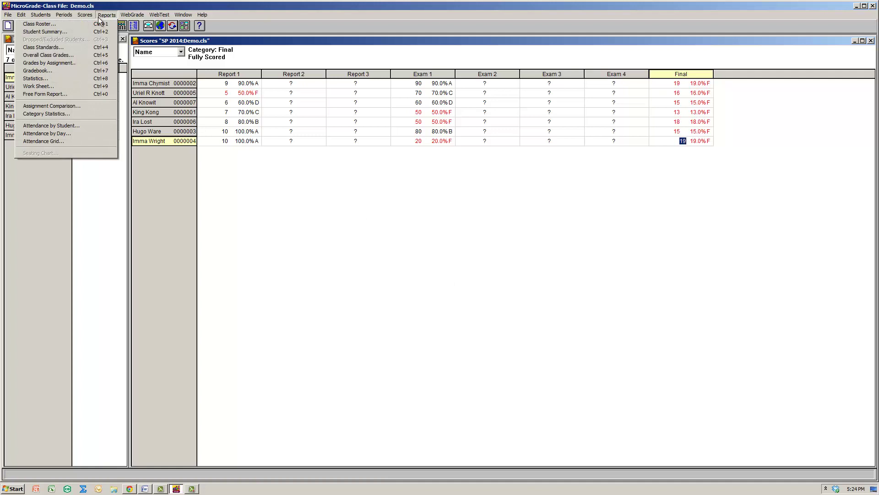
left_click(81, 142)
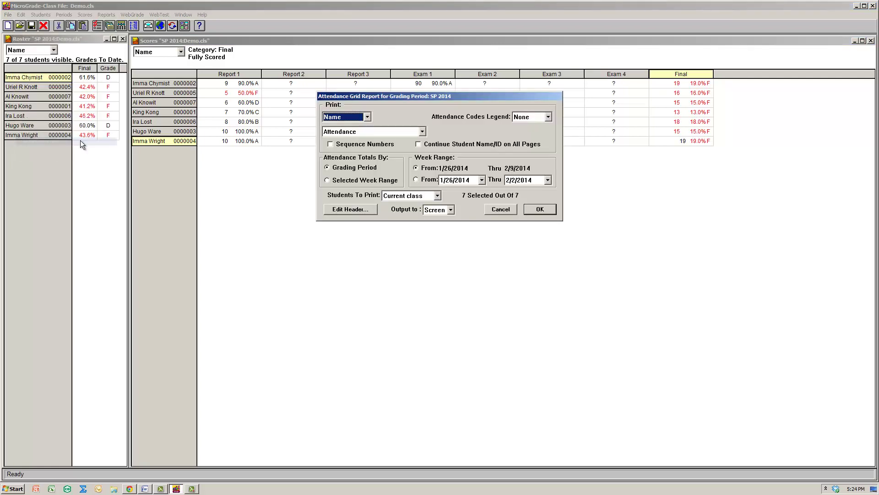
left_click(474, 180)
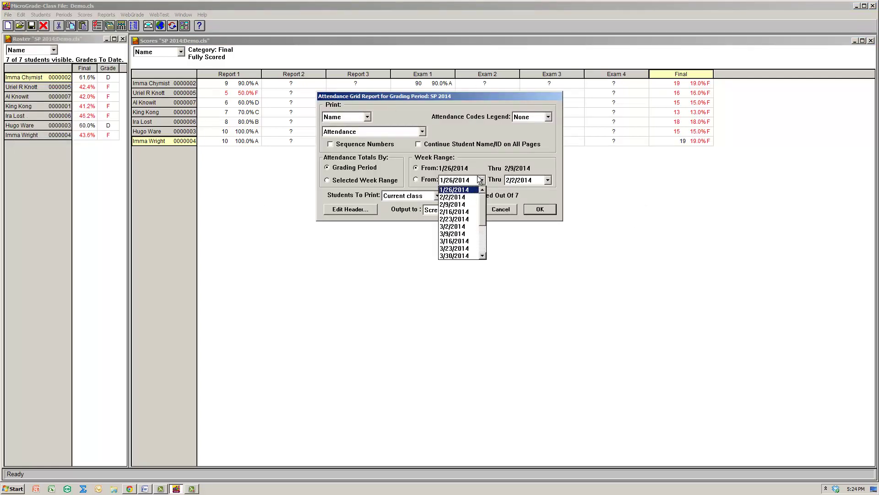
left_click(483, 180)
left_click(482, 181)
left_click(474, 181)
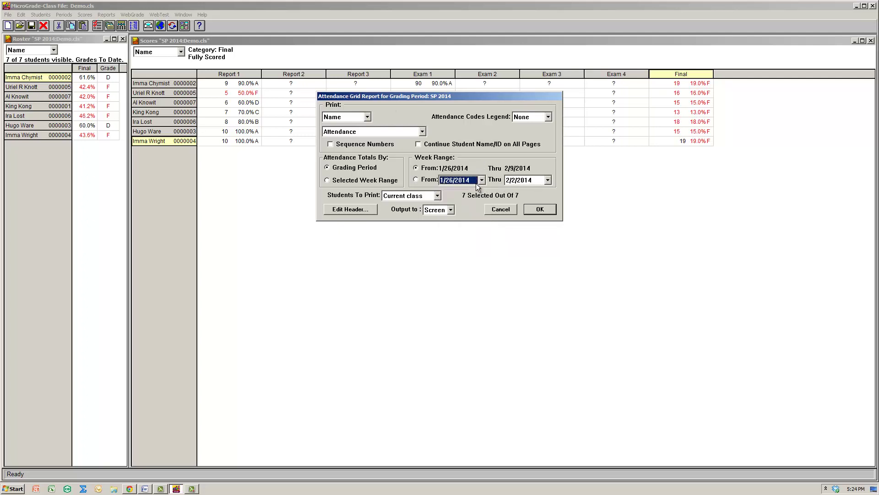
left_click(537, 180)
left_click(534, 254)
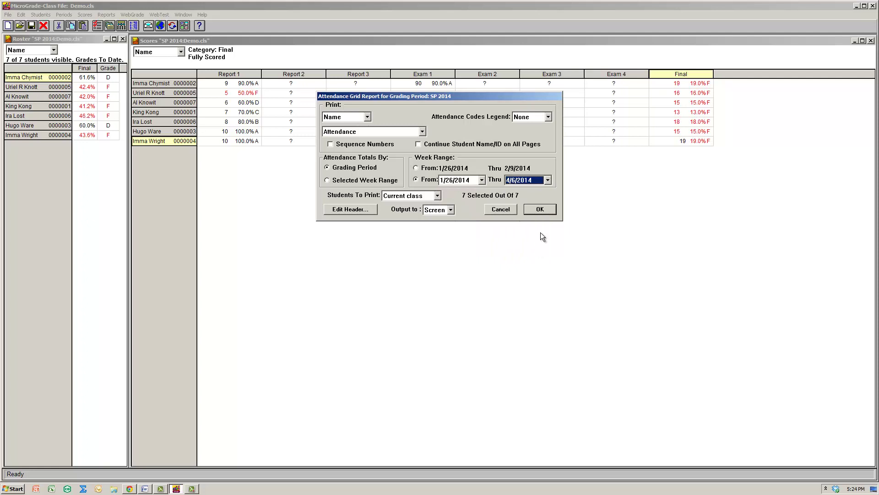
left_click(538, 209)
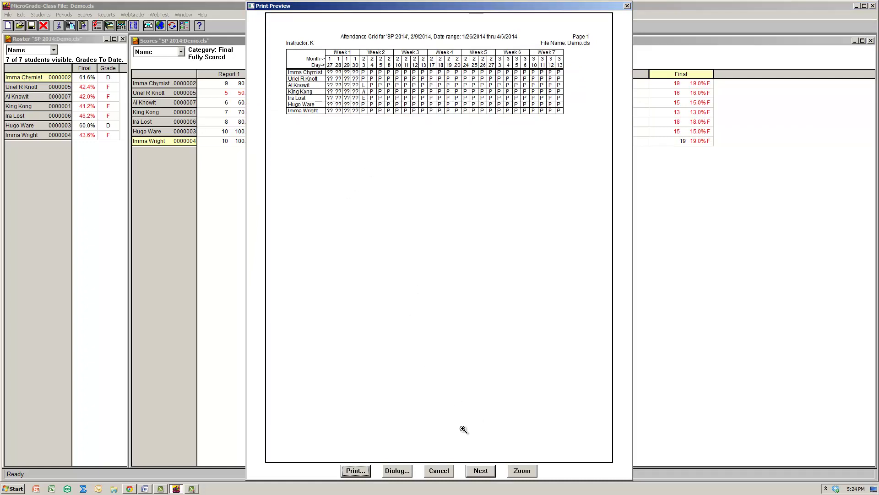
View the report's second page, then close the preview and the report dialog.
left_click(479, 471)
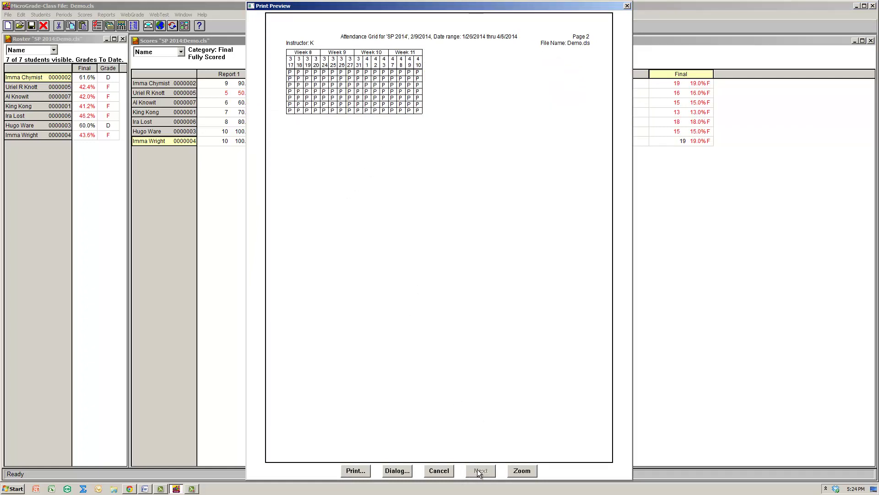
left_click(627, 6)
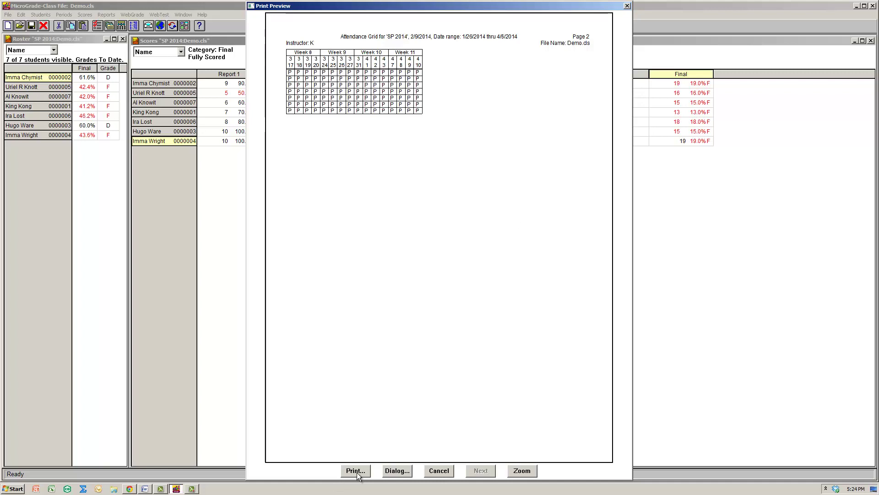
left_click(627, 6)
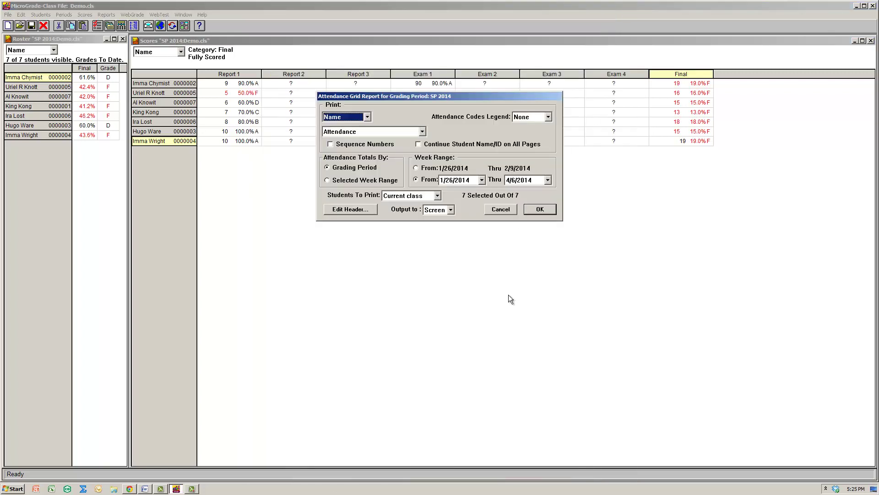
left_click(499, 209)
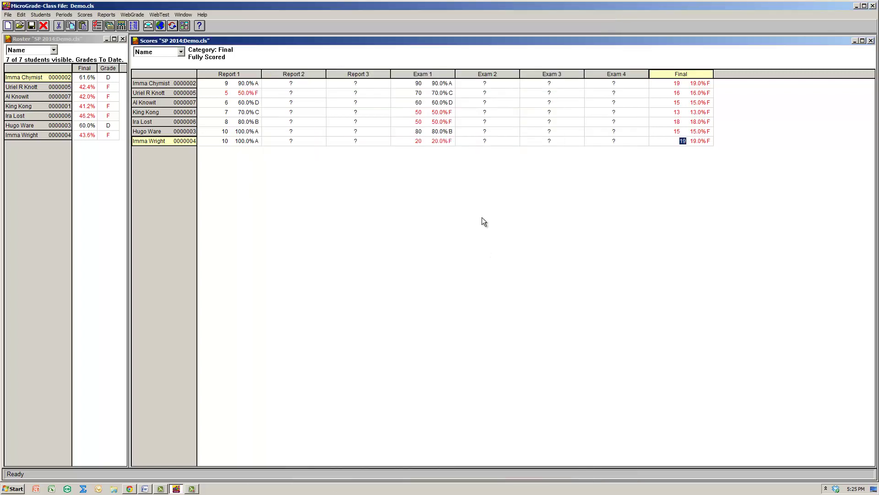
key("Left")
key("Right")
key("Up")
key("Up")
key("Up")
key("Up")
key("Up")
key("Up")
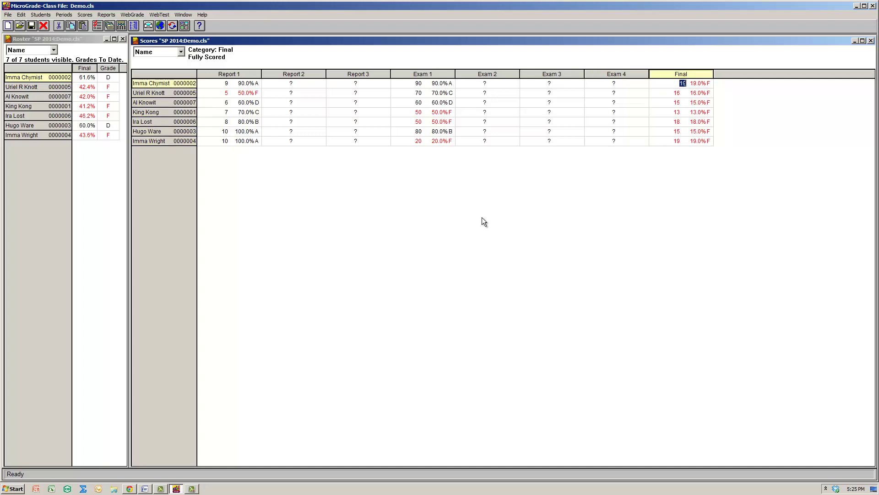
left_click(43, 16)
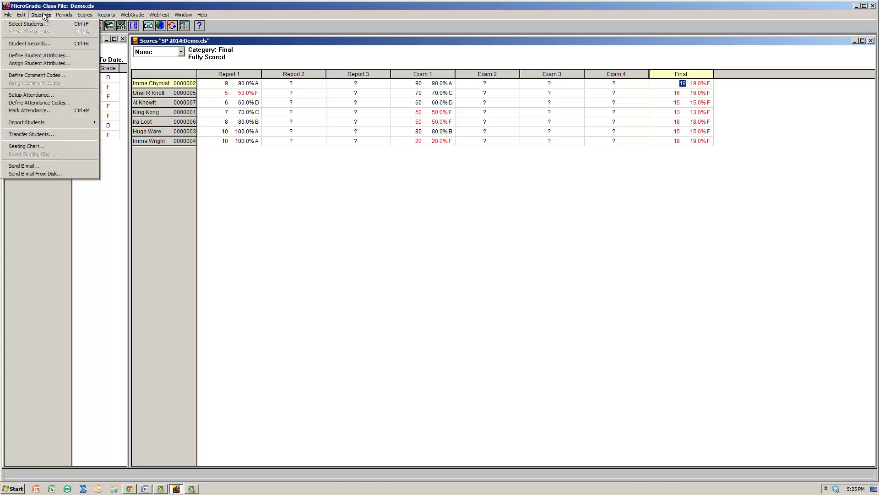
left_click(44, 16)
left_click(22, 16)
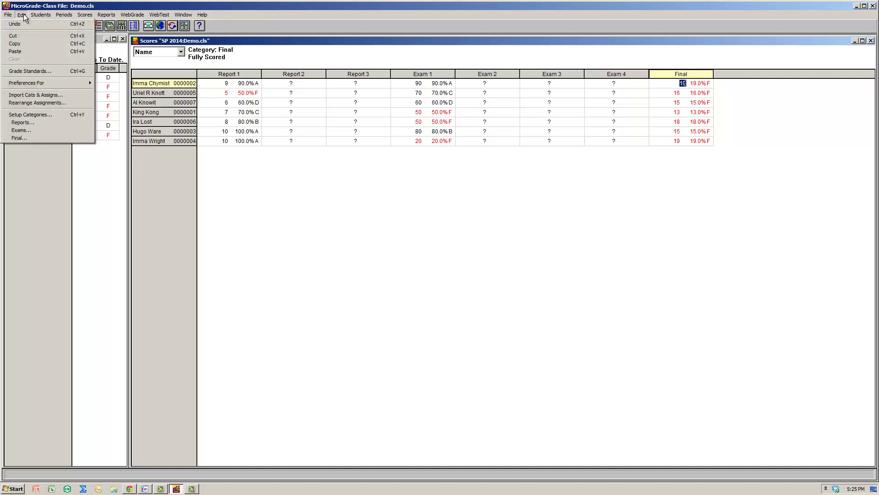
left_click(23, 71)
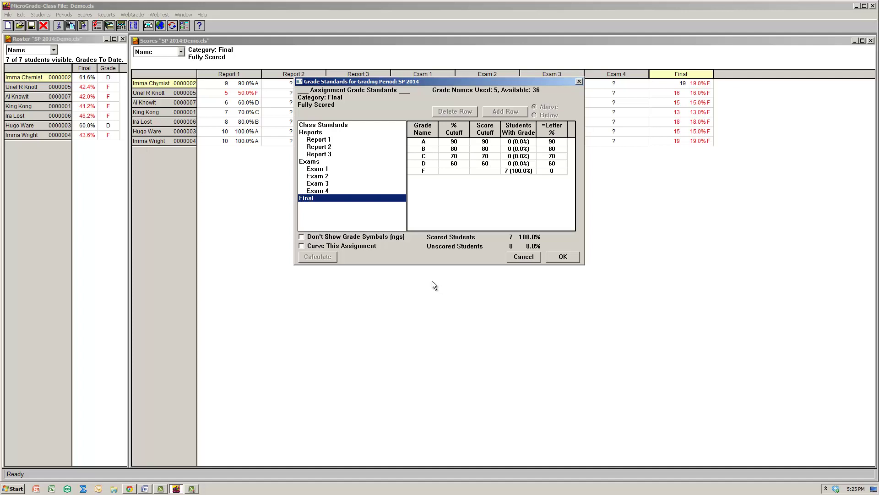
left_click(316, 168)
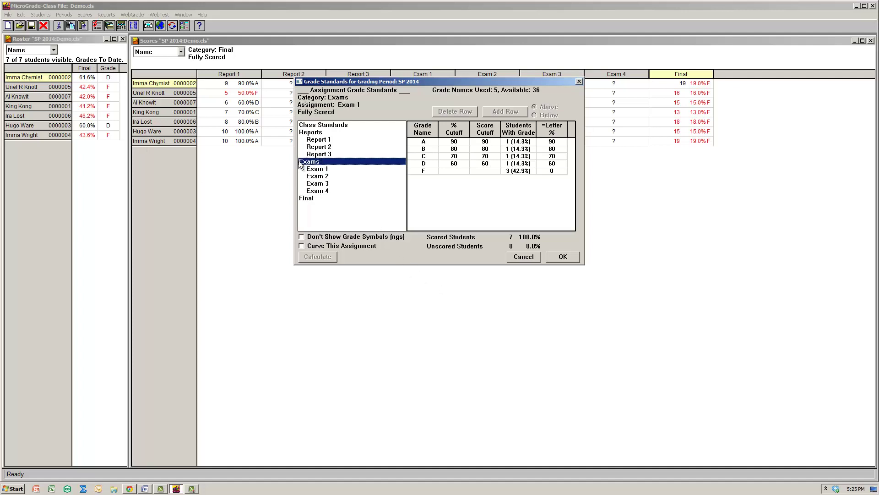
left_click(317, 183)
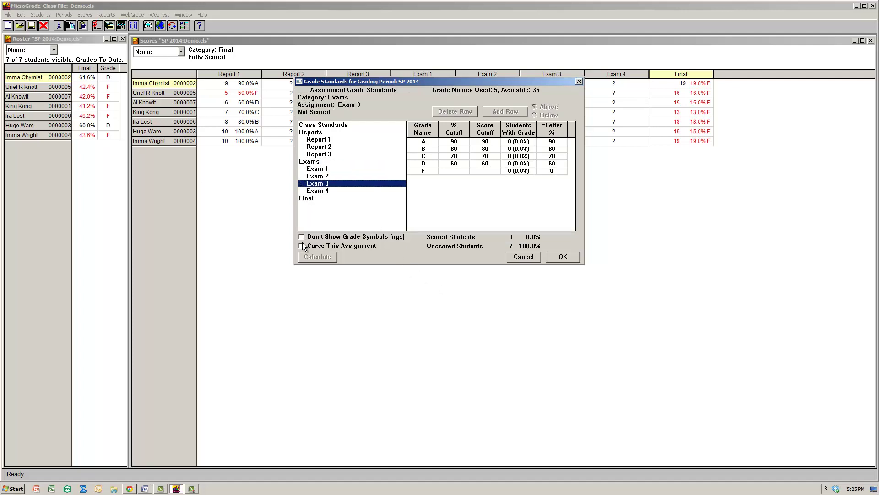
left_click(309, 199)
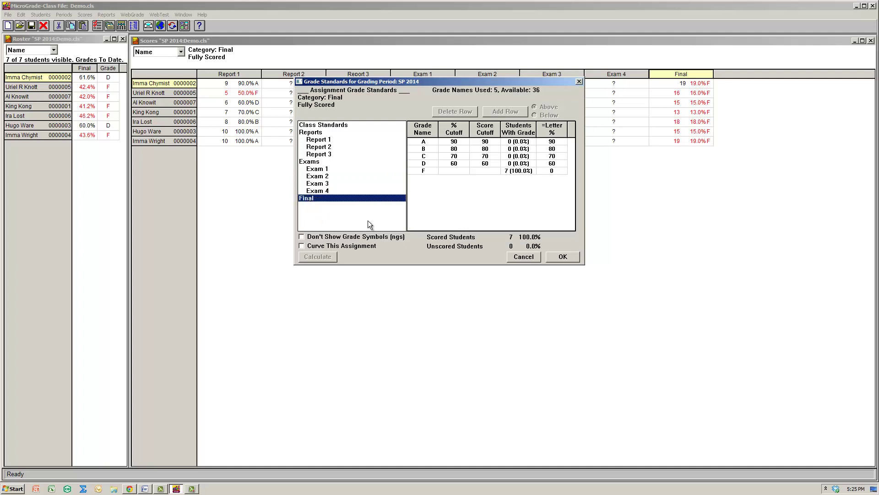
left_click(306, 246)
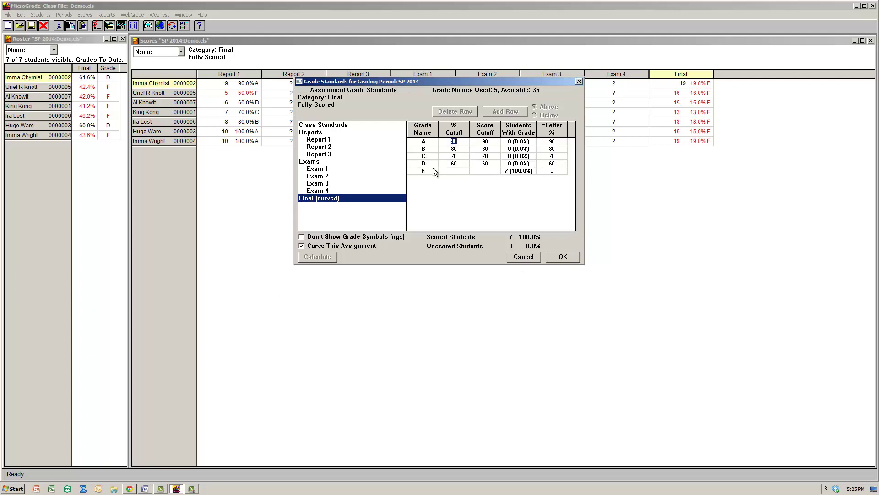
left_click(539, 171)
left_click(460, 164)
type("5")
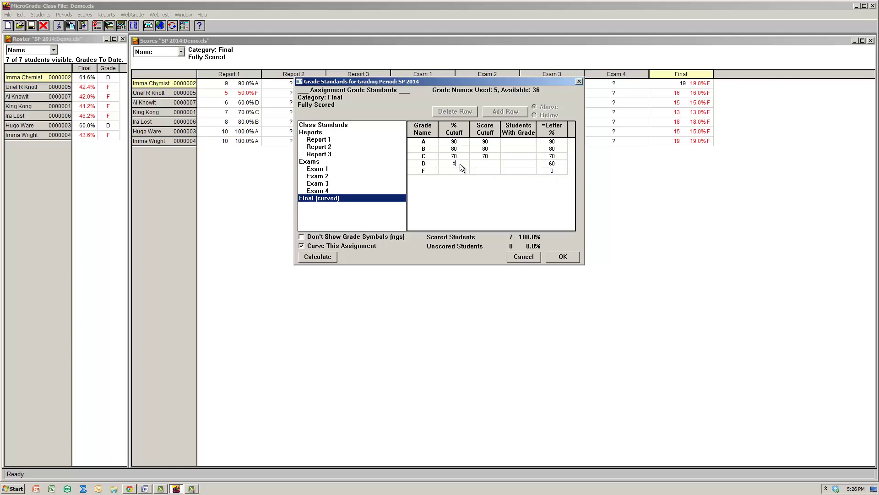
left_click(323, 257)
key("Up")
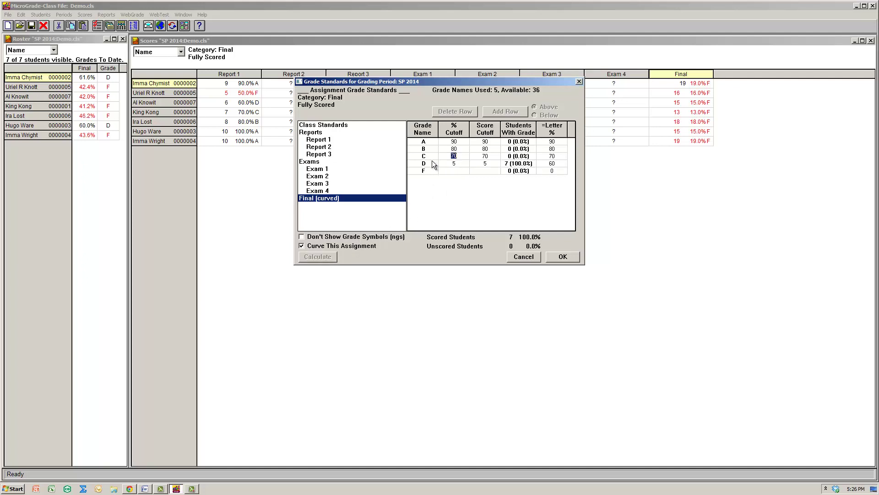
type("10")
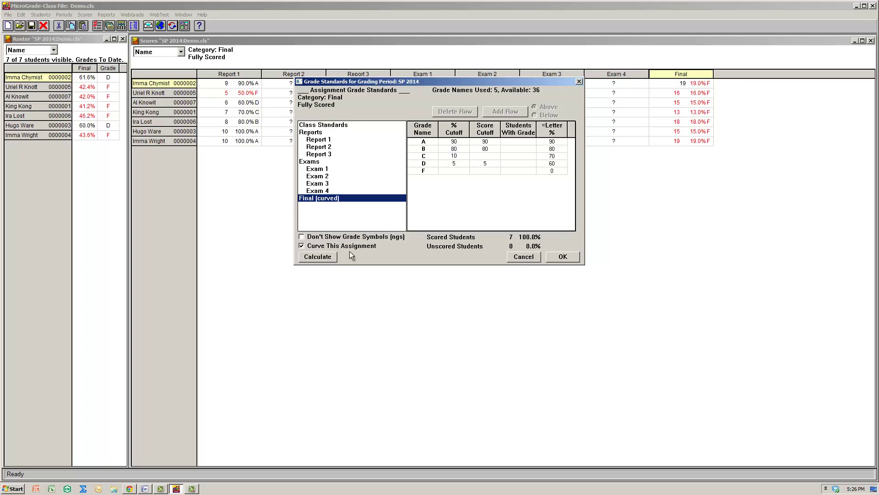
left_click(328, 256)
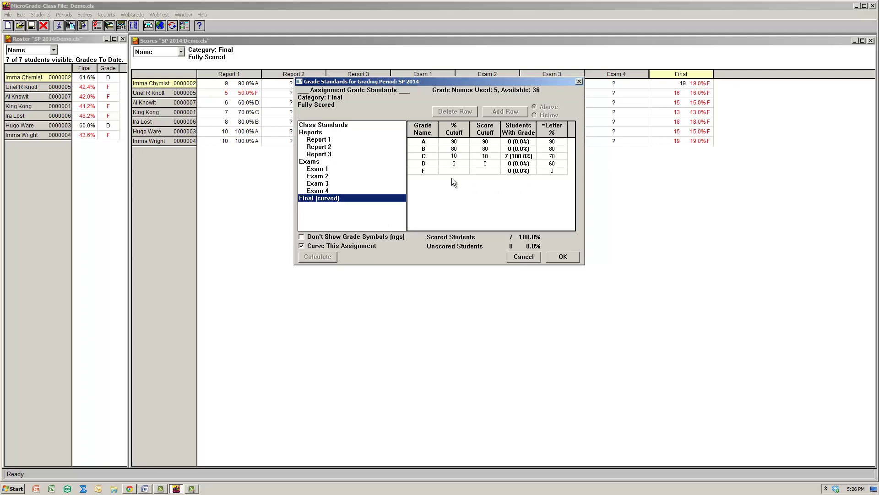
left_click(523, 256)
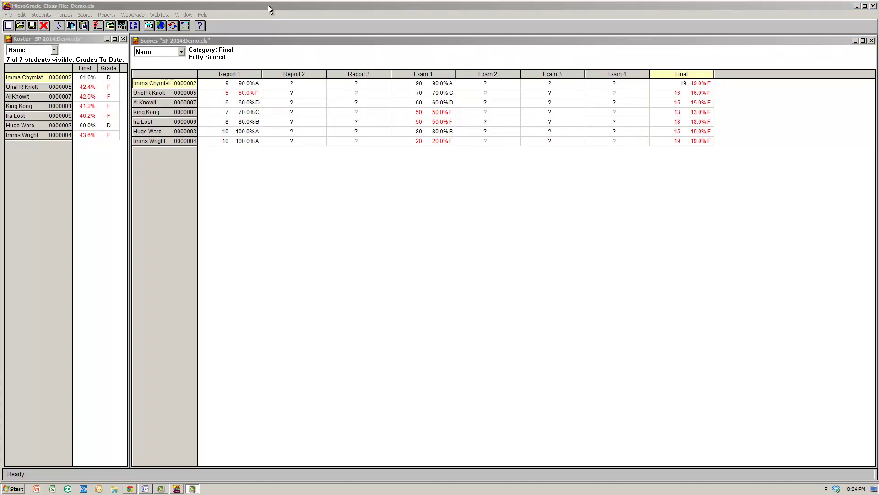
left_click(268, 4)
left_click(107, 15)
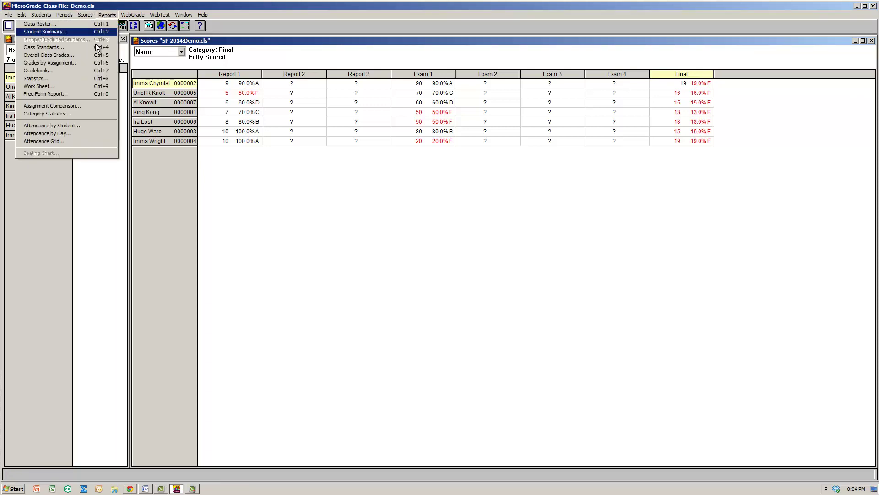
left_click(98, 81)
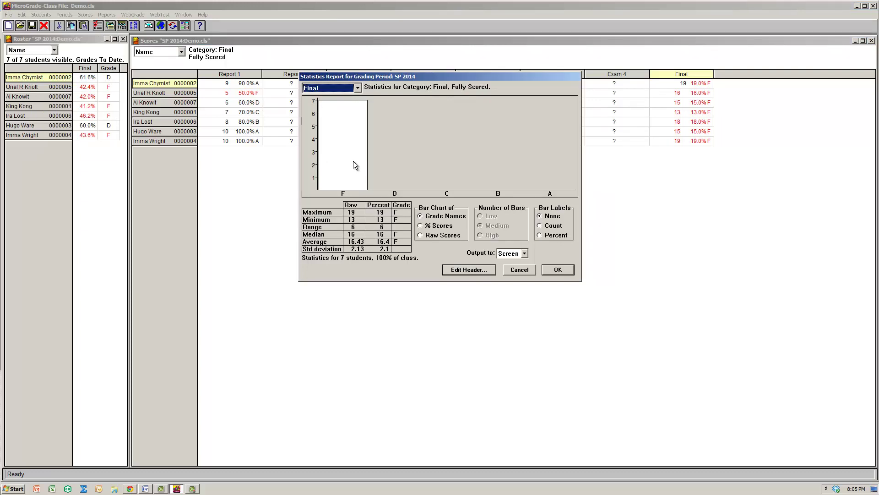
key("Up")
key("Down")
left_click(358, 88)
left_click(343, 131)
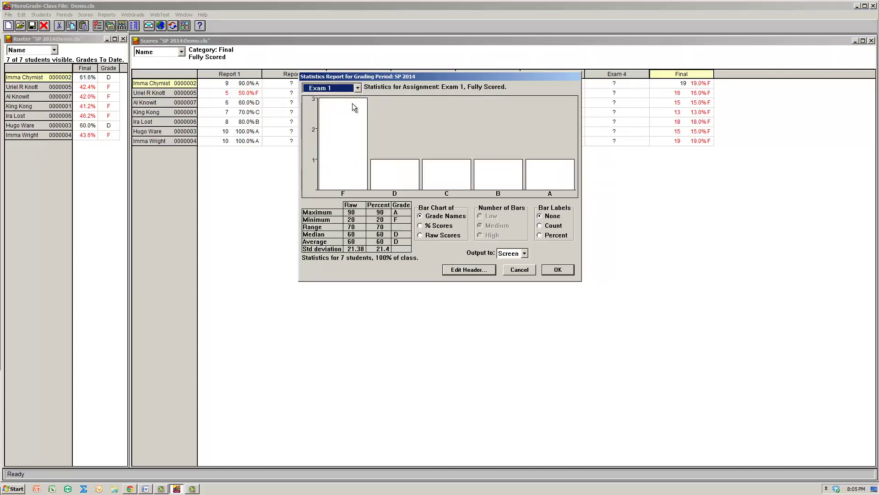
left_click(358, 87)
left_click(347, 105)
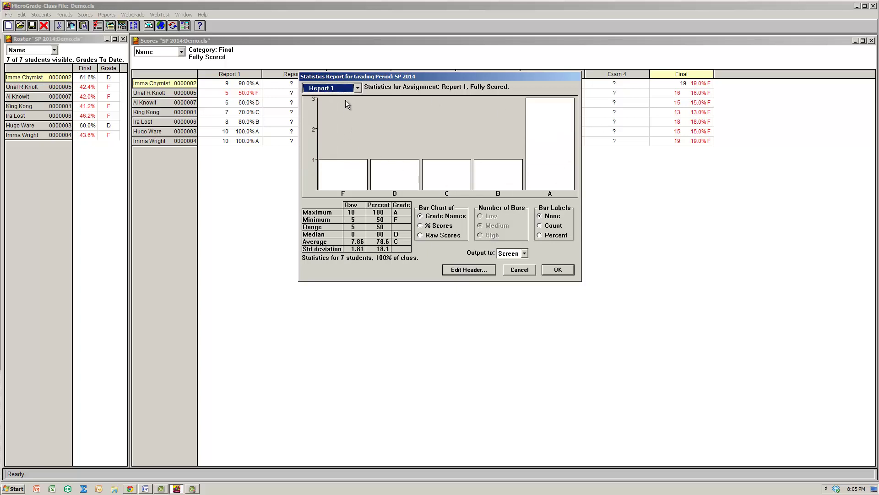
left_click(442, 225)
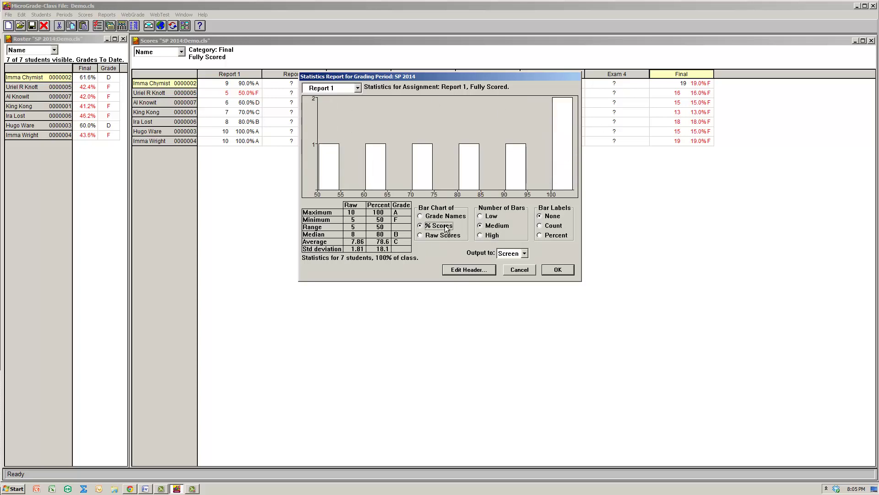
left_click(541, 234)
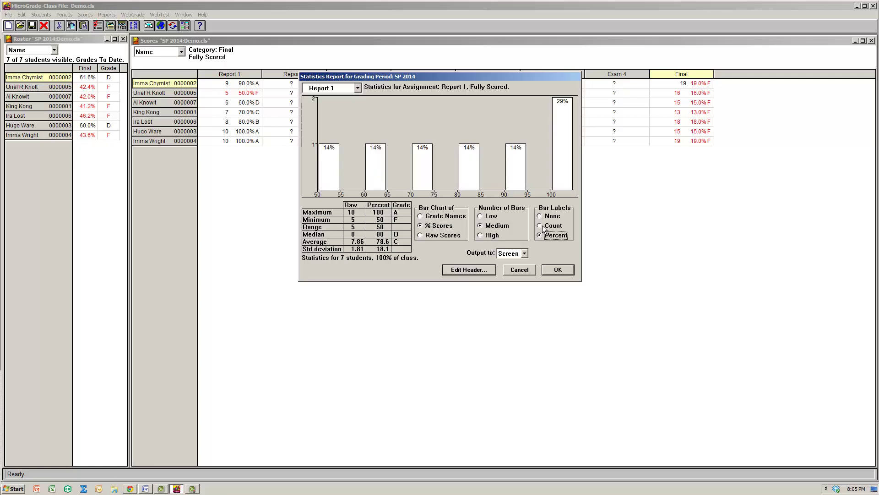
left_click(542, 226)
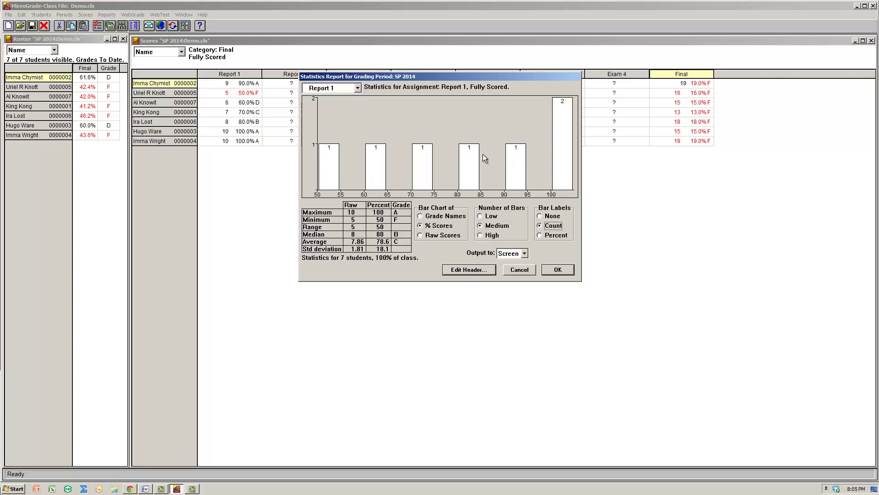
left_click(481, 235)
left_click(486, 219)
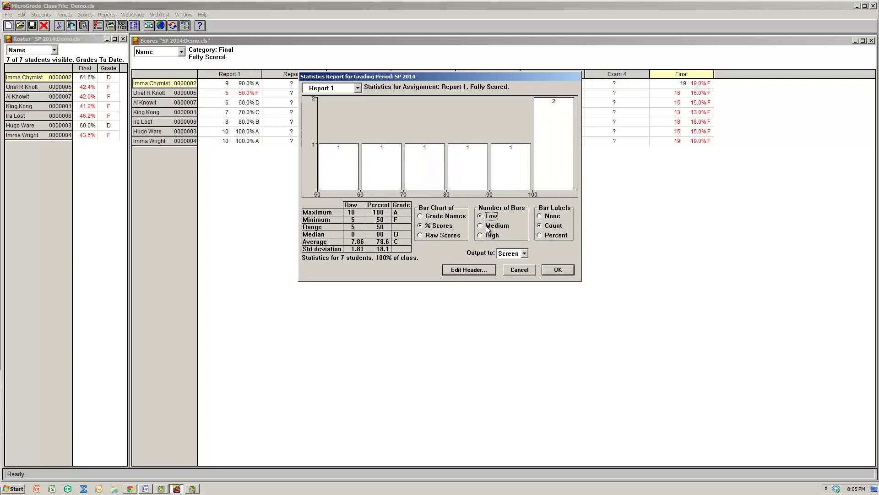
left_click(487, 229)
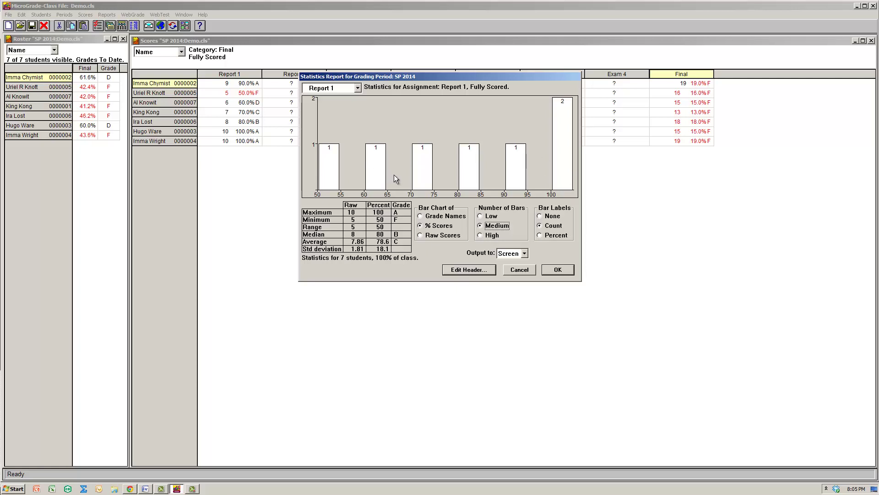
left_click(448, 218)
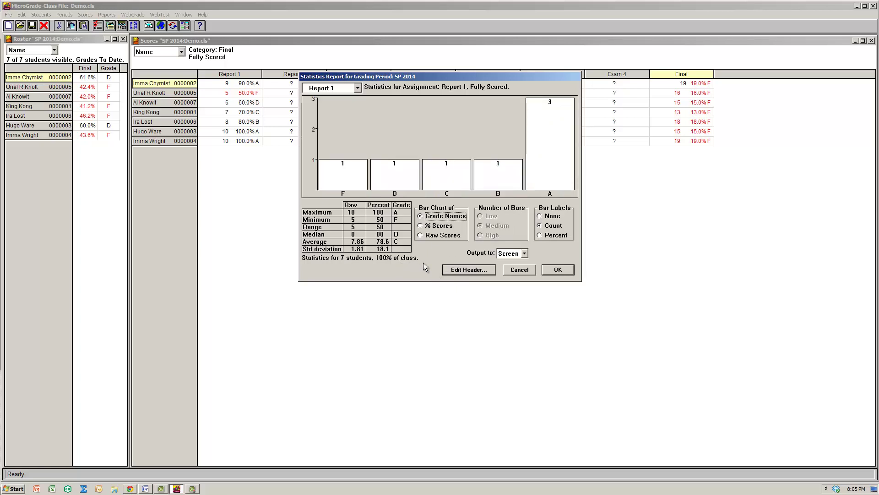
left_click(558, 270)
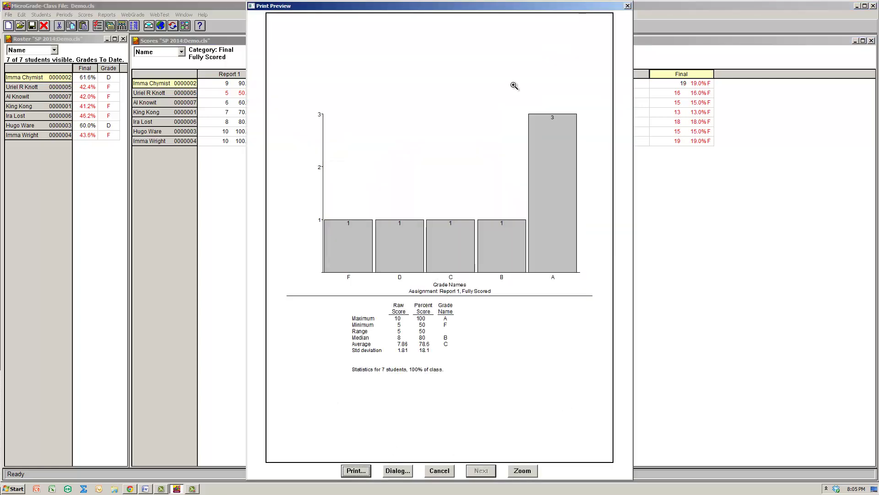
left_click(628, 6)
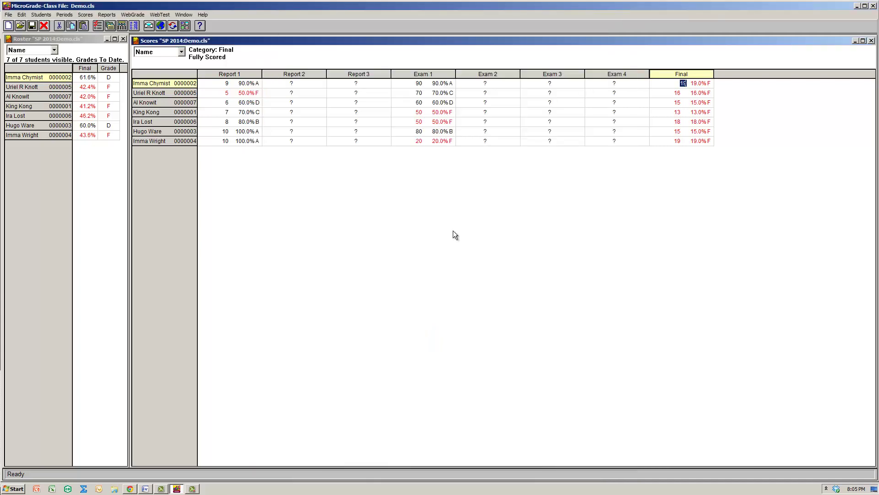
Open the Student Summary report dialog from the Reports menu.
left_click(107, 15)
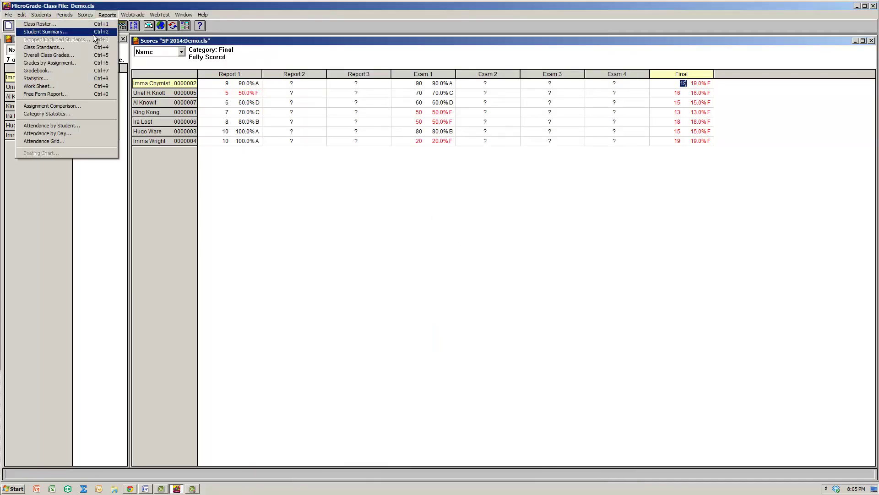
left_click(93, 32)
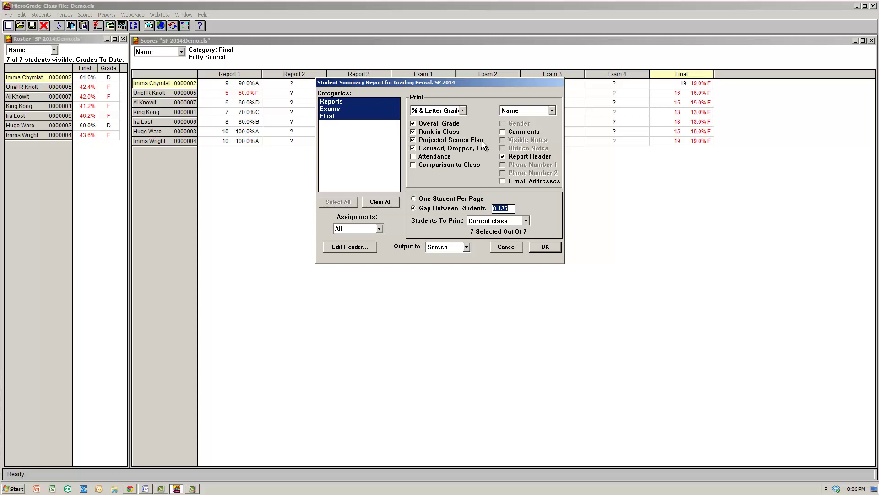
Configure the Student Summary for a gap between students, the current class, and E-mail 1 output.
left_click(423, 208)
left_click(489, 222)
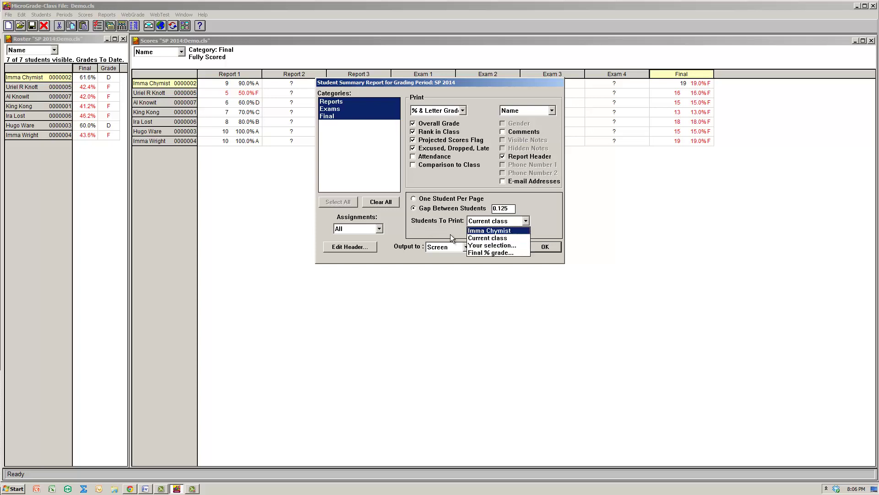
left_click(489, 232)
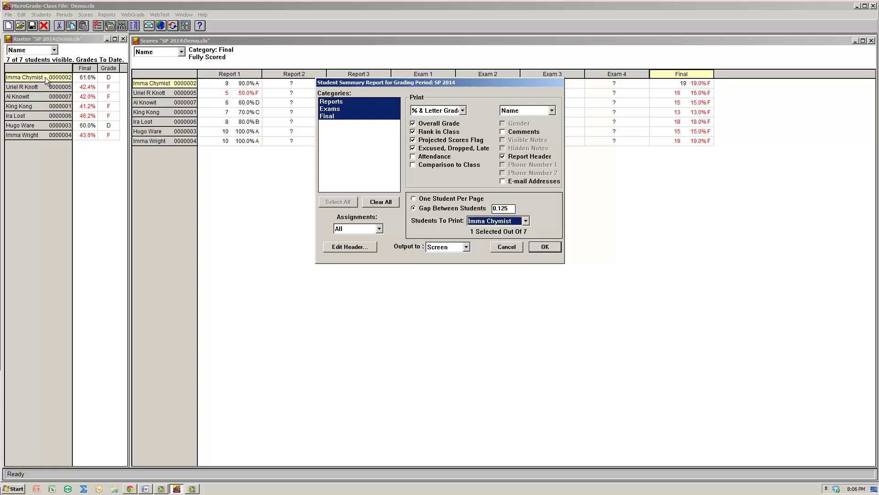
left_click(461, 247)
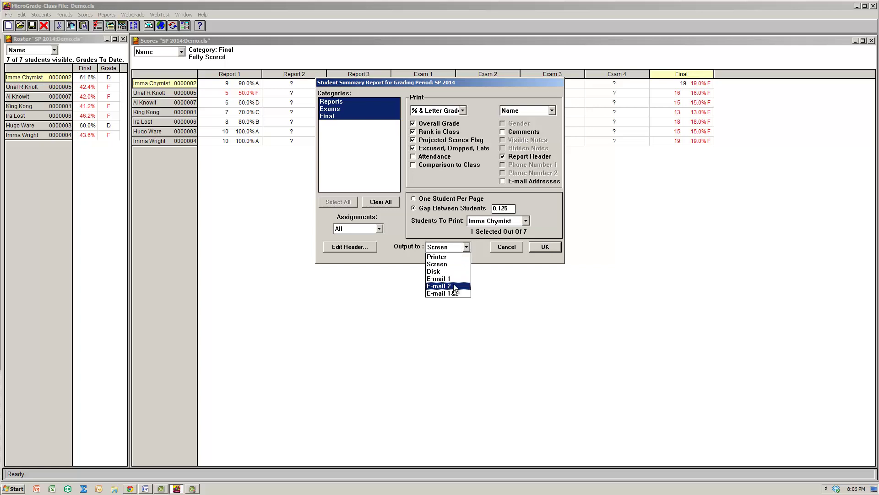
left_click(455, 280)
left_click(525, 221)
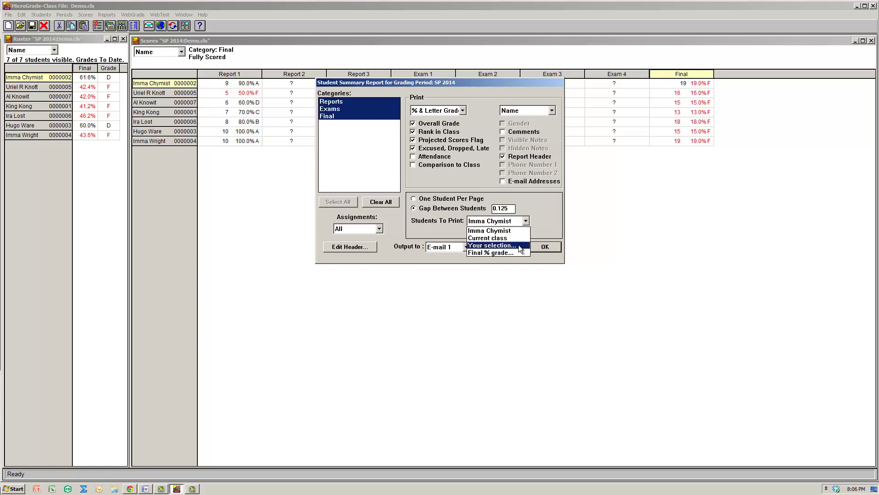
left_click(492, 237)
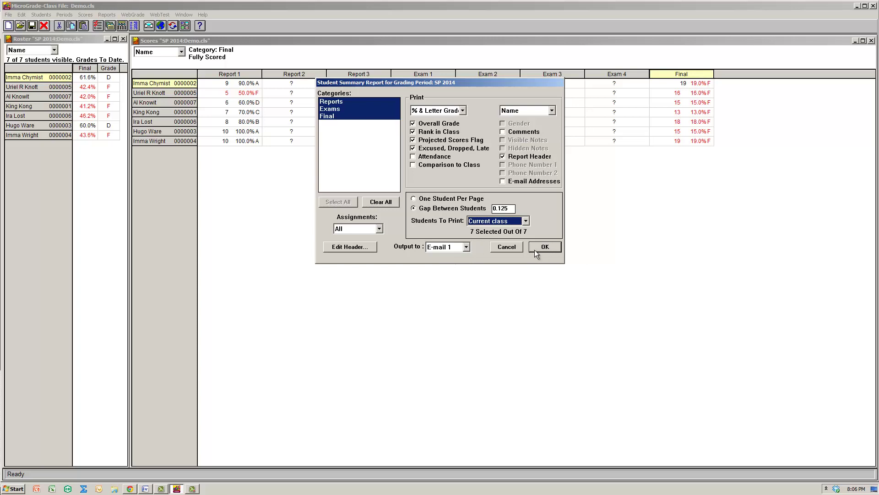
Set the report header text to 'This is your grade for the semester. Have a good break'.
left_click(360, 246)
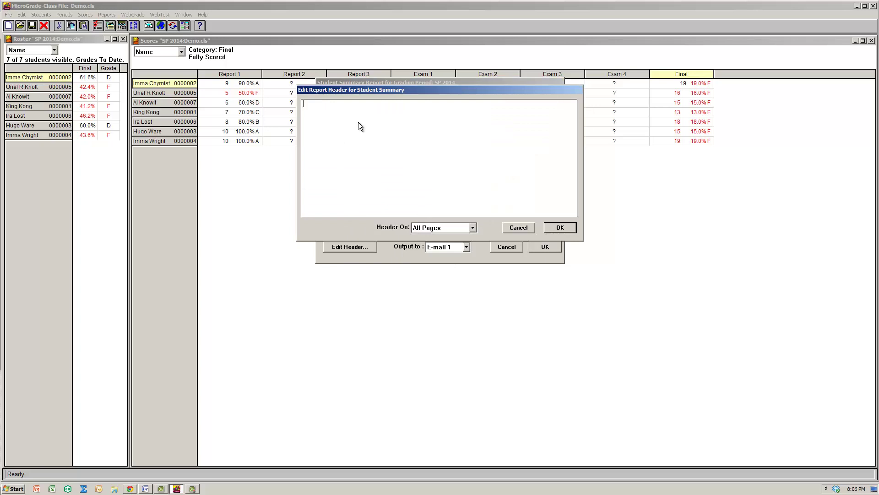
type("This is your grade for the semester. Have a good break!")
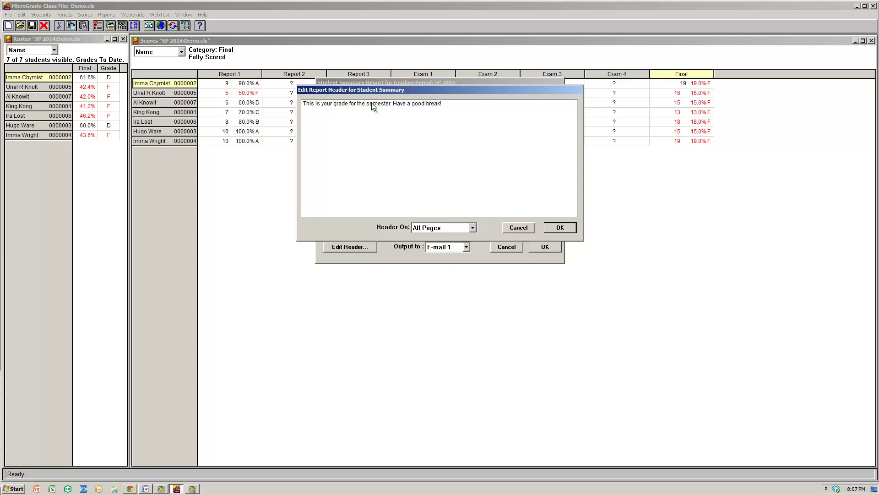
left_click(559, 227)
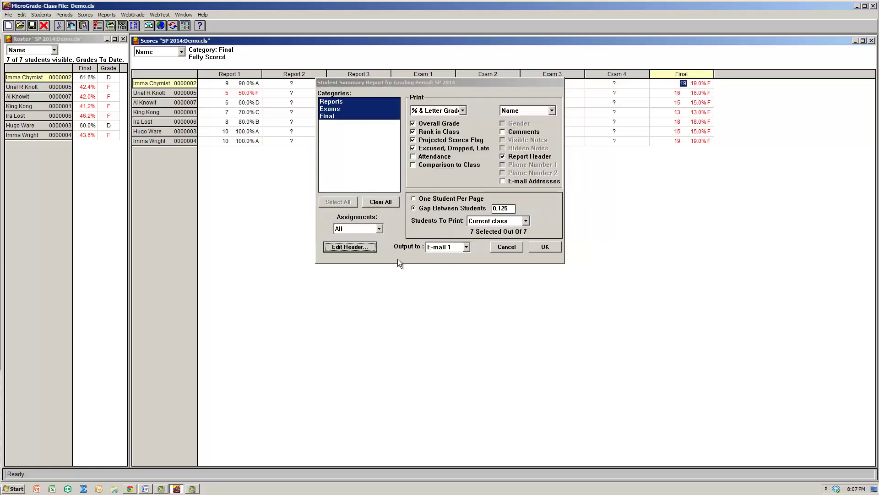
Run the summary report, then cancel the e-mail subject prompt.
left_click(541, 248)
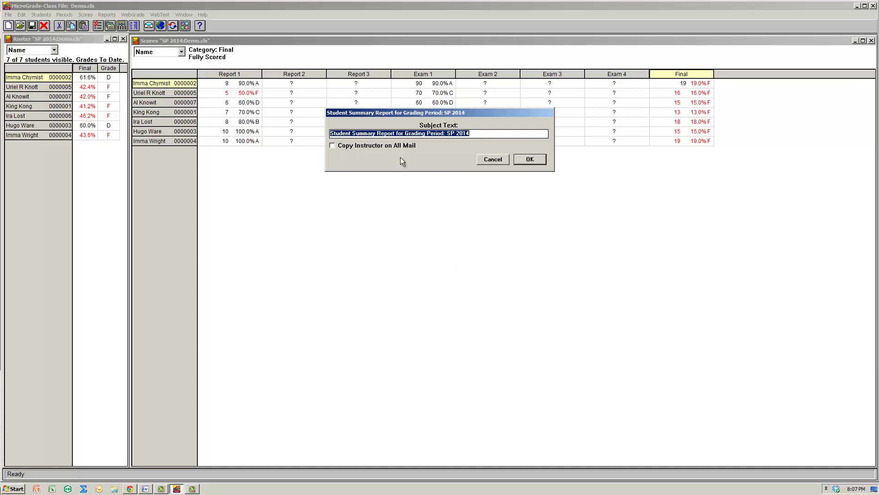
left_click(488, 158)
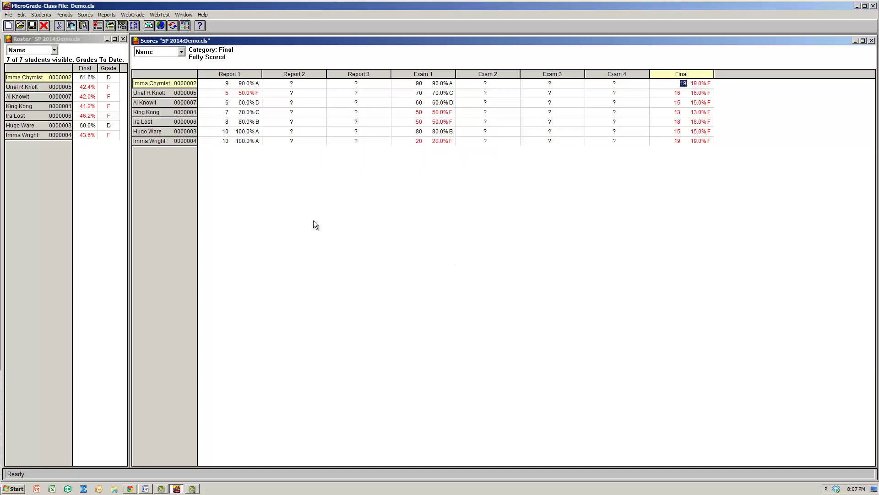
Filter the roster to students whose Days attribute equals W, leaving 3 of 7.
left_click(133, 14)
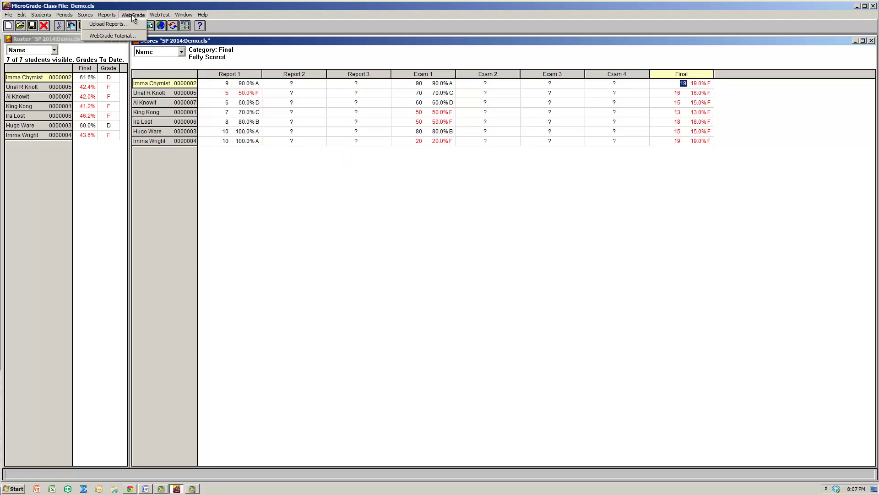
left_click(102, 3)
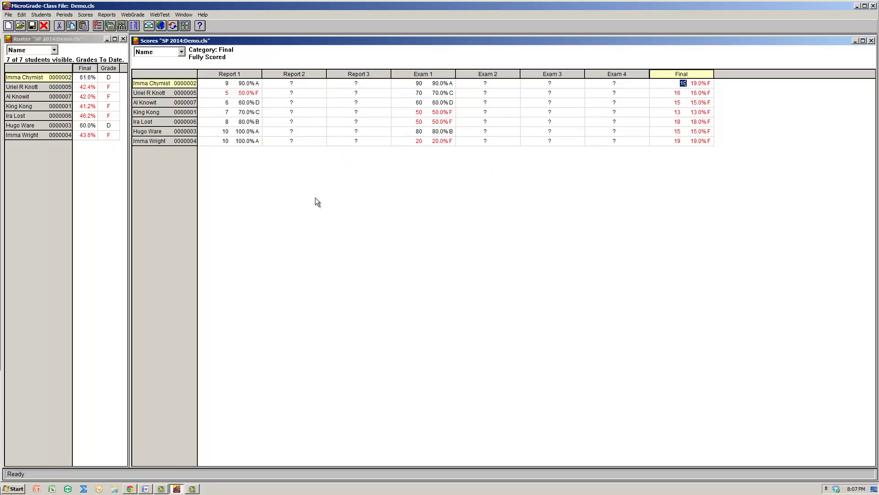
key("ctrl+l")
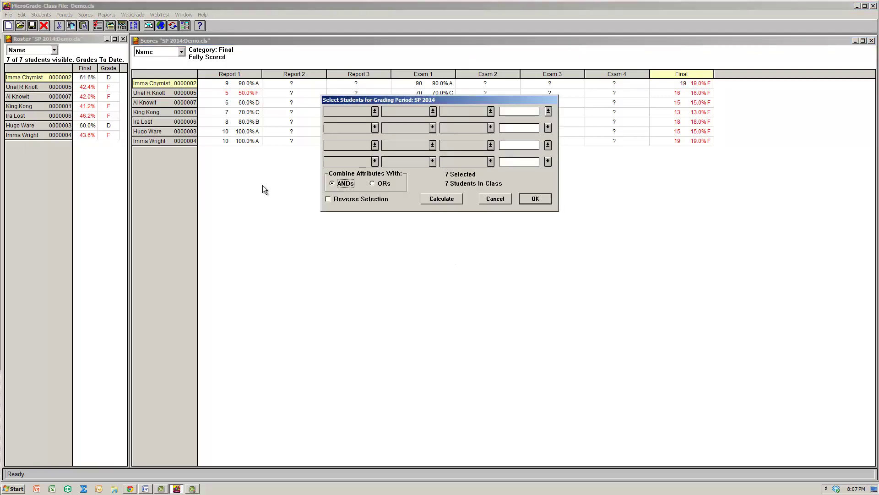
left_click(374, 111)
left_click(365, 118)
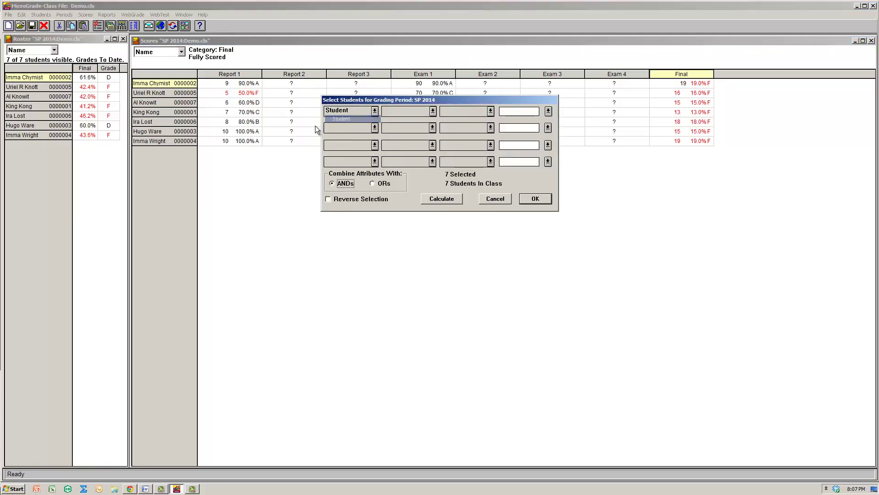
left_click(413, 112)
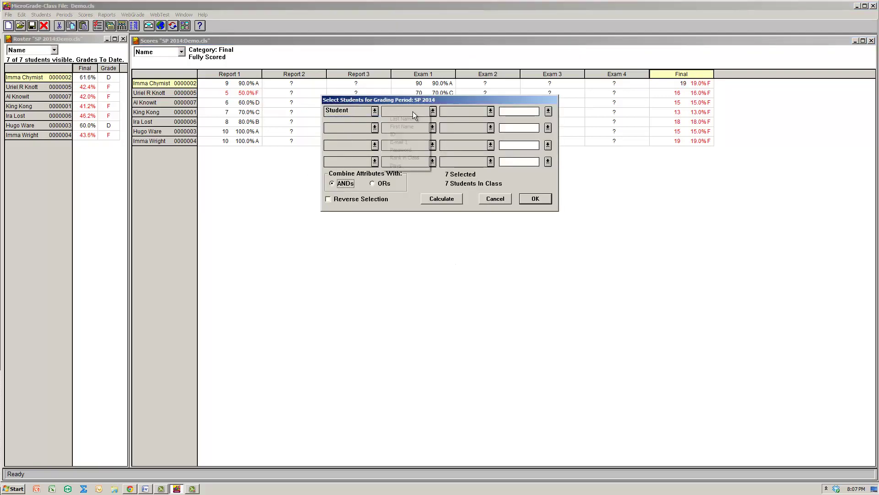
left_click(416, 165)
left_click(489, 111)
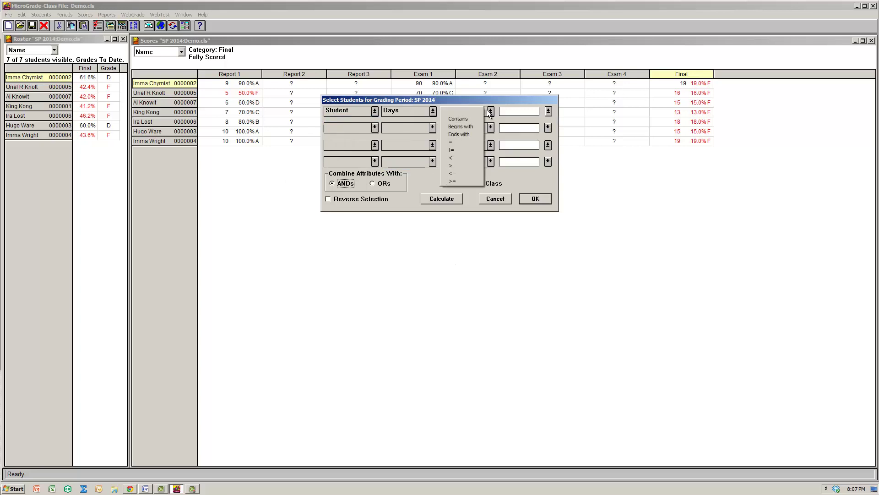
left_click(463, 142)
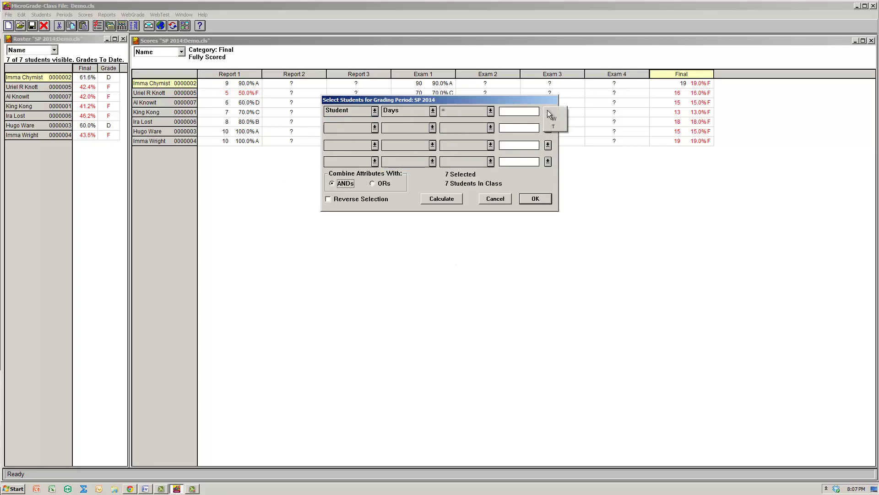
left_click(563, 118)
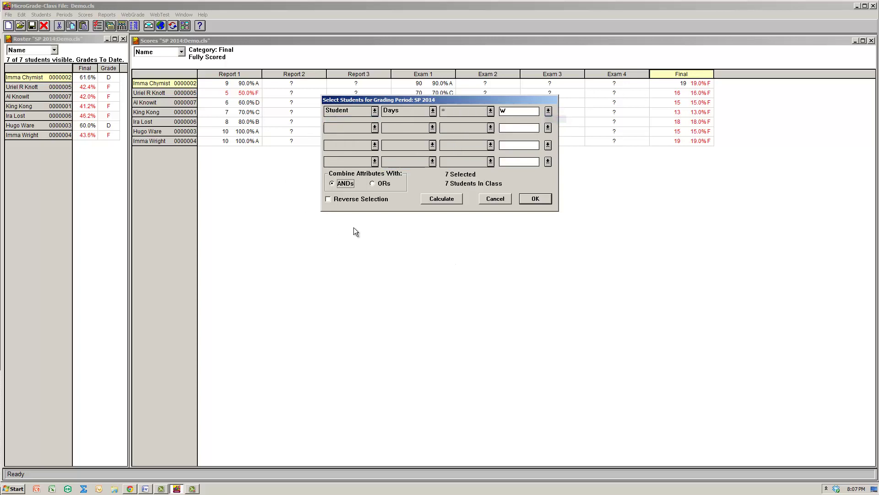
left_click(534, 199)
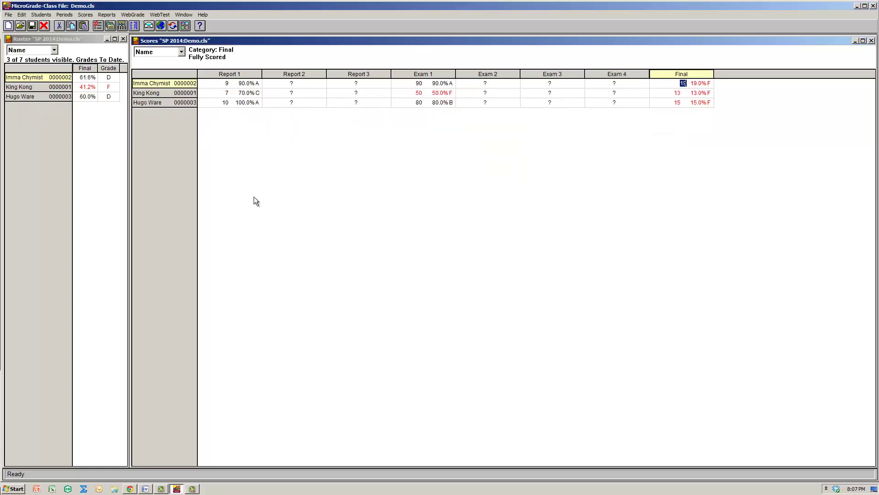
Restore all students, then refilter to those whose Days equals T, showing 4 of 7.
left_click(43, 15)
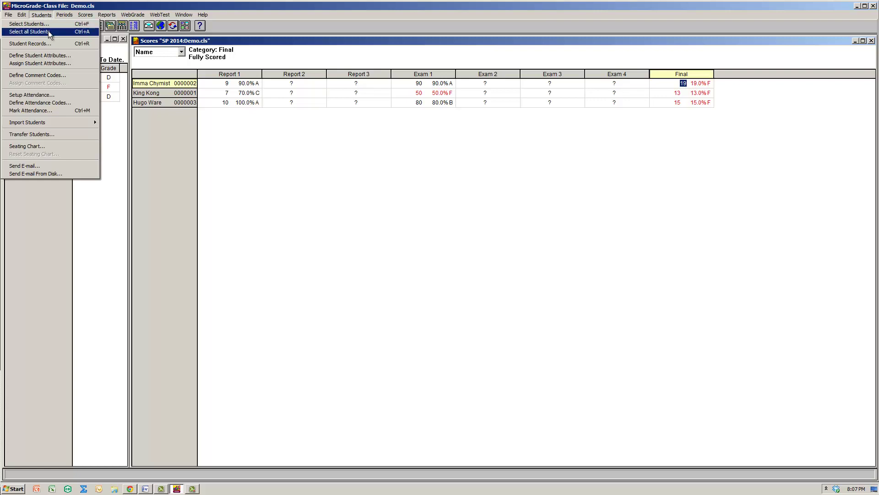
left_click(48, 31)
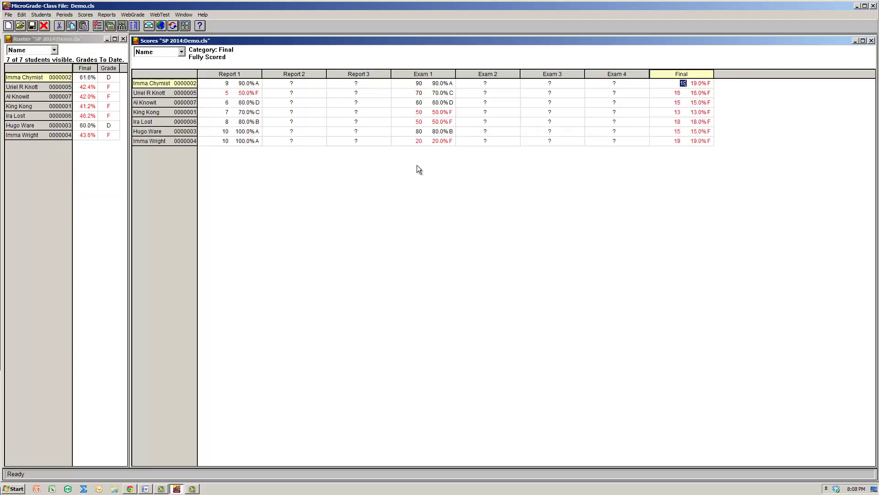
left_click(42, 15)
left_click(43, 22)
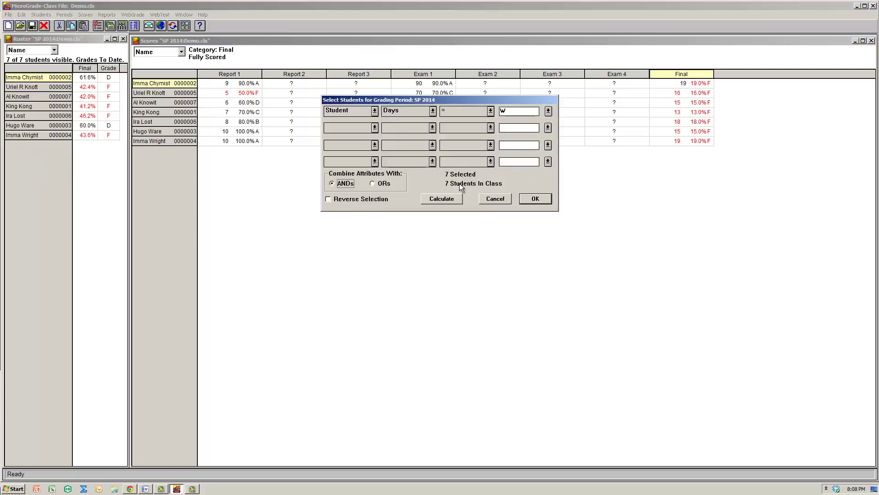
left_click(548, 112)
left_click(554, 125)
left_click(534, 200)
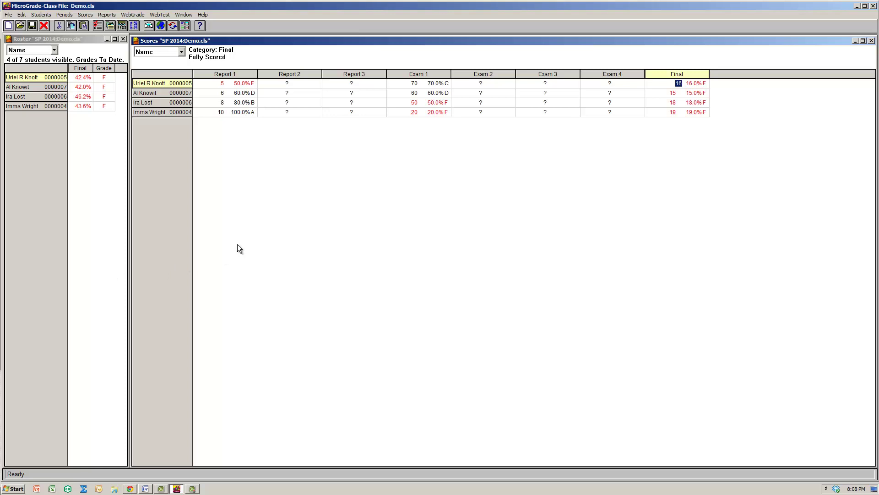
Show all 7 students again and open Setup Categories/Assignments with Ctrl+K.
left_click(108, 15)
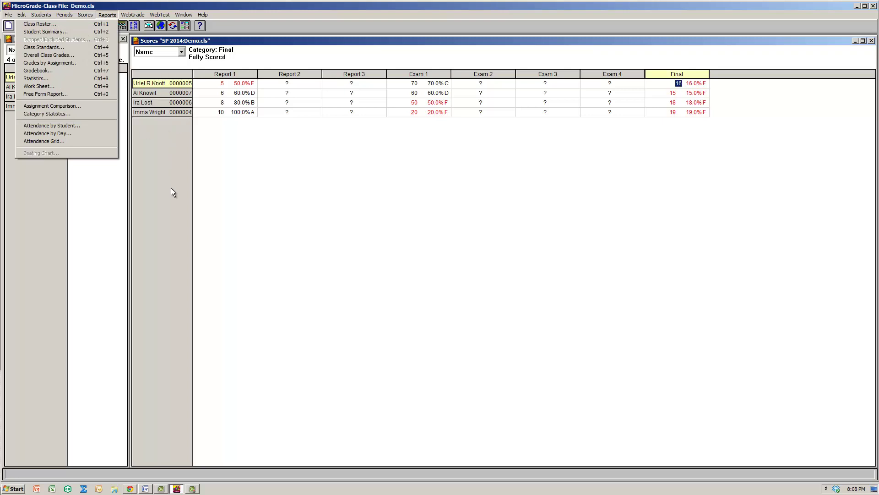
left_click(165, 215)
key("ctrl+a")
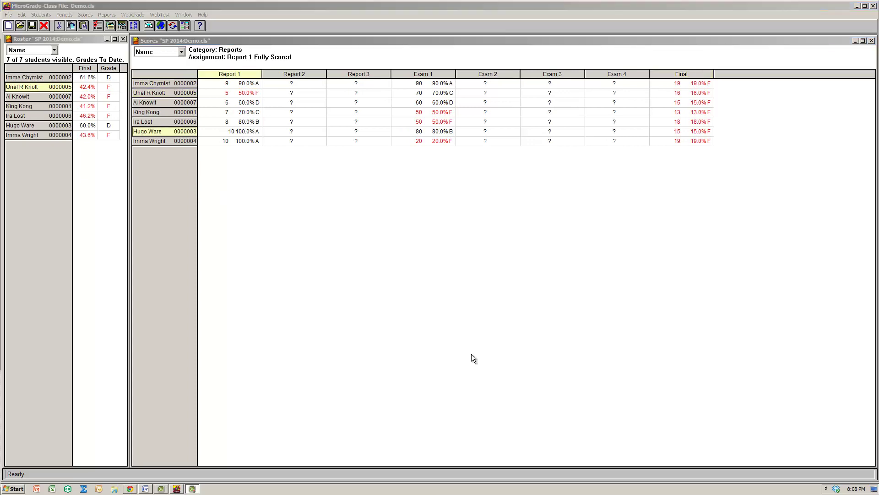
left_click(248, 95)
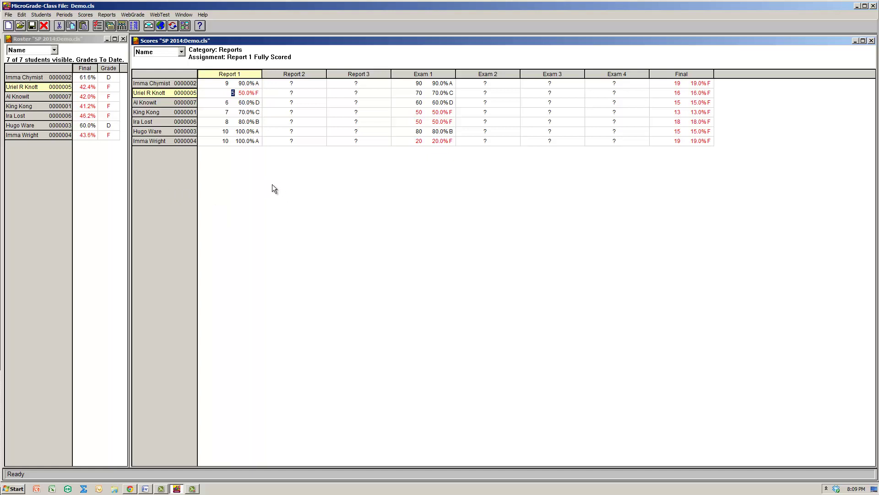
key("ctrl+k")
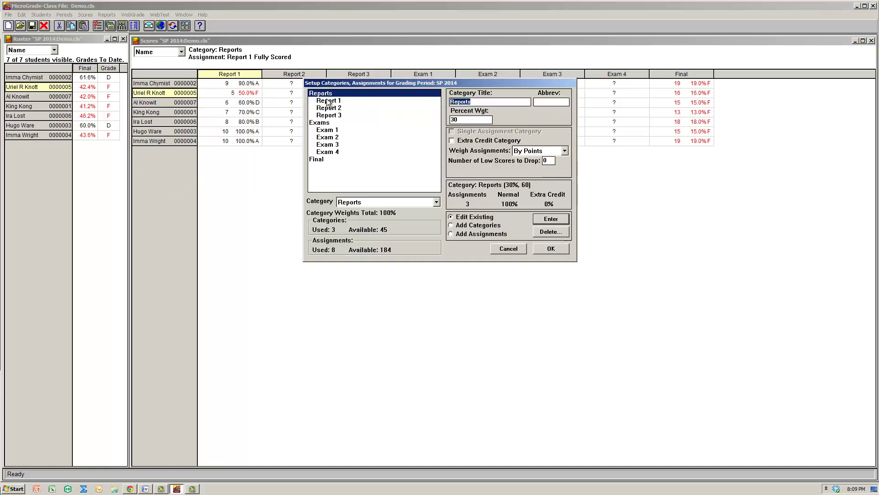
Set the Reports category to drop 1 low score and save the setup.
left_click(547, 162)
type("1")
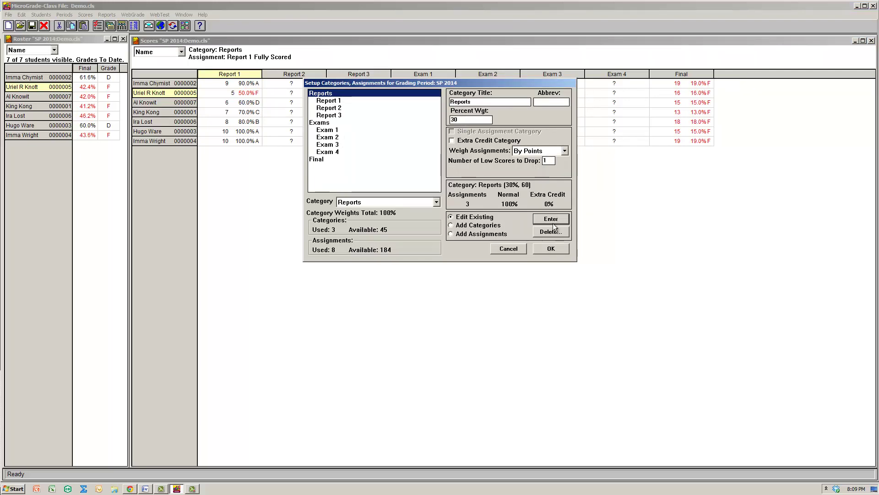
left_click(552, 219)
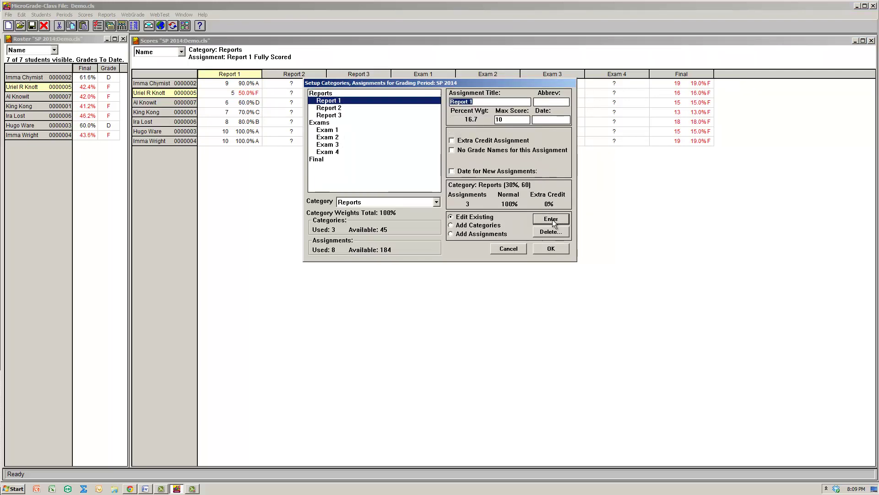
left_click(551, 250)
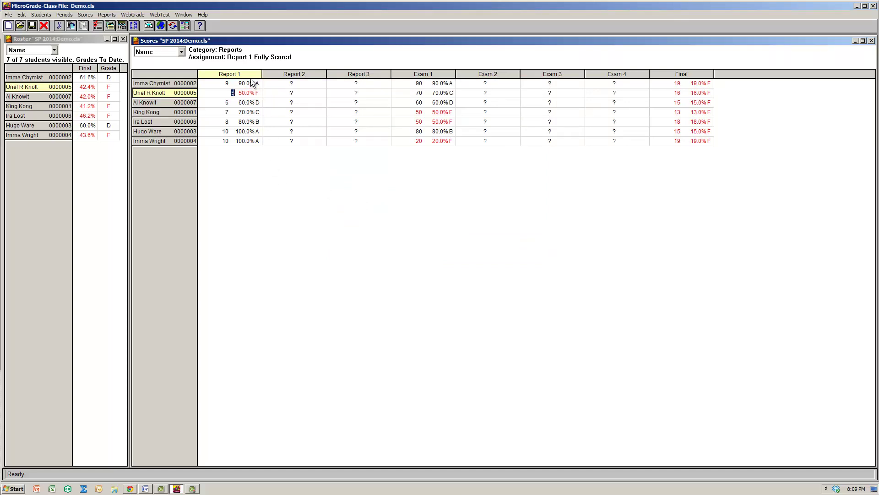
Check the Report 1 cells to confirm the second student's 5 is marked dropped.
left_click(253, 84)
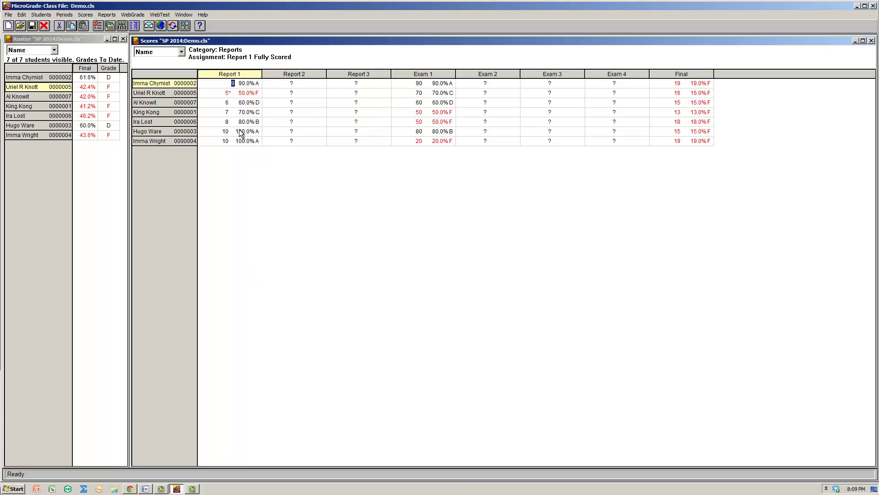
key("Down")
key("Down")
key("Down")
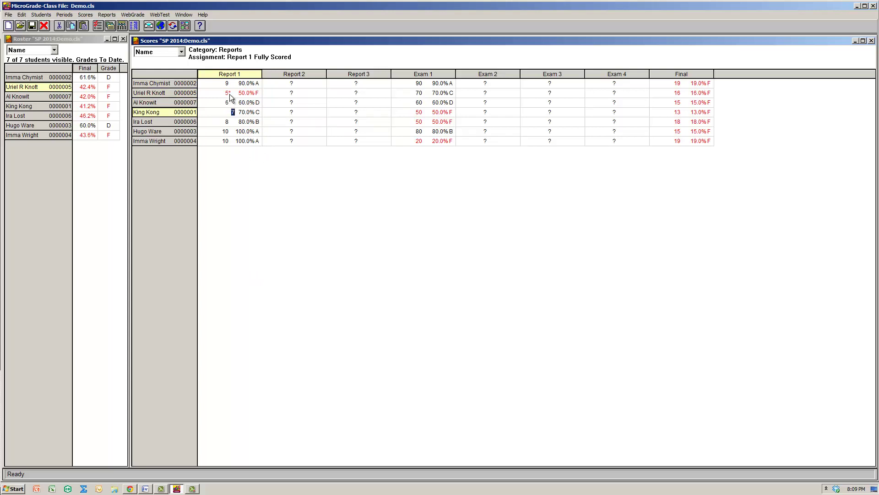
left_click(230, 94)
left_click(237, 102)
left_click(235, 94)
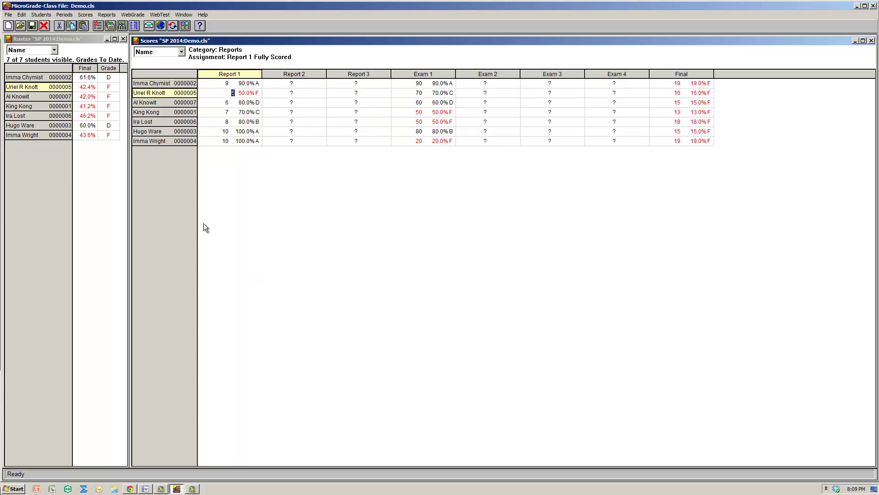
left_click(237, 133)
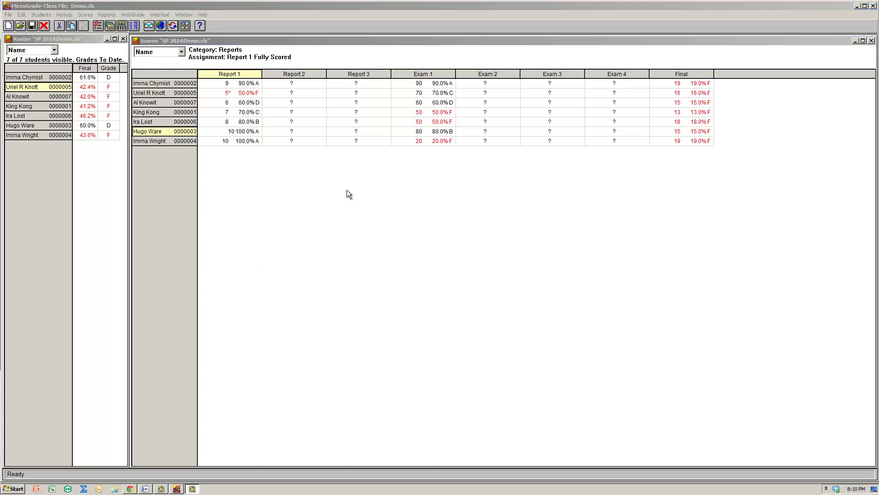
Enter Report 2 scores: d for the first three students, skip the fourth, 5 for the last three.
left_click(299, 83)
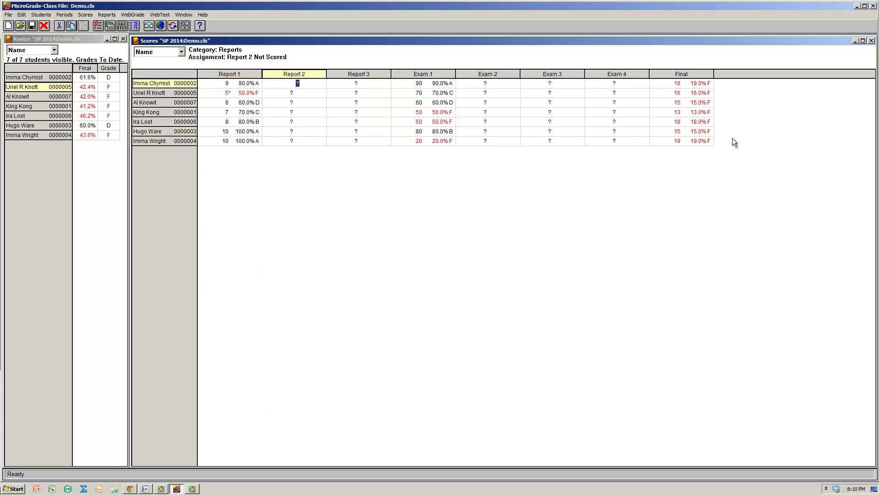
type("d")
key("Return")
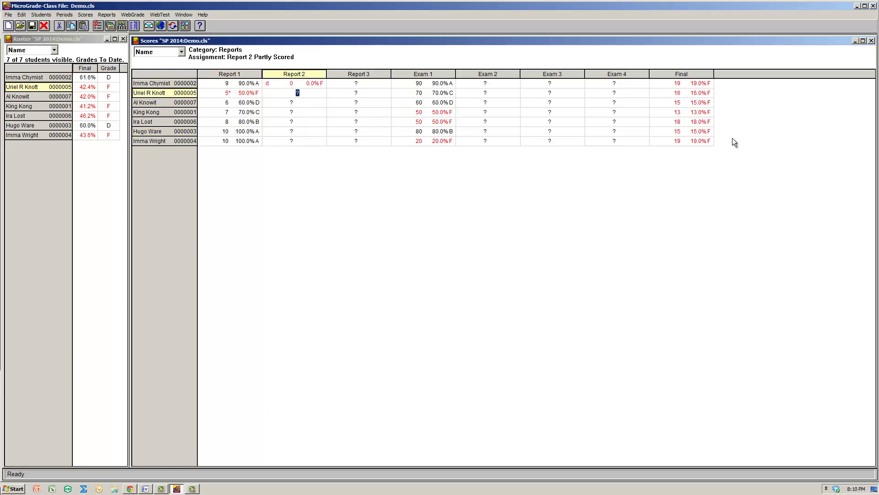
type("d")
key("Return")
type("d")
key("Return")
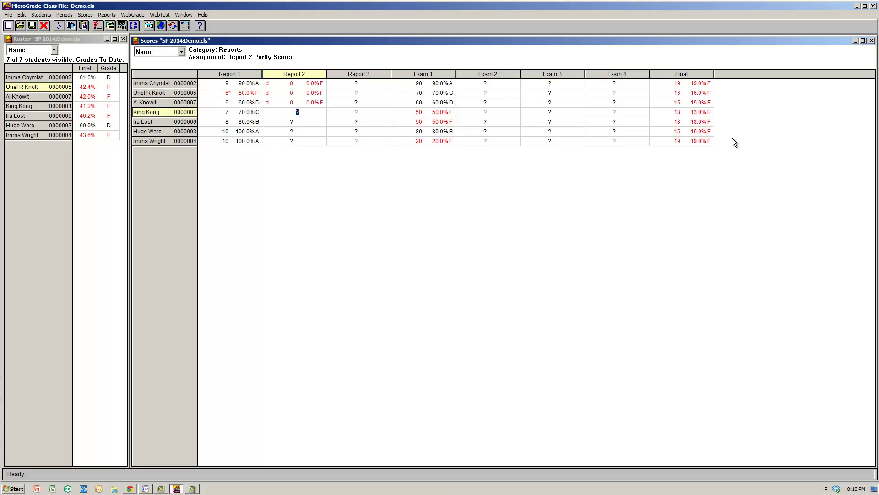
key("Return")
type("5")
key("Return")
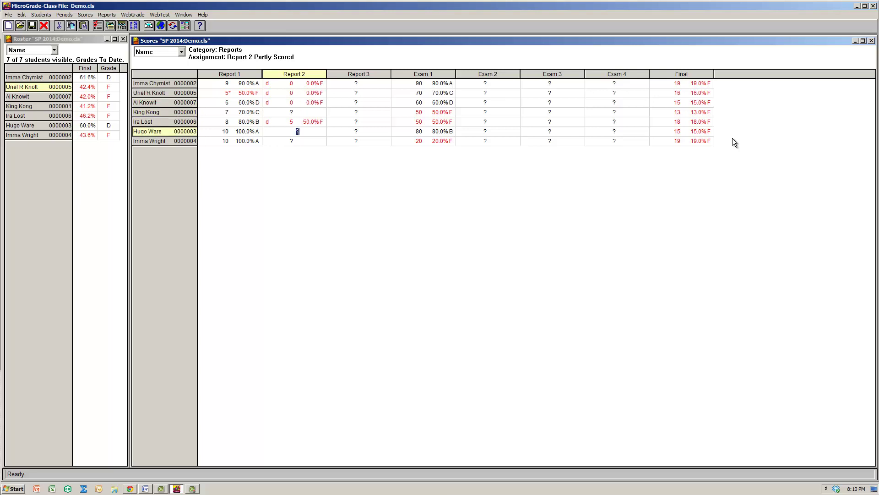
type("5")
key("Return")
type("5")
key("Return")
Try 100, then accept 75 as the fourth student's Report 2 score and check their grade.
key("Up")
key("Up")
key("Up")
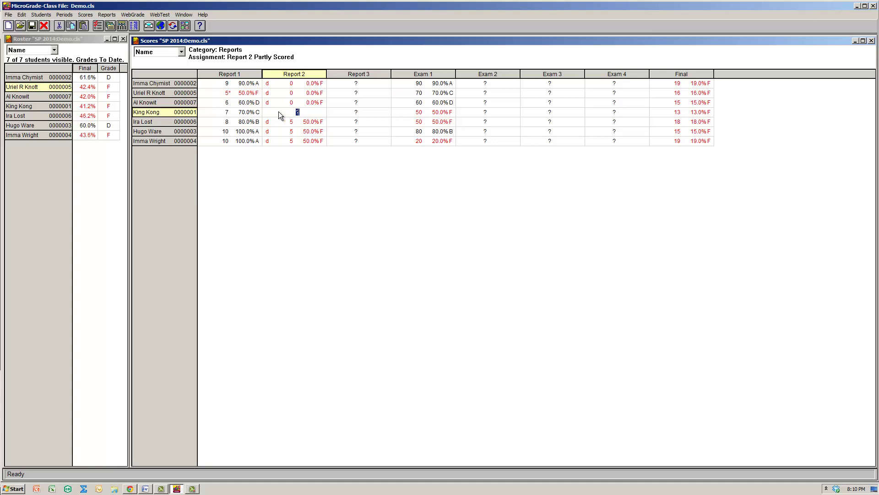
key("Return")
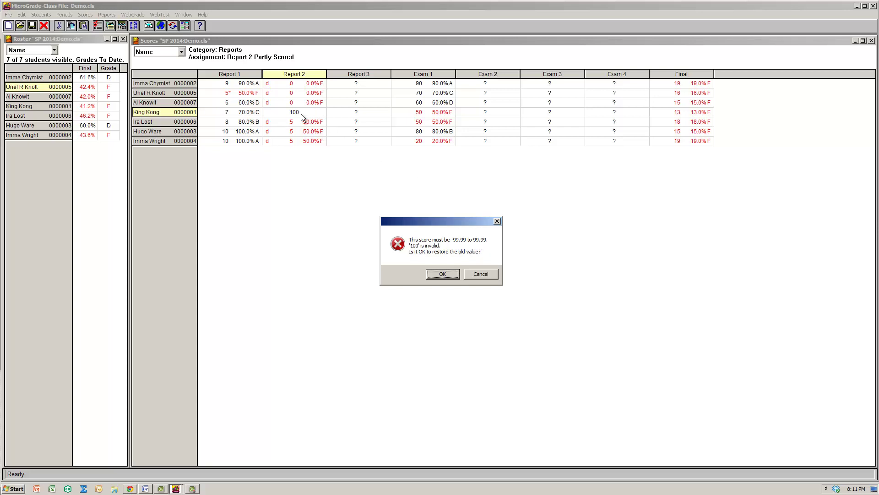
left_click(481, 274)
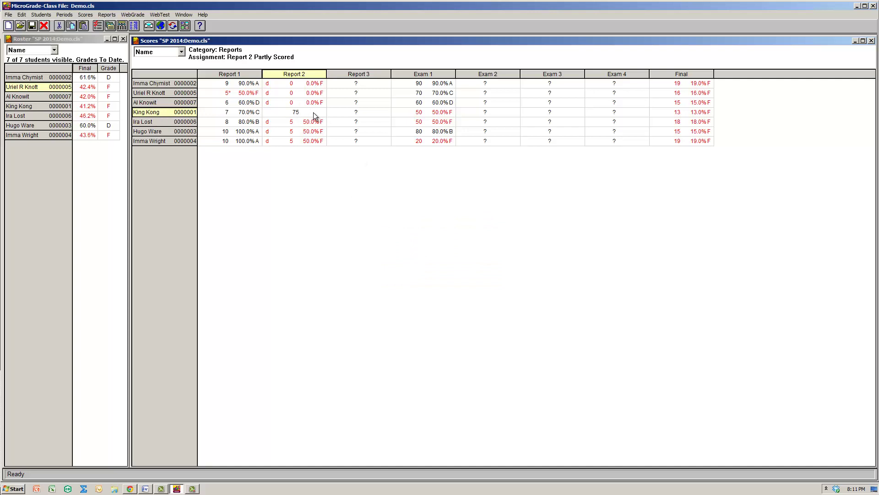
key("Return")
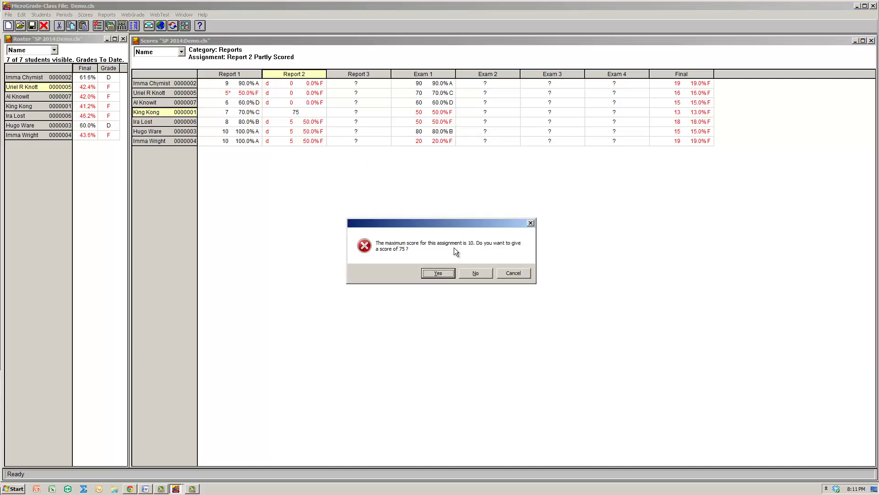
left_click(438, 273)
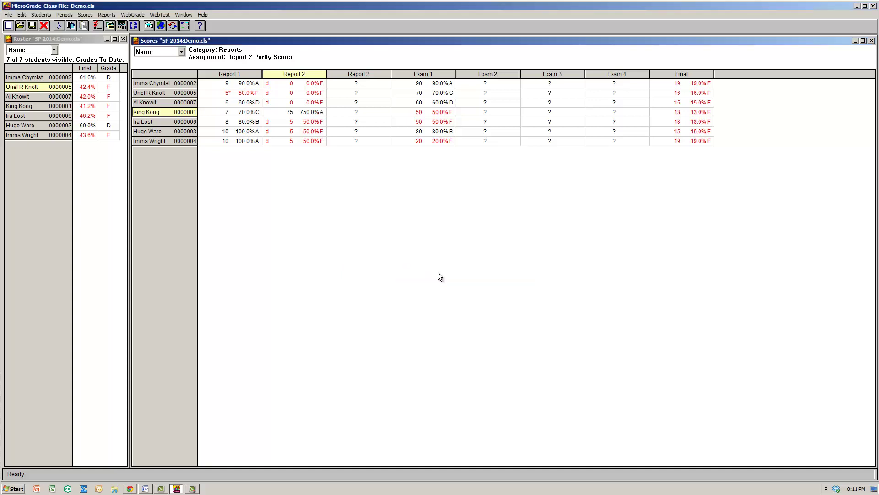
left_click(276, 115)
left_click(93, 108)
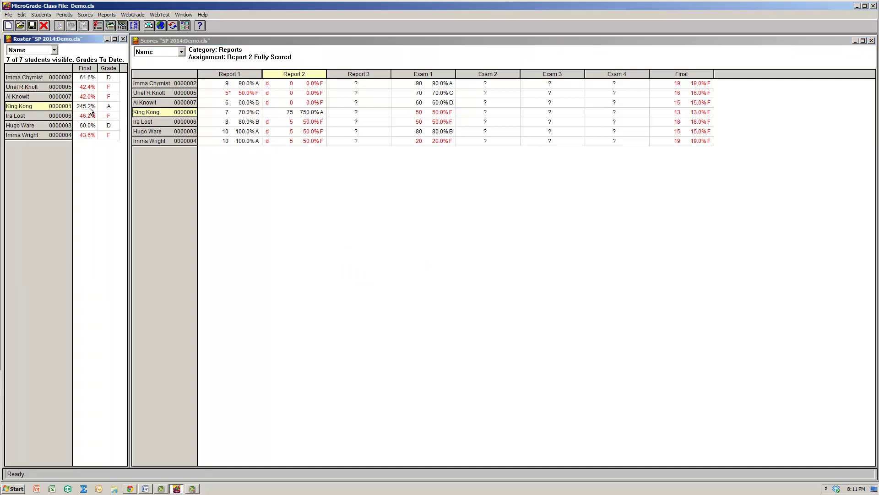
left_click(375, 85)
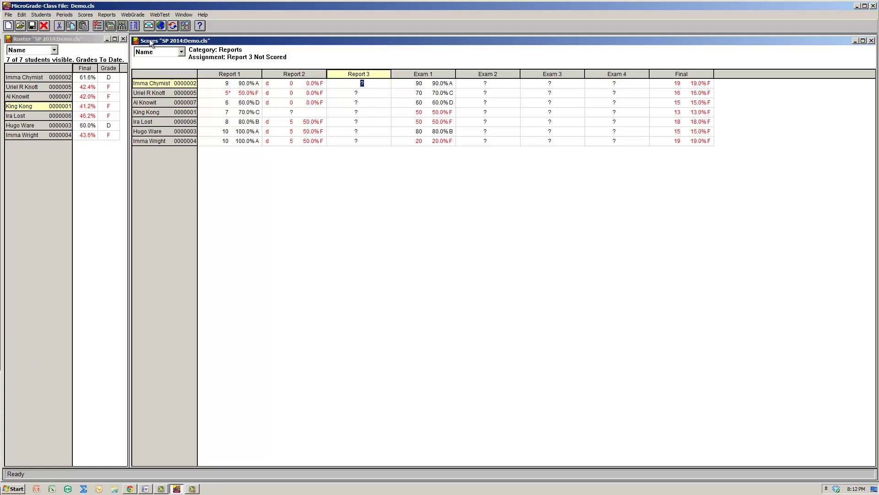
Fill every student's Report 3 score with the constant value 40 using Fill Scores.
left_click(107, 14)
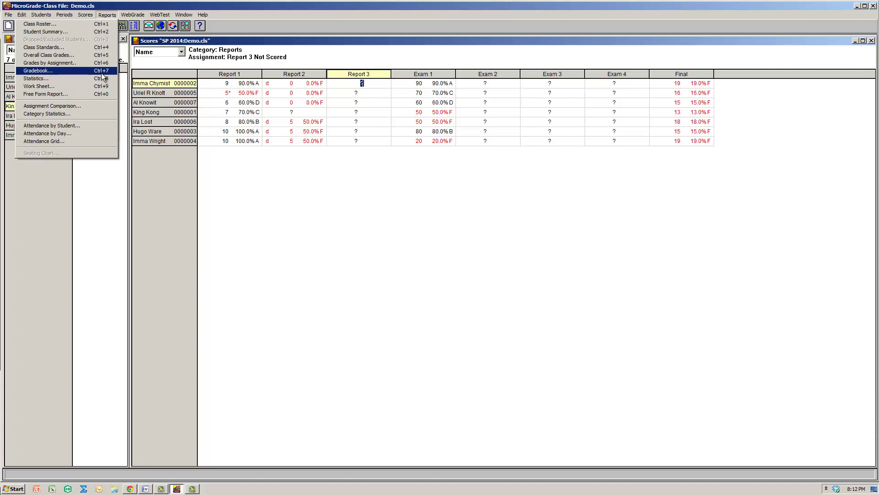
mouse_move(86, 16)
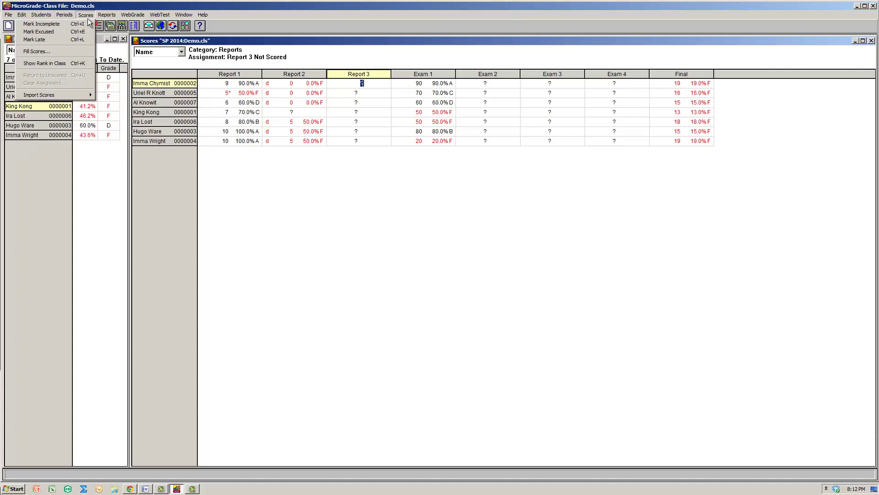
left_click(87, 53)
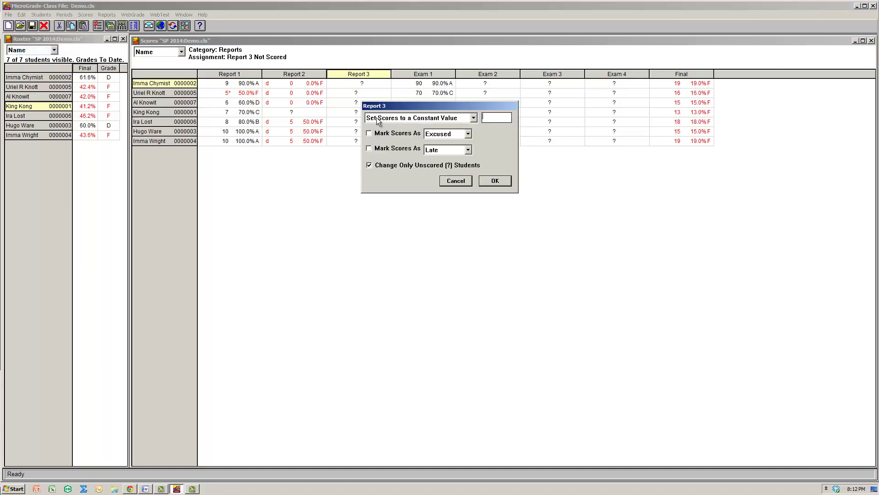
type("40")
left_click(495, 178)
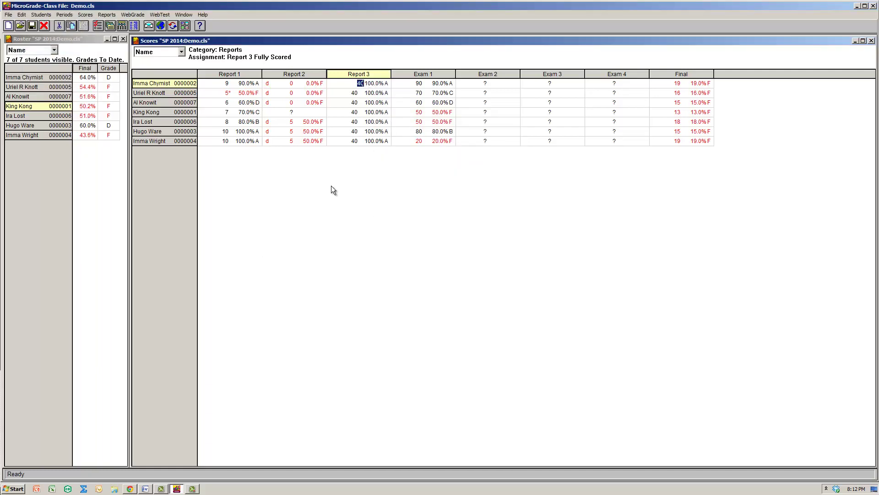